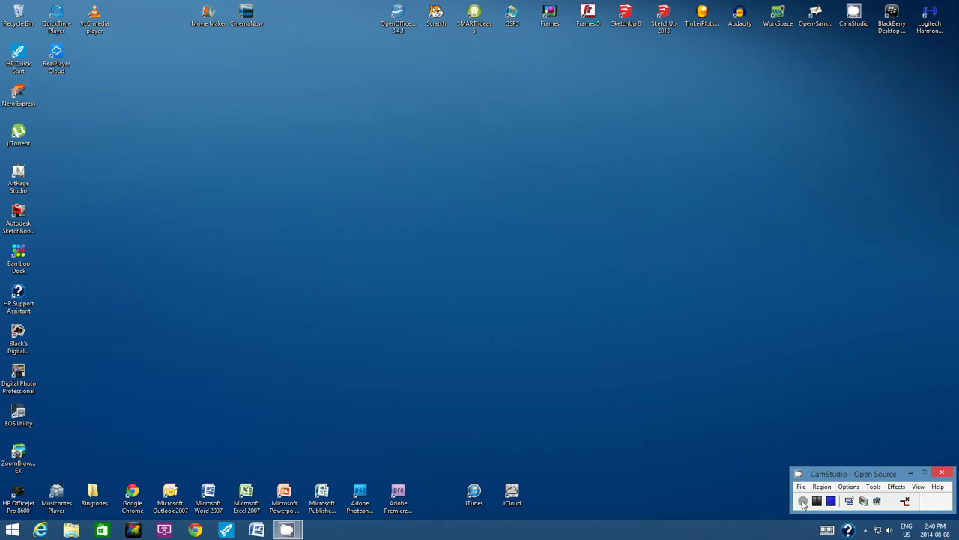
Step: Open SketchUp 8 and save the new model as sharpener in the Documents folder
{"action": "double_click", "coordinate": [626, 16]}
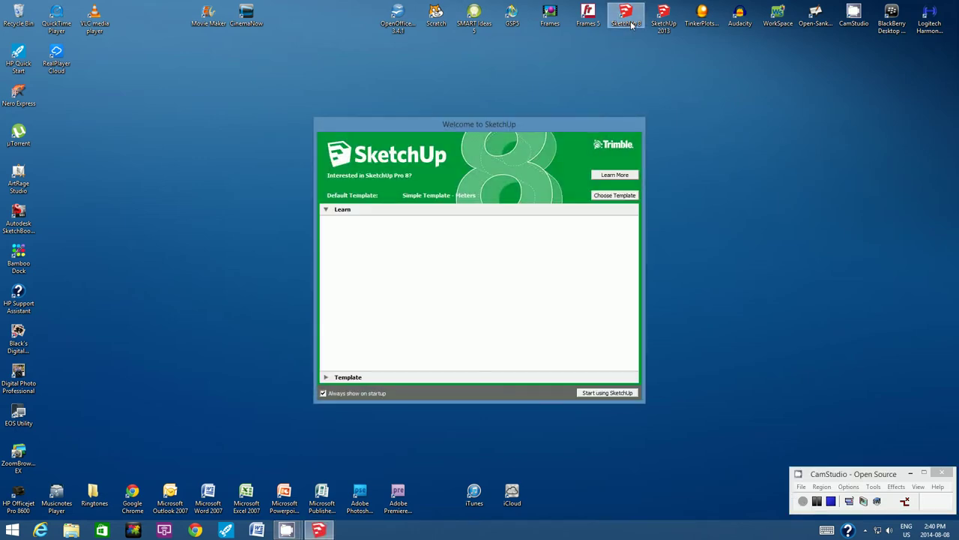
{"action": "left_click", "coordinate": [607, 394]}
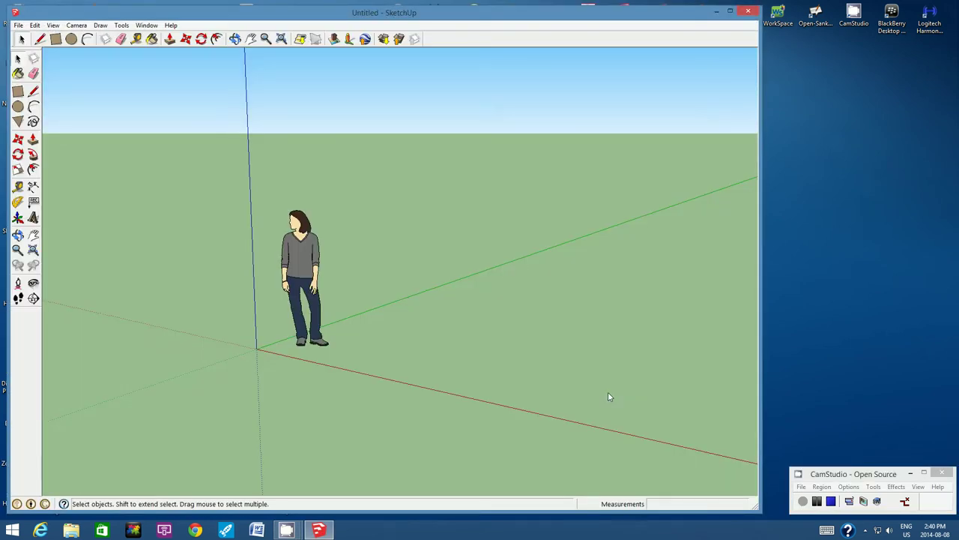
{"action": "left_click", "coordinate": [18, 25]}
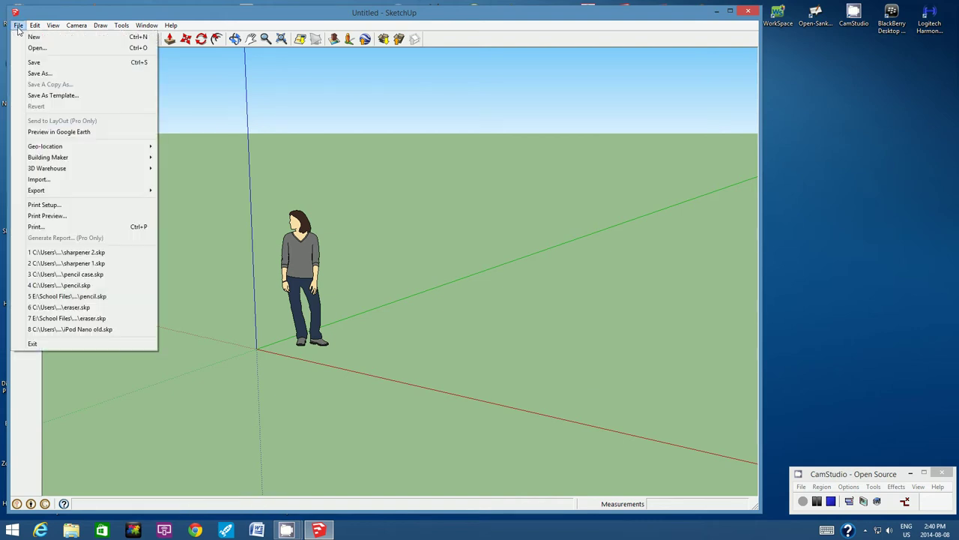
{"action": "left_click", "coordinate": [43, 74]}
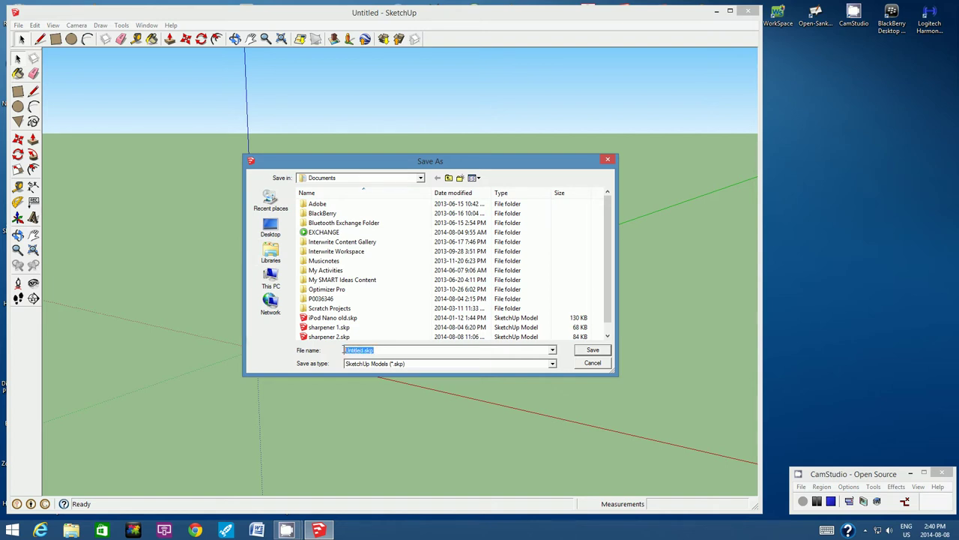
{"action": "type", "text": "sharpener"}
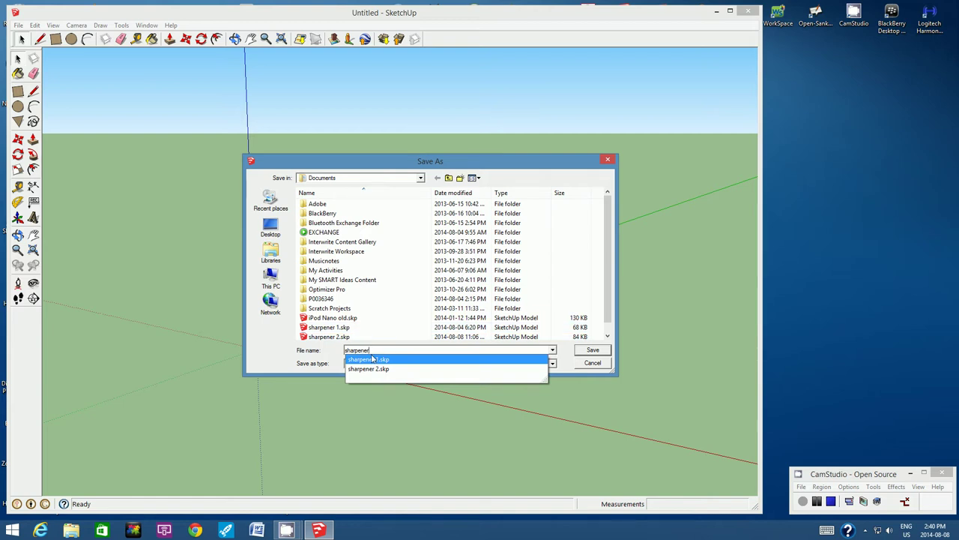
{"action": "left_click", "coordinate": [593, 350]}
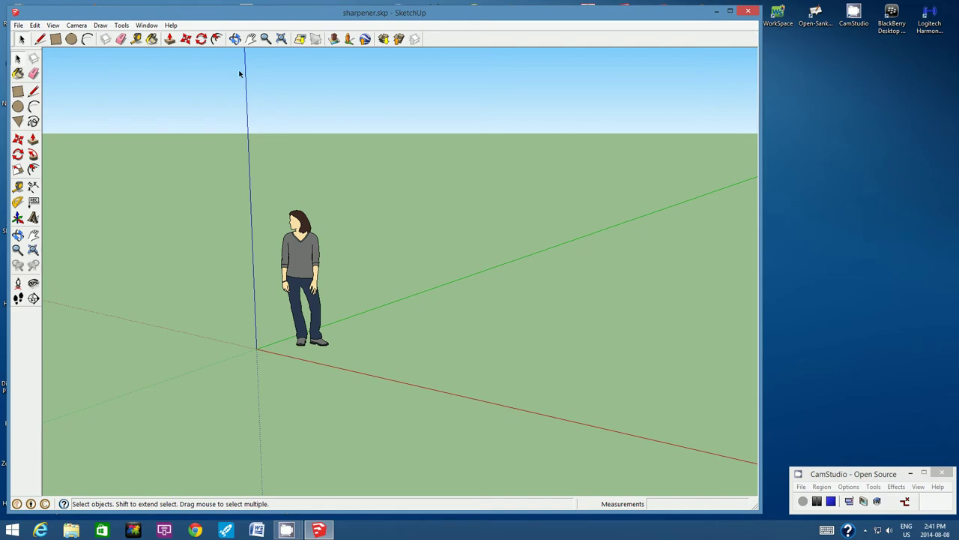
Step: Draw a 3 cm by 1.5 cm rectangle on the ground with one corner at the origin
{"action": "left_click", "coordinate": [267, 40]}
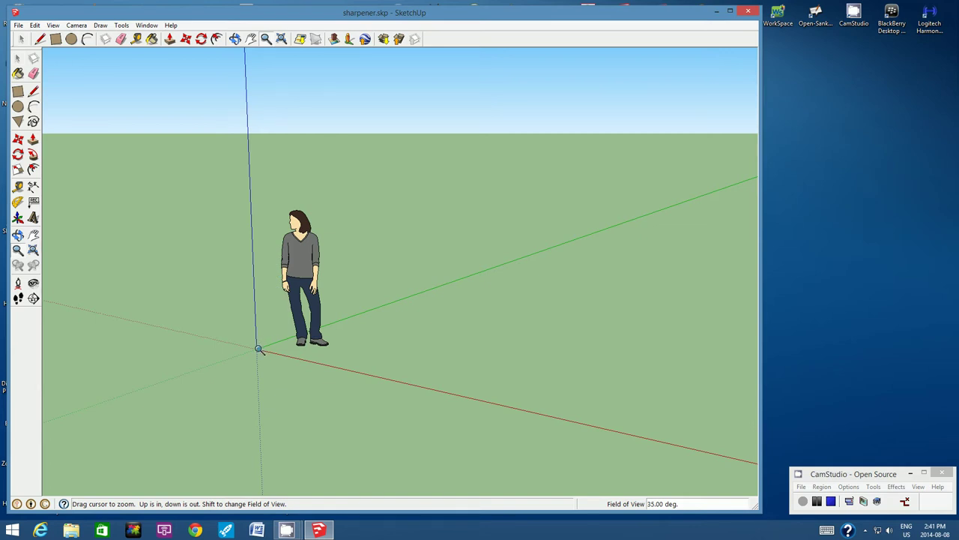
{"action": "scroll", "coordinate": [258, 348], "scroll_direction": "up", "scroll_amount": 10}
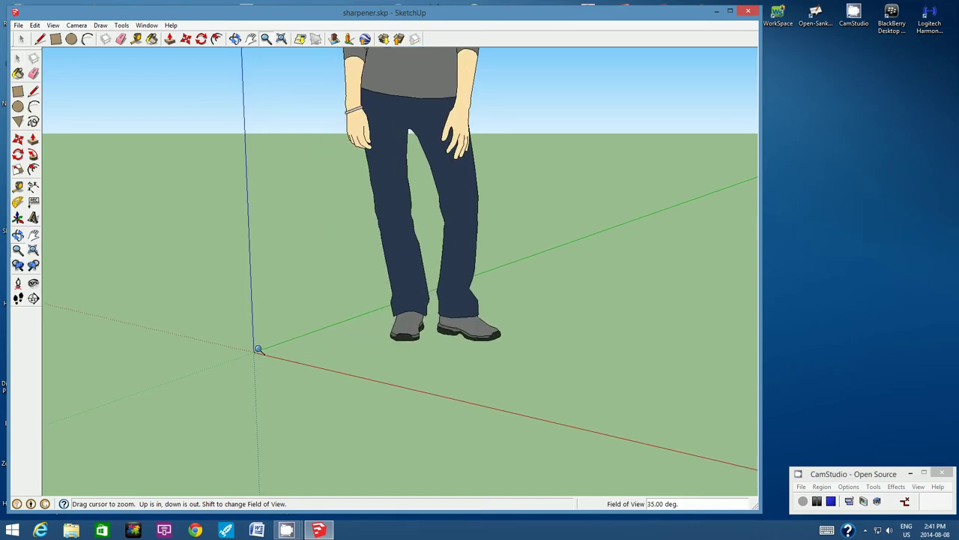
{"action": "scroll", "coordinate": [259, 348], "scroll_direction": "up", "scroll_amount": 10}
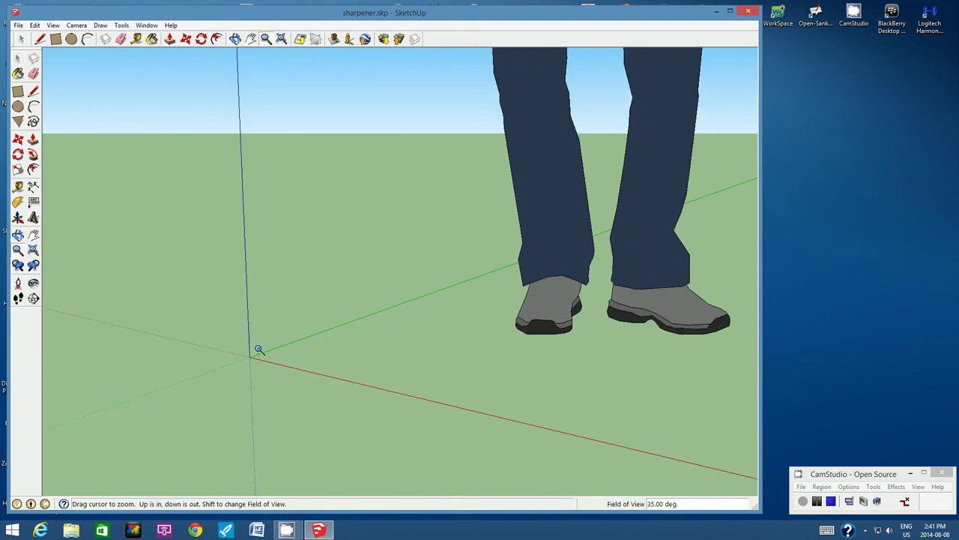
{"action": "scroll", "coordinate": [258, 350], "scroll_direction": "up", "scroll_amount": 8}
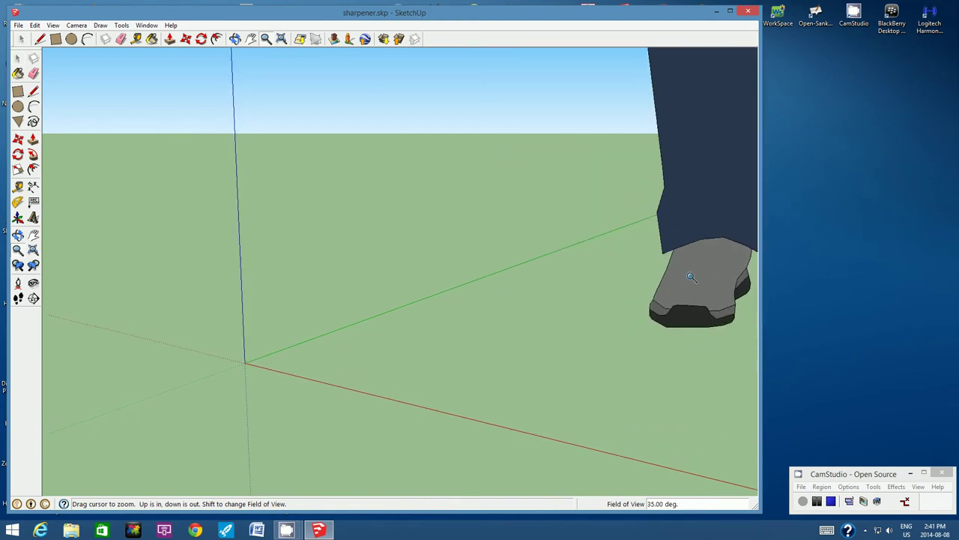
{"action": "left_click", "coordinate": [56, 39]}
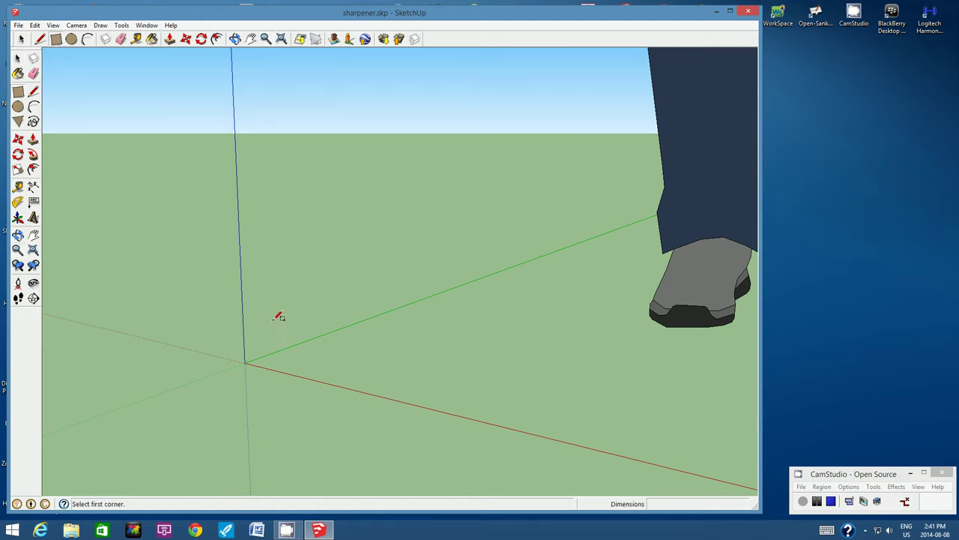
{"action": "left_click", "coordinate": [247, 363]}
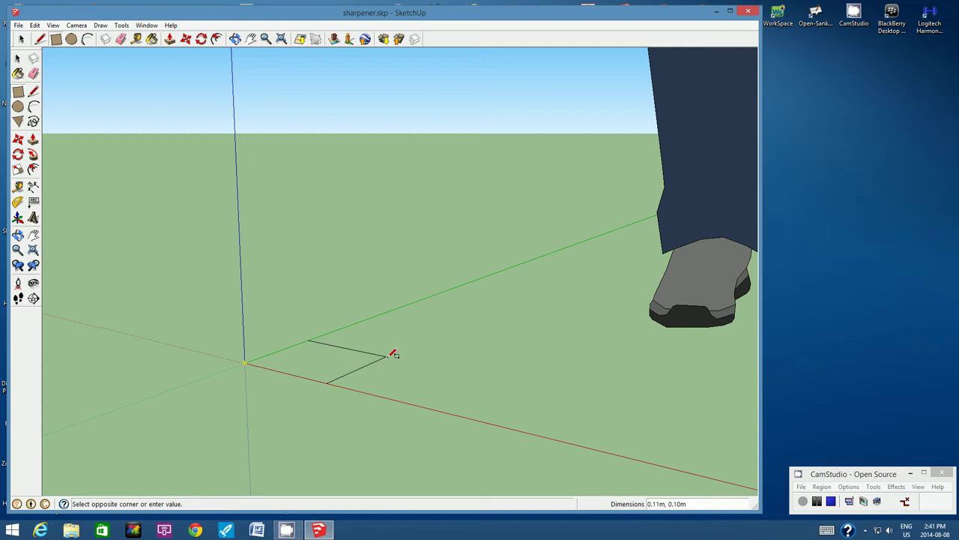
{"action": "type", "text": "3cm, 1.5cm"}
{"action": "key", "text": "Return"}
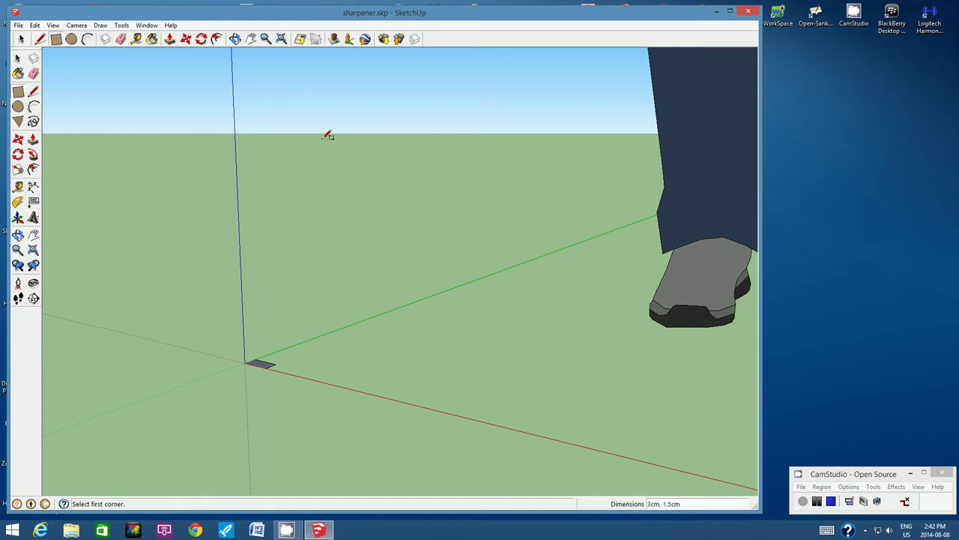
Step: Push/pull the rectangle upward 1.5 cm into a block
{"action": "left_click", "coordinate": [265, 41]}
{"action": "left_click_drag", "start_coordinate": [265, 366], "coordinate": [268, 364]}
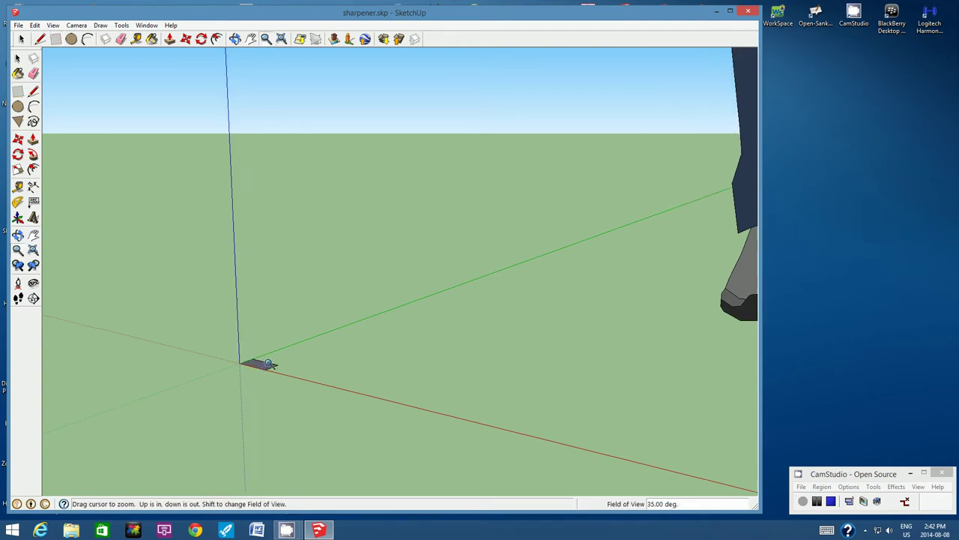
{"action": "scroll", "coordinate": [266, 366], "scroll_direction": "up", "scroll_amount": 3}
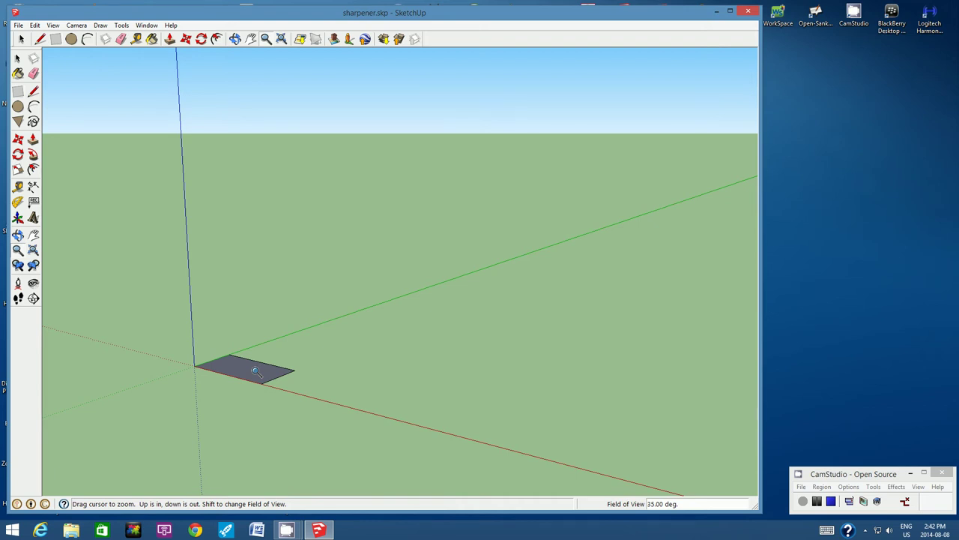
{"action": "scroll", "coordinate": [255, 371], "scroll_direction": "up", "scroll_amount": 1}
{"action": "scroll", "coordinate": [256, 371], "scroll_direction": "up", "scroll_amount": 3}
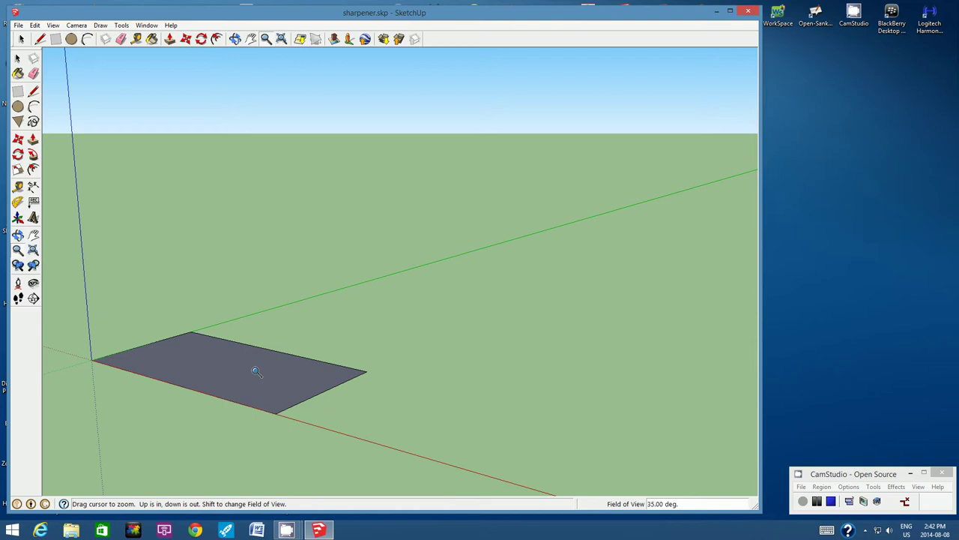
{"action": "left_click", "coordinate": [170, 39]}
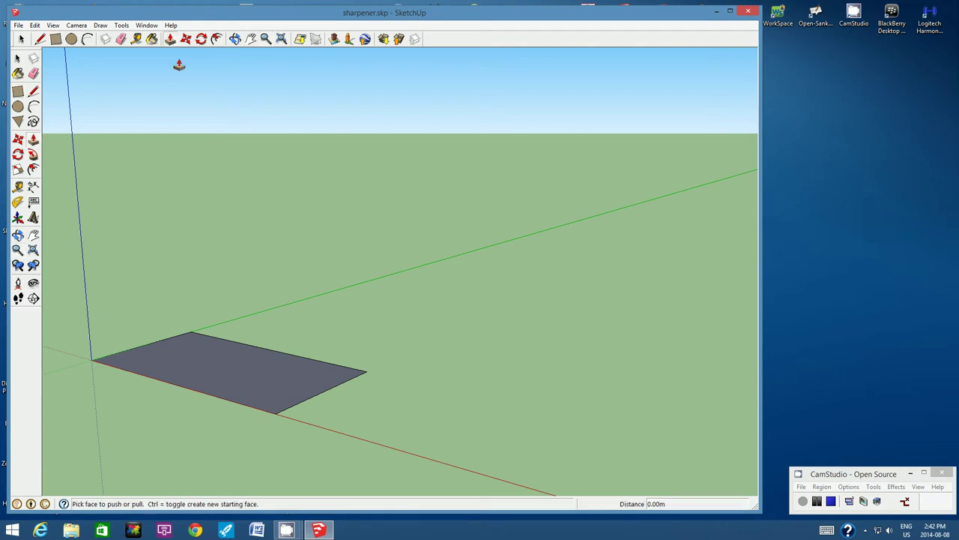
{"action": "left_click", "coordinate": [234, 379]}
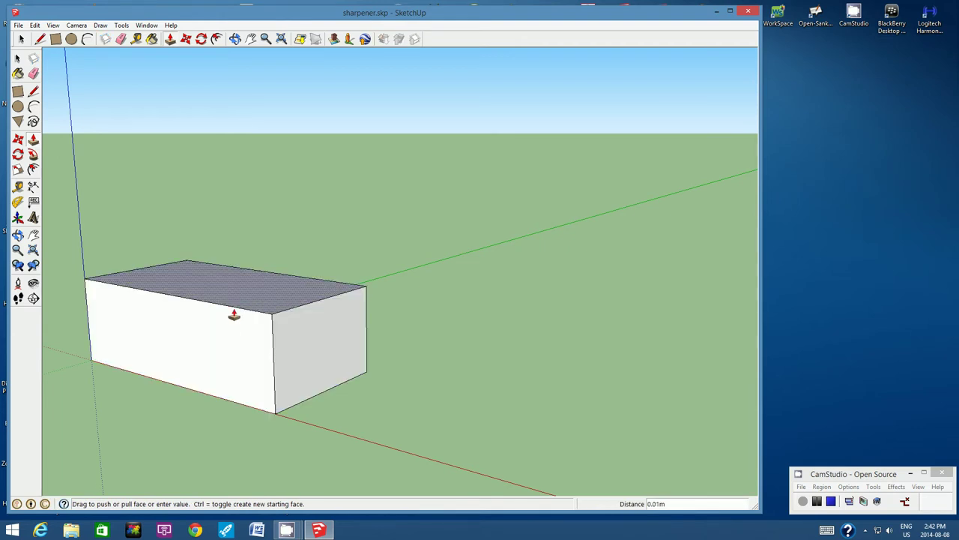
{"action": "type", "text": "1.5cm"}
{"action": "key", "text": "Return"}
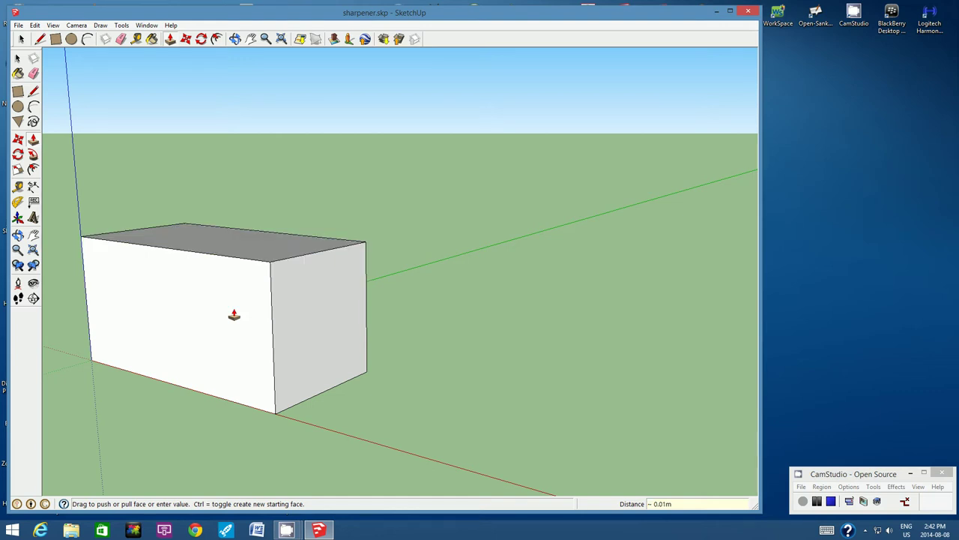
Step: On the block's front face, draw a 1 cm line up the edge from the origin and a sloping line from its end to the opposite upper corner
{"action": "left_click", "coordinate": [236, 39]}
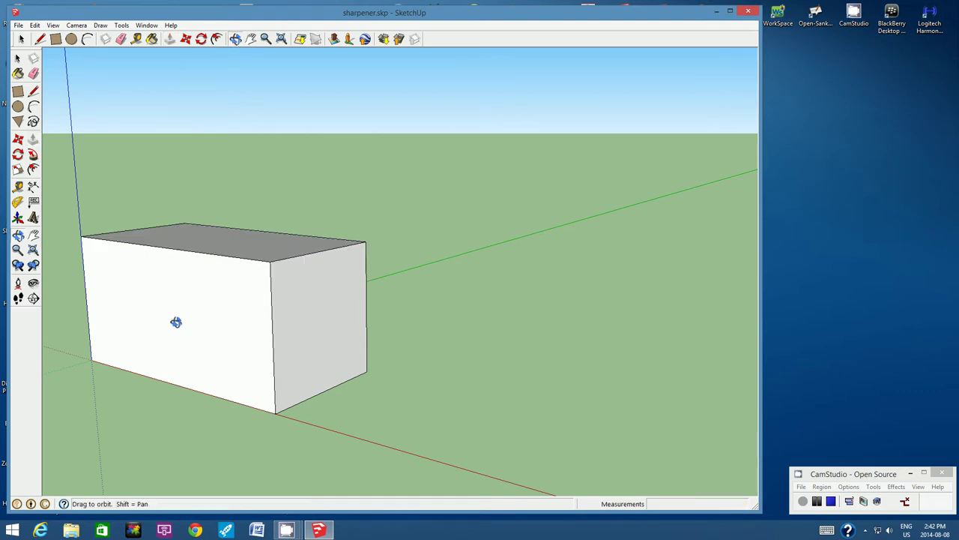
{"action": "left_click_drag", "start_coordinate": [175, 321], "coordinate": [221, 245]}
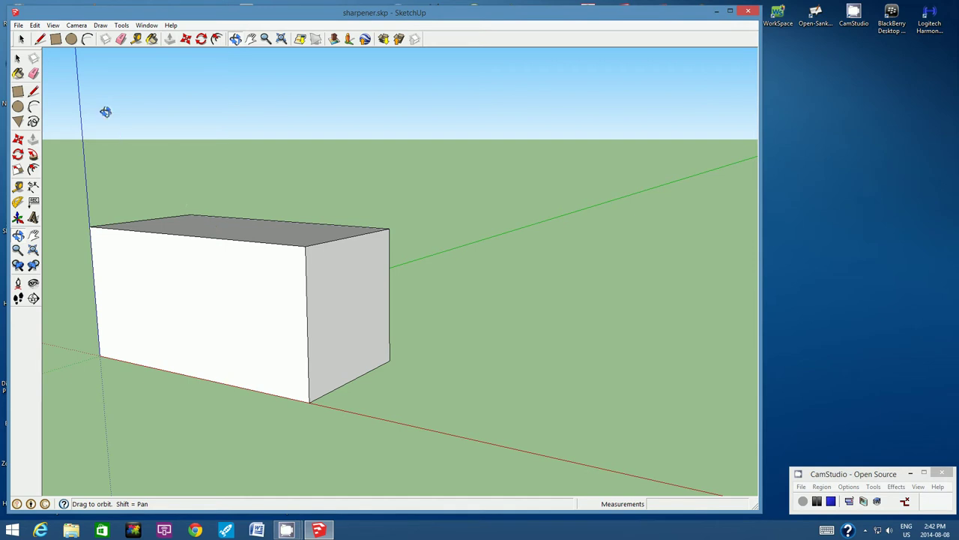
{"action": "left_click", "coordinate": [77, 25]}
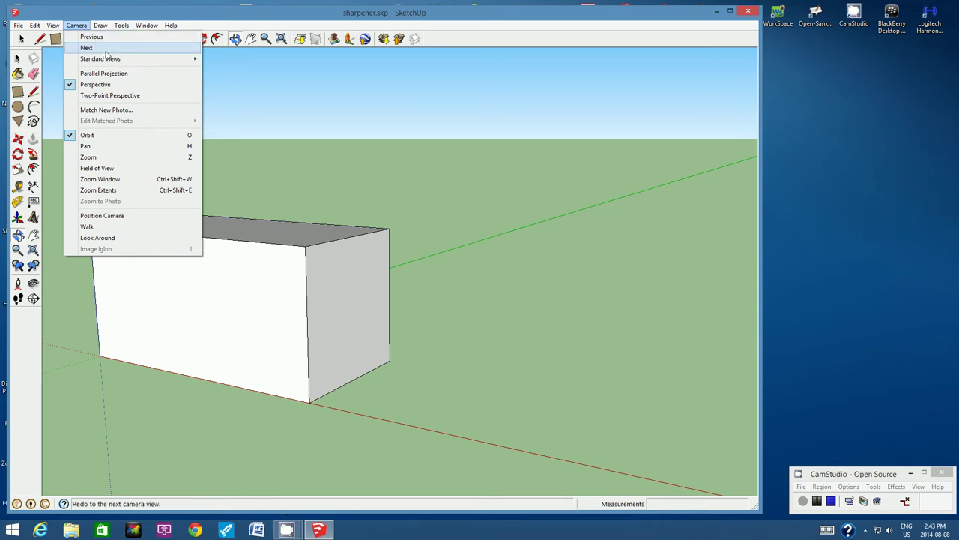
{"action": "mouse_move", "coordinate": [112, 60]}
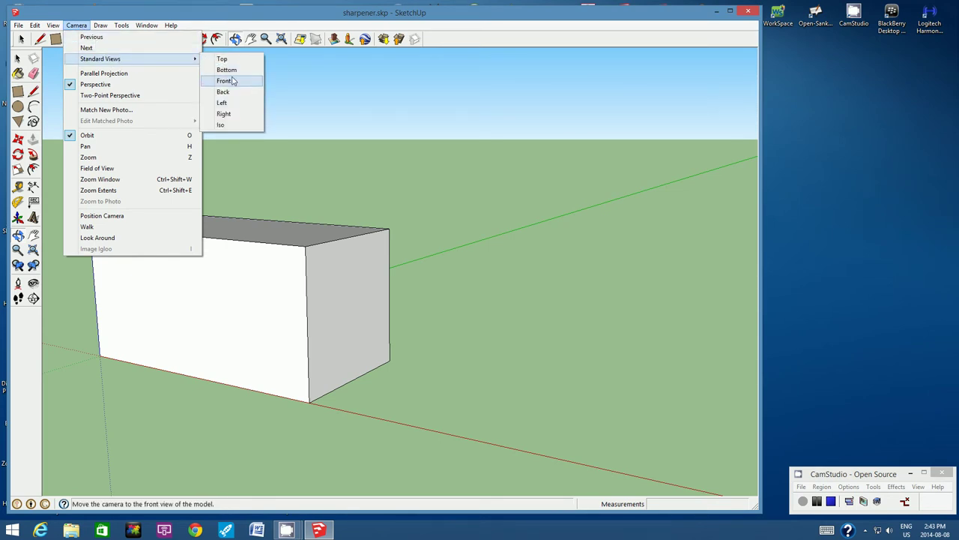
{"action": "left_click", "coordinate": [225, 81]}
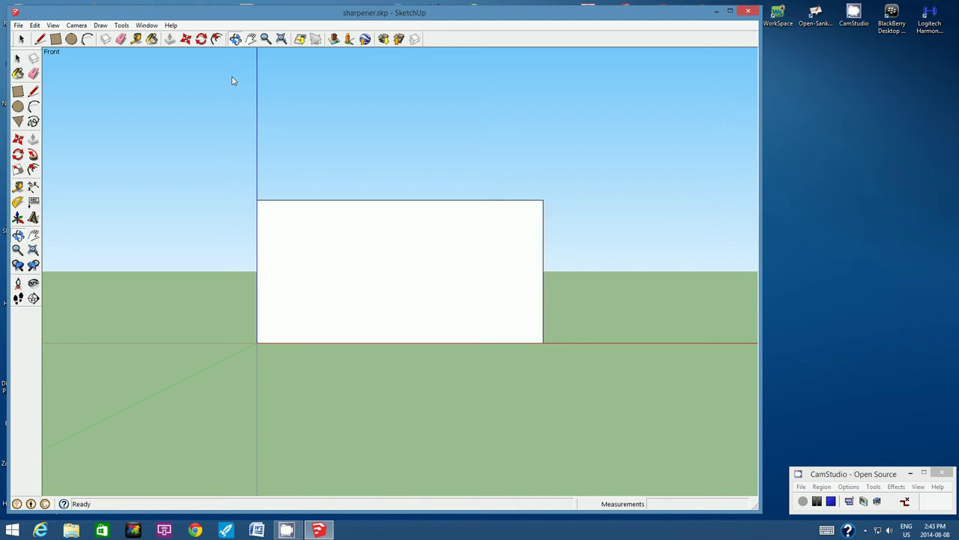
{"action": "left_click", "coordinate": [40, 40]}
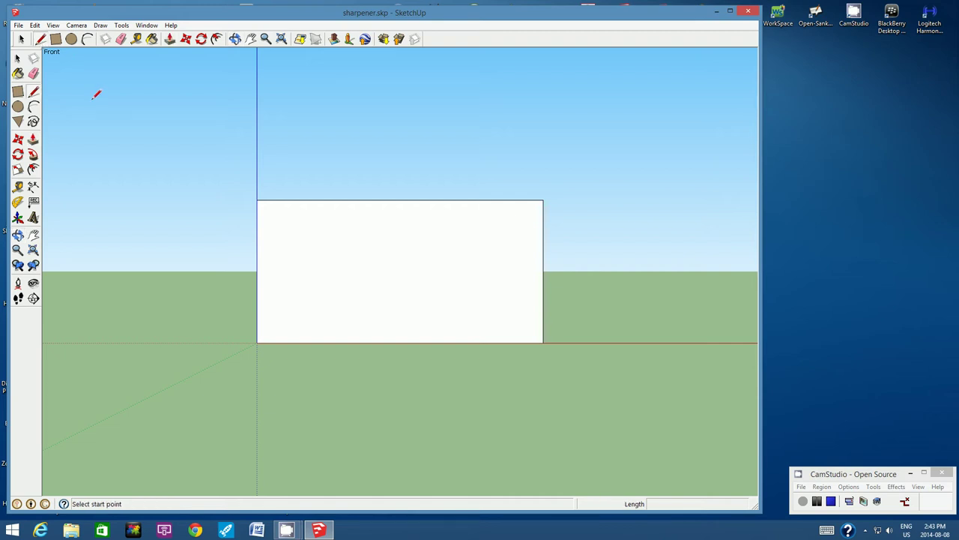
{"action": "left_click", "coordinate": [257, 342]}
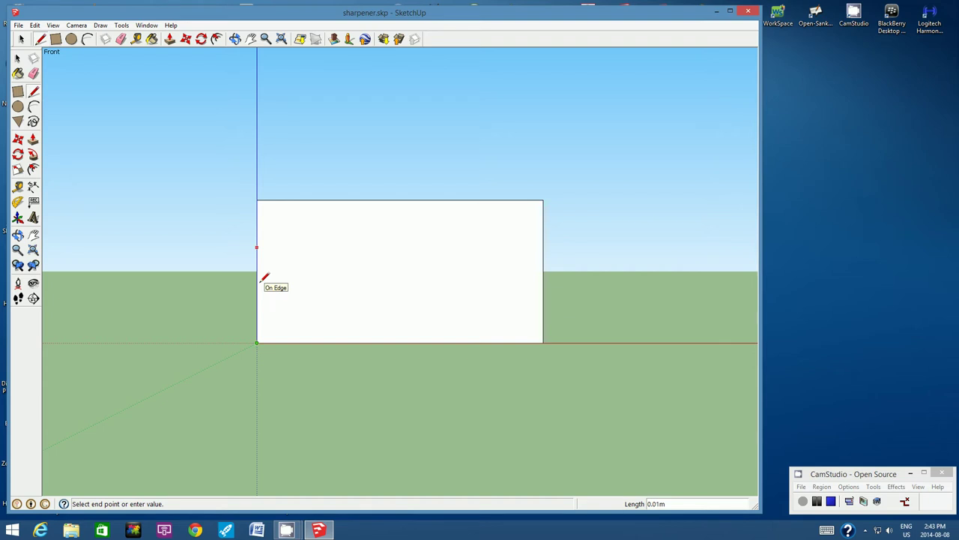
{"action": "type", "text": "1cm"}
{"action": "key", "text": "Return"}
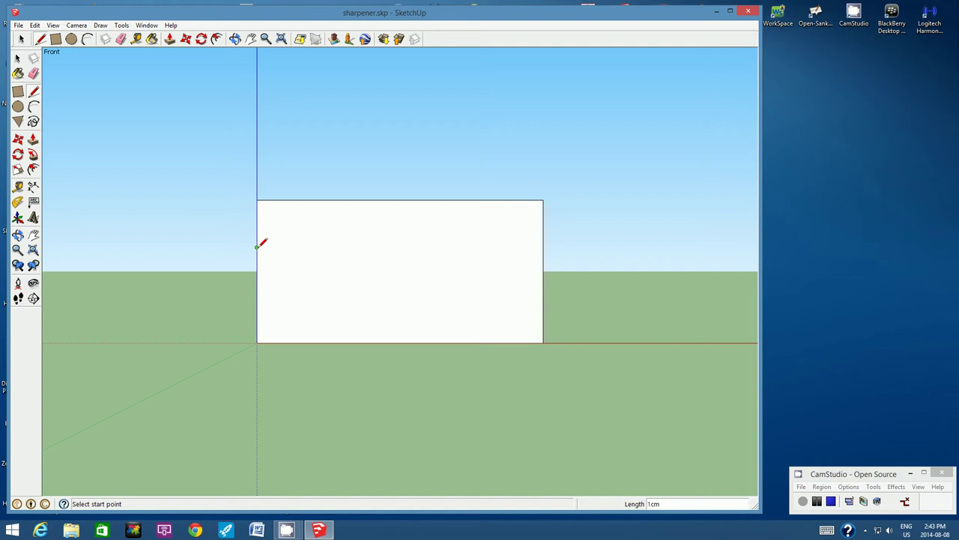
{"action": "left_click", "coordinate": [257, 246]}
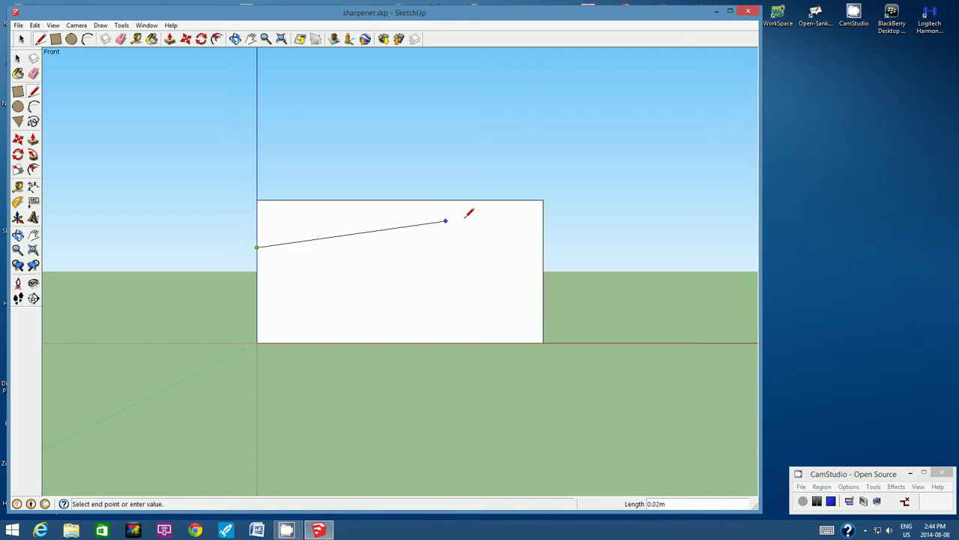
{"action": "left_click", "coordinate": [543, 199]}
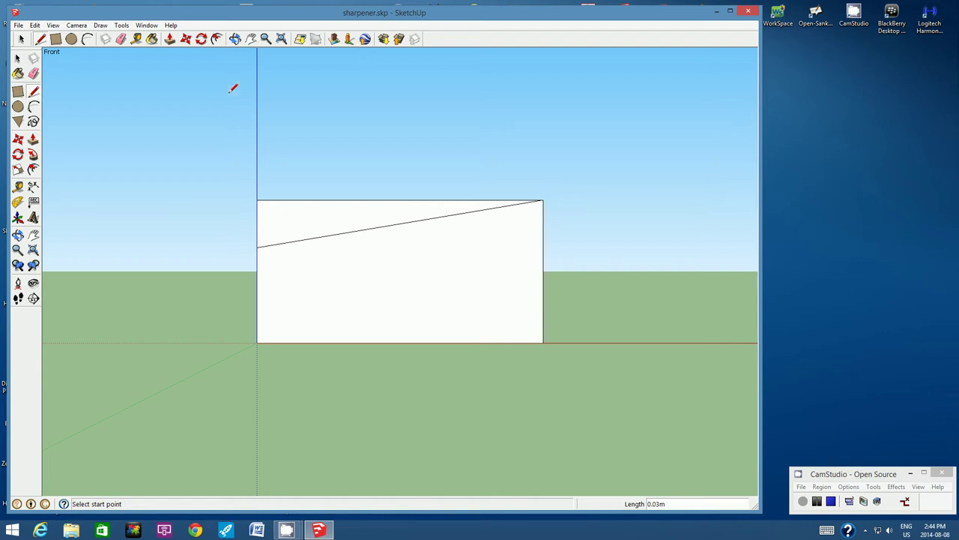
Step: Draw a line across the block's adjacent end face from the sloping line's lower endpoint to the opposite vertical edge, parallel to the base
{"action": "left_click", "coordinate": [235, 39]}
{"action": "left_click_drag", "start_coordinate": [231, 257], "coordinate": [395, 293]}
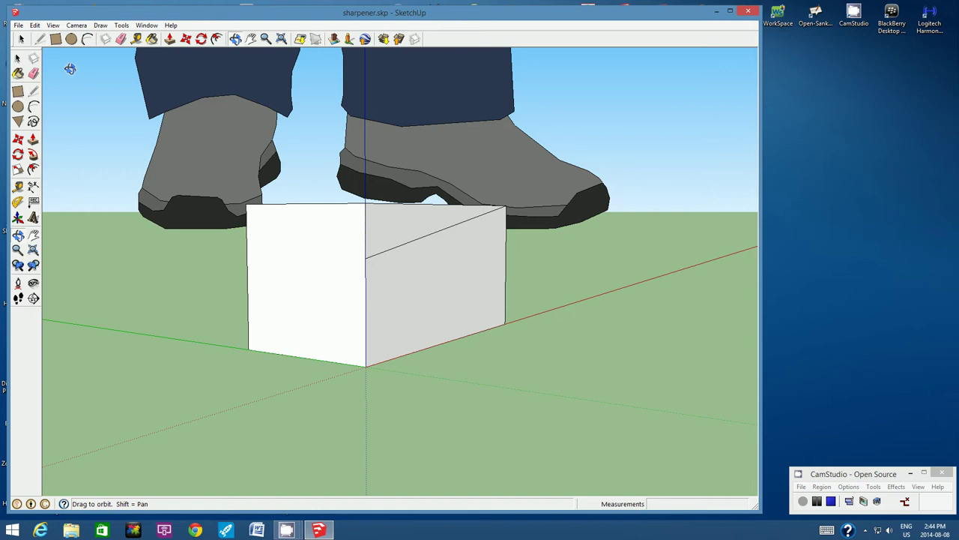
{"action": "left_click", "coordinate": [39, 41]}
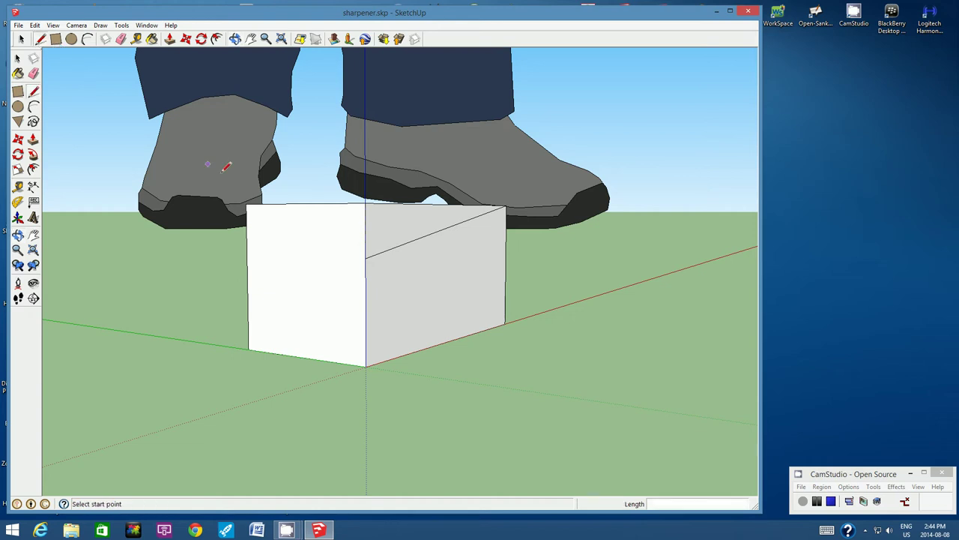
{"action": "left_click", "coordinate": [365, 259]}
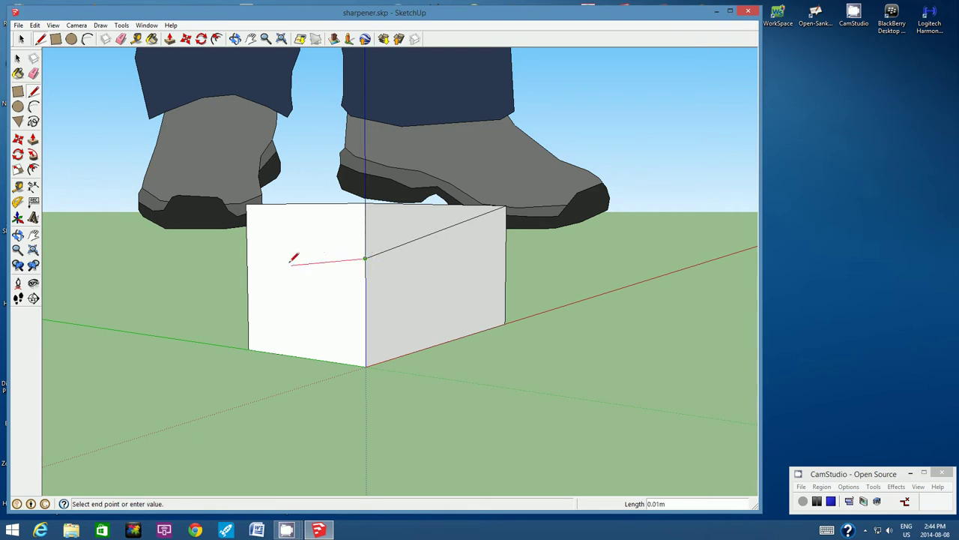
{"action": "left_click", "coordinate": [248, 253]}
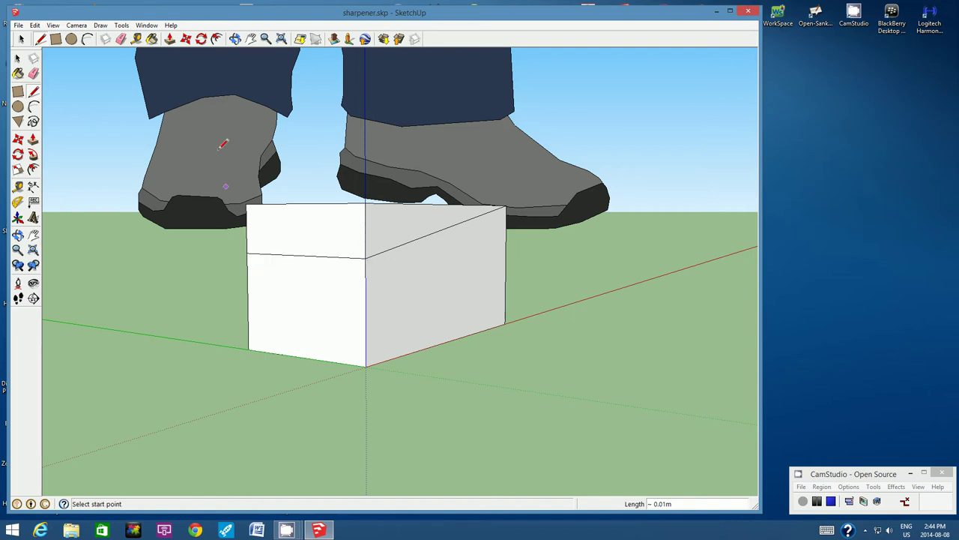
Step: On the block's long rear face, draw a sloping line from the end-face line's endpoint to the opposite upper corner
{"action": "left_click", "coordinate": [235, 41]}
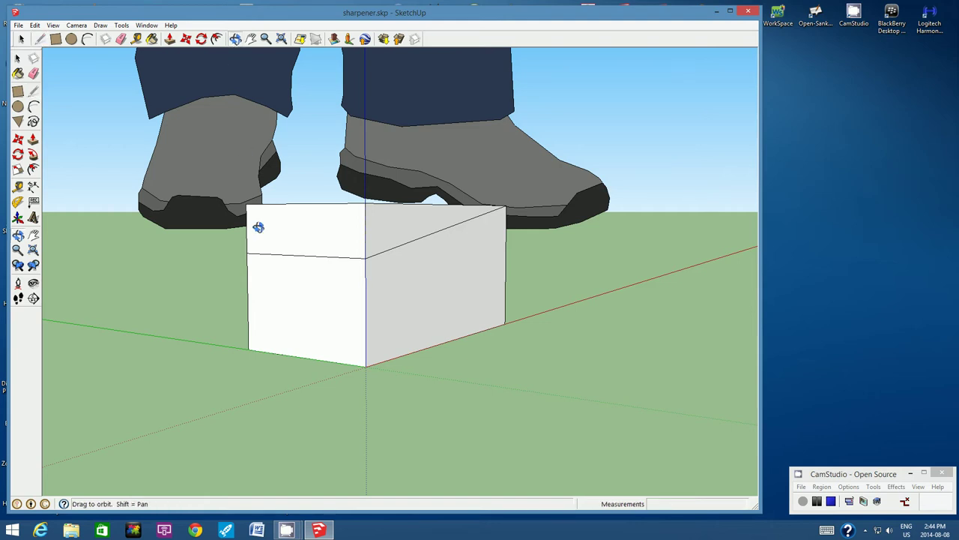
{"action": "left_click_drag", "start_coordinate": [259, 225], "coordinate": [404, 281]}
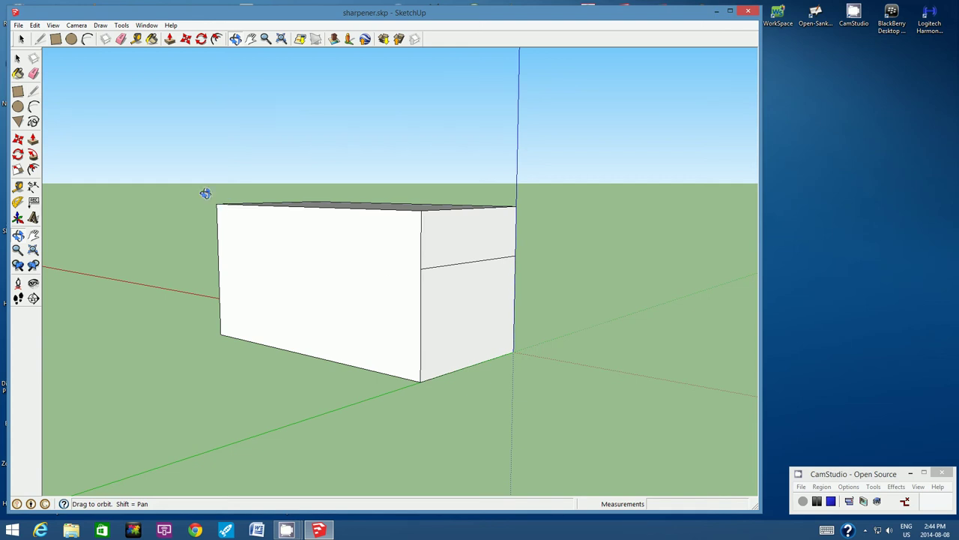
{"action": "left_click", "coordinate": [40, 39]}
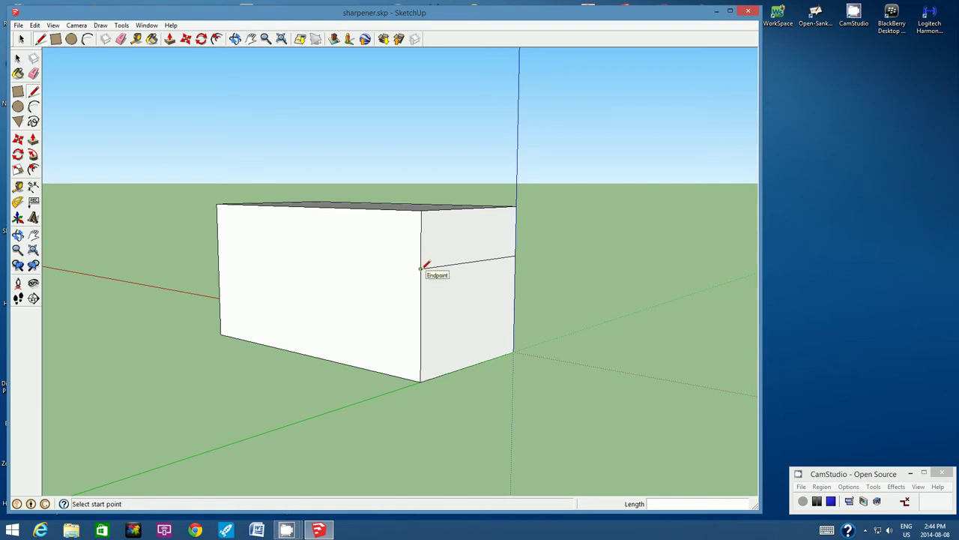
{"action": "left_click", "coordinate": [420, 267]}
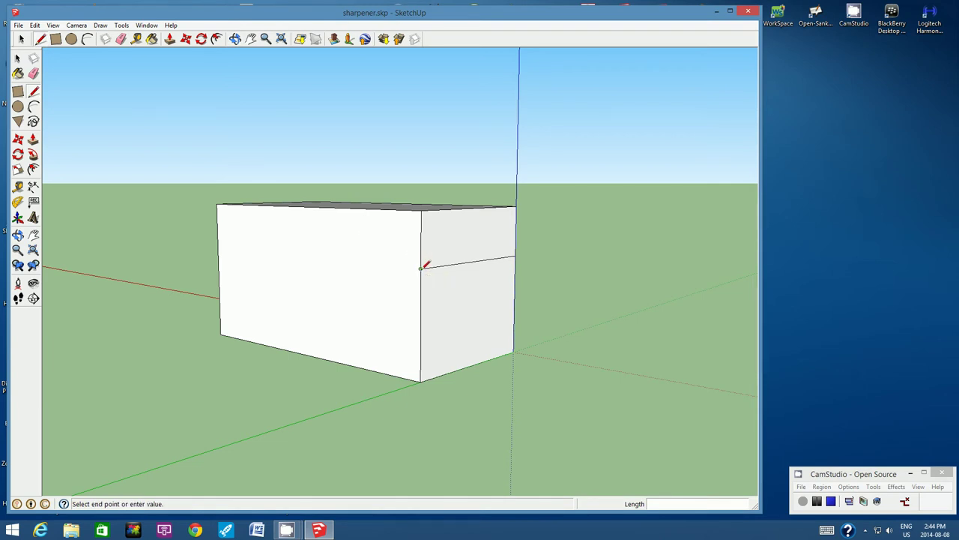
{"action": "left_click", "coordinate": [220, 204]}
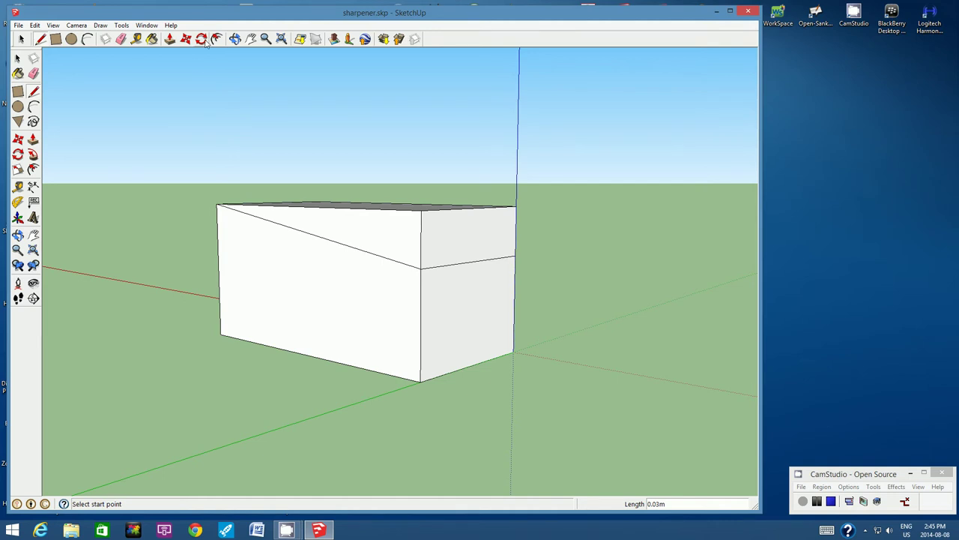
Step: Erase the block's edges above the sloping lines to remove the upper wedge and leave a slanted top
{"action": "left_click", "coordinate": [234, 39]}
{"action": "mouse_move", "coordinate": [337, 149]}
{"action": "left_mouse_down"}
{"action": "mouse_move", "coordinate": [315, 190]}
{"action": "mouse_move", "coordinate": [324, 160]}
{"action": "left_mouse_up"}
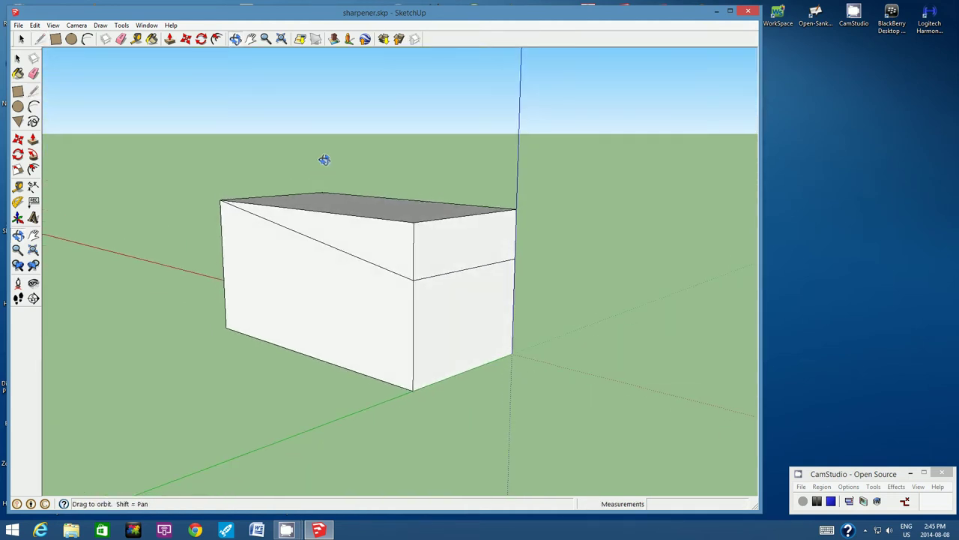
{"action": "left_click", "coordinate": [120, 39]}
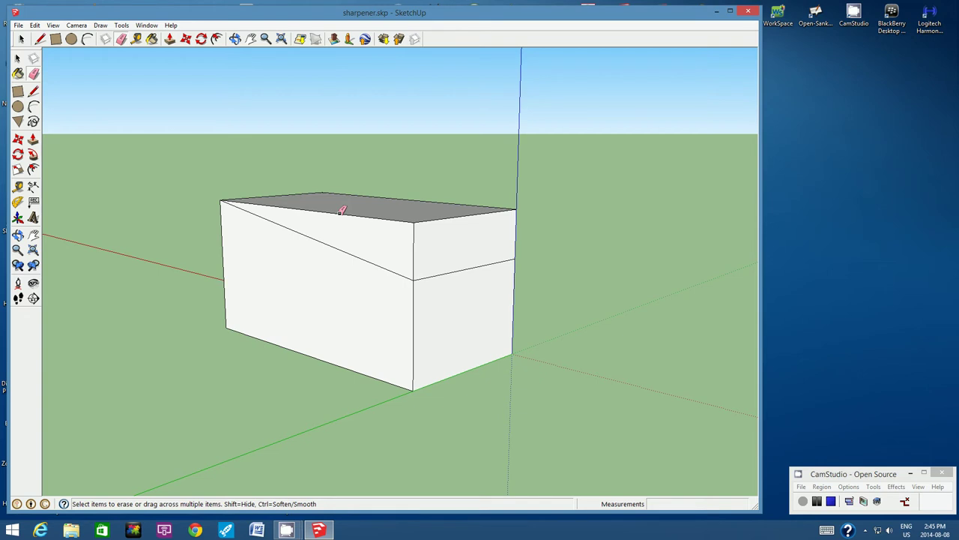
{"action": "left_click", "coordinate": [339, 212]}
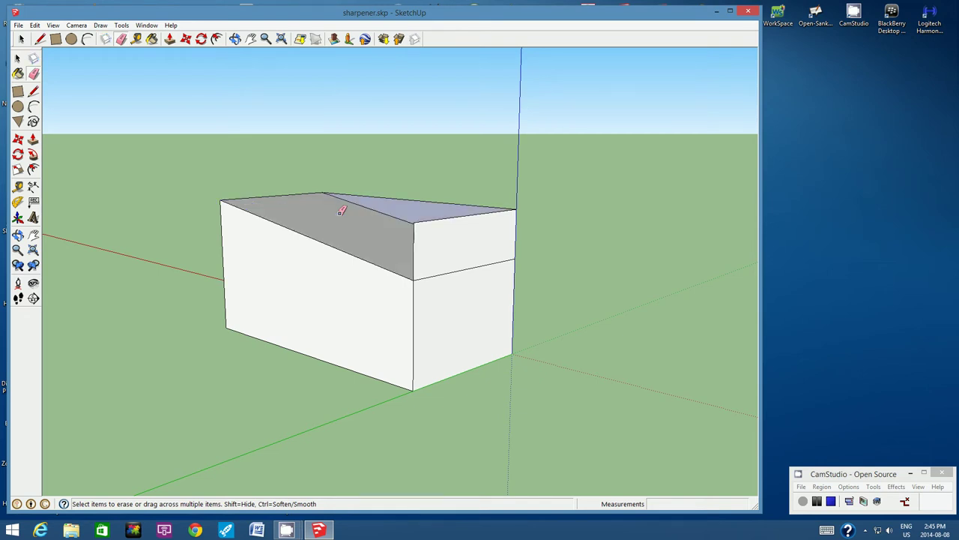
{"action": "left_click", "coordinate": [446, 215]}
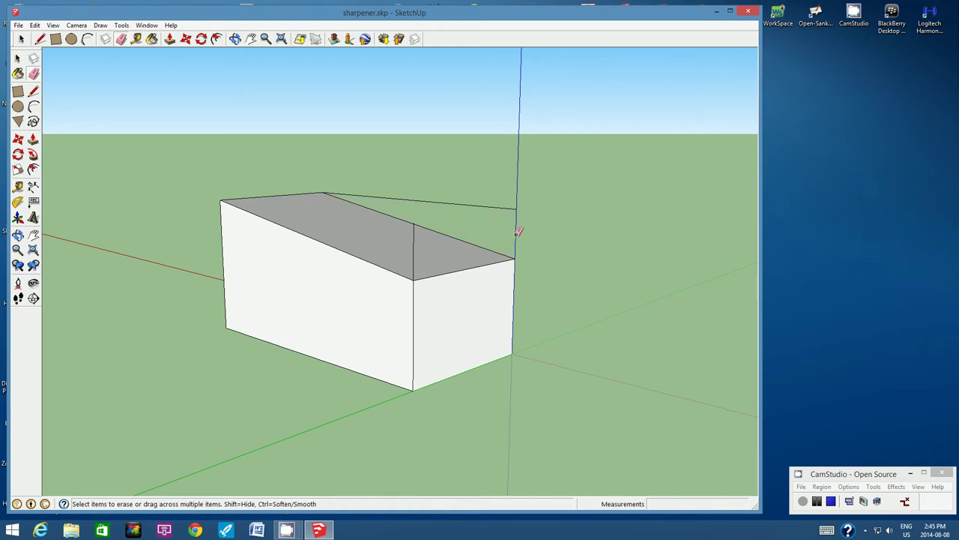
{"action": "left_click", "coordinate": [456, 200]}
{"action": "left_click", "coordinate": [415, 245]}
Step: View the slanted block from its front side and save the model
{"action": "left_click", "coordinate": [234, 38]}
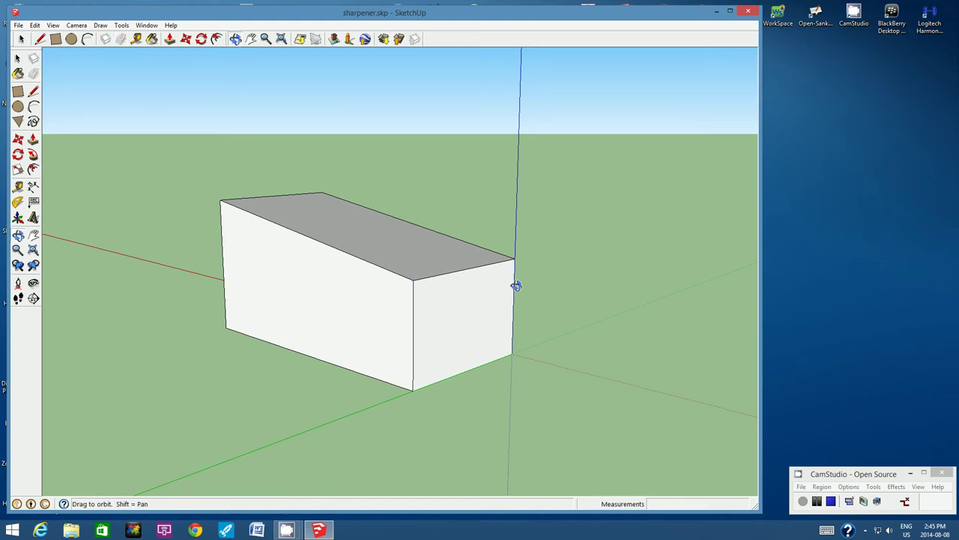
{"action": "mouse_move", "coordinate": [517, 285]}
{"action": "left_mouse_down"}
{"action": "mouse_move", "coordinate": [347, 307]}
{"action": "mouse_move", "coordinate": [457, 281]}
{"action": "mouse_move", "coordinate": [317, 289]}
{"action": "mouse_move", "coordinate": [428, 250]}
{"action": "mouse_move", "coordinate": [563, 238]}
{"action": "mouse_move", "coordinate": [456, 245]}
{"action": "left_mouse_up"}
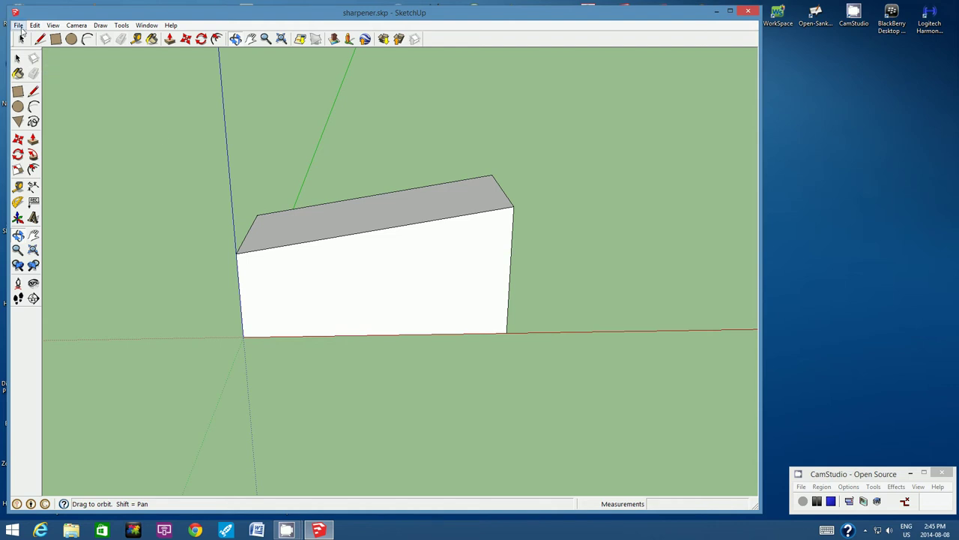
{"action": "left_click", "coordinate": [19, 27]}
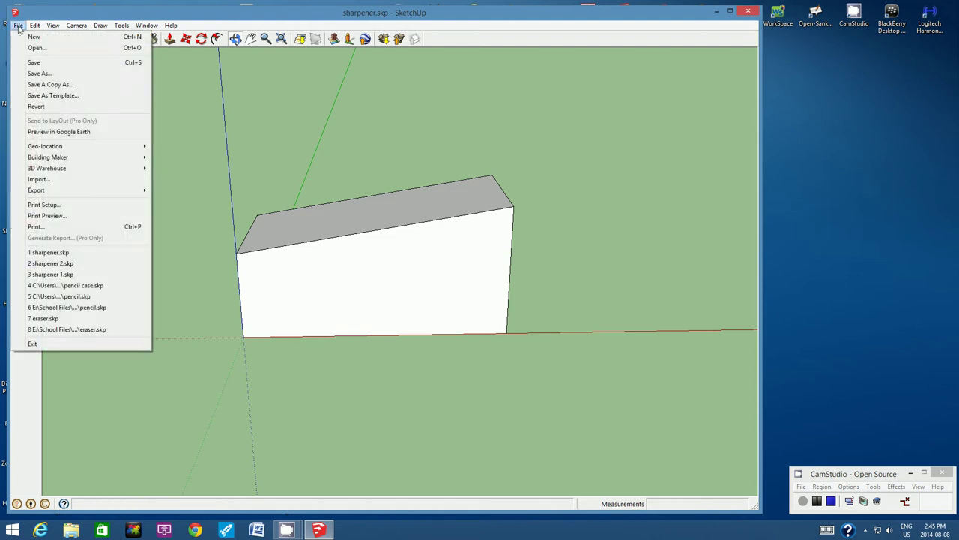
{"action": "left_click", "coordinate": [31, 63]}
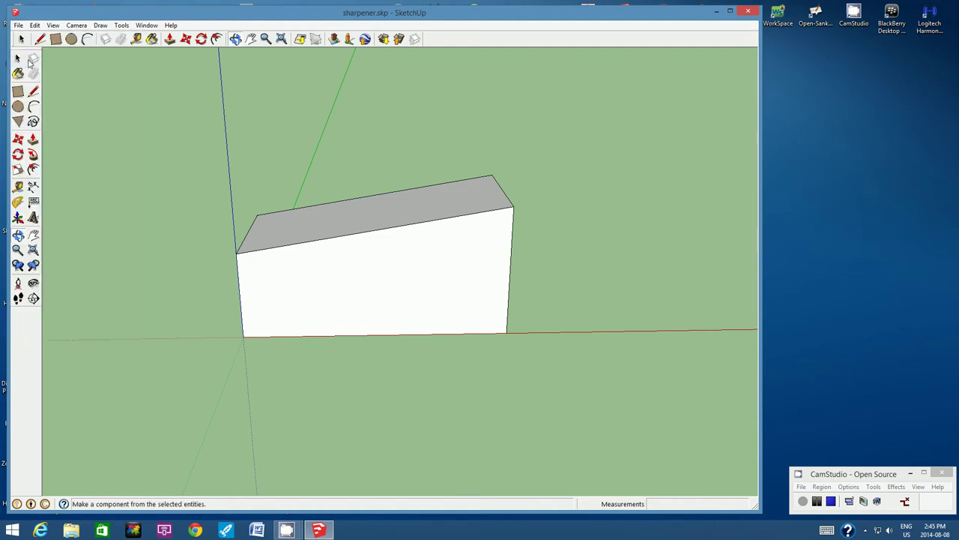
Step: In the standard Right view, draw a circle with a 0.6 cm radius at the centre of the block's taller end face
{"action": "left_click", "coordinate": [235, 39]}
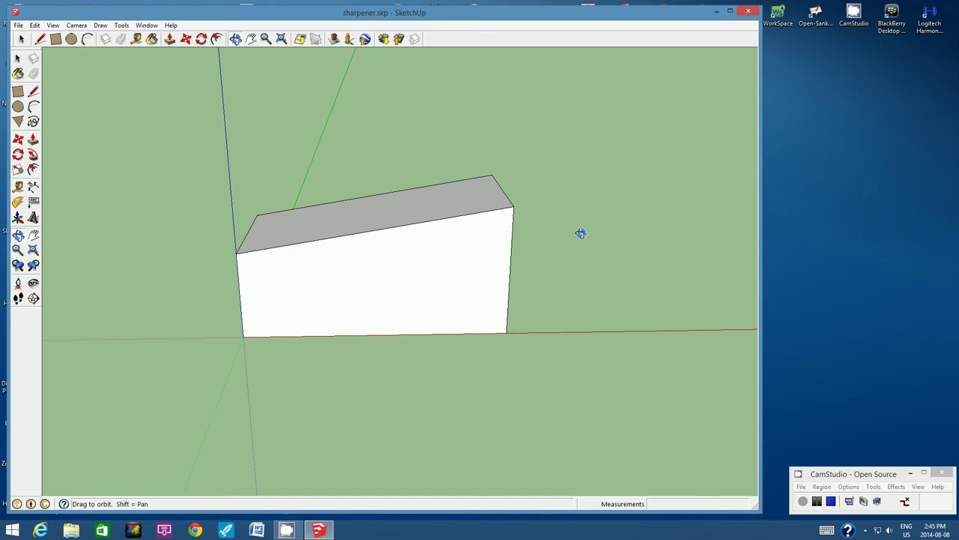
{"action": "left_click_drag", "start_coordinate": [580, 232], "coordinate": [451, 227]}
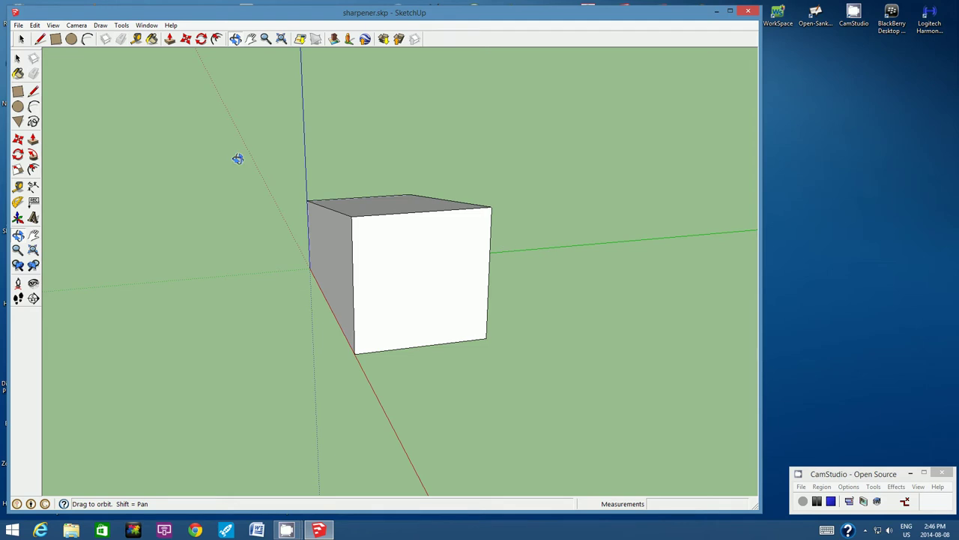
{"action": "left_click", "coordinate": [76, 27]}
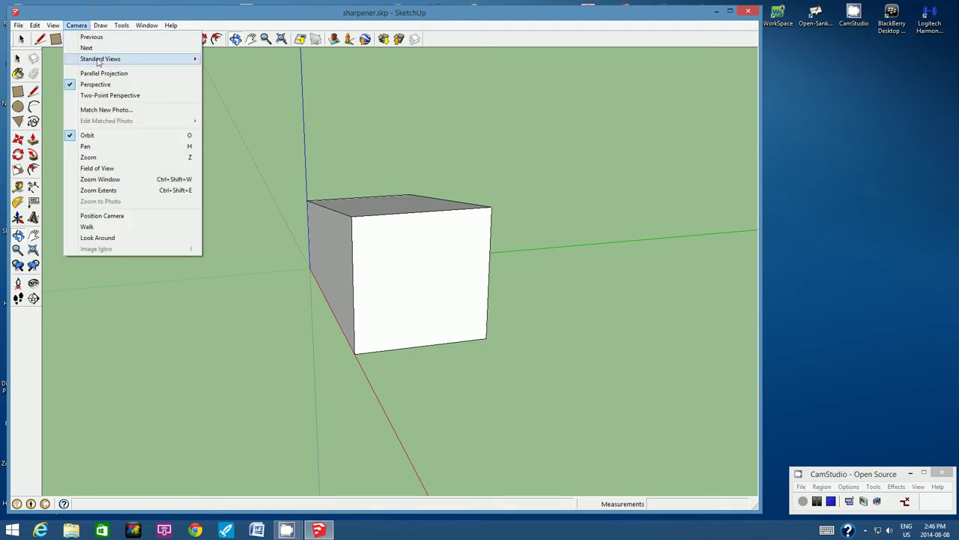
{"action": "mouse_move", "coordinate": [97, 62]}
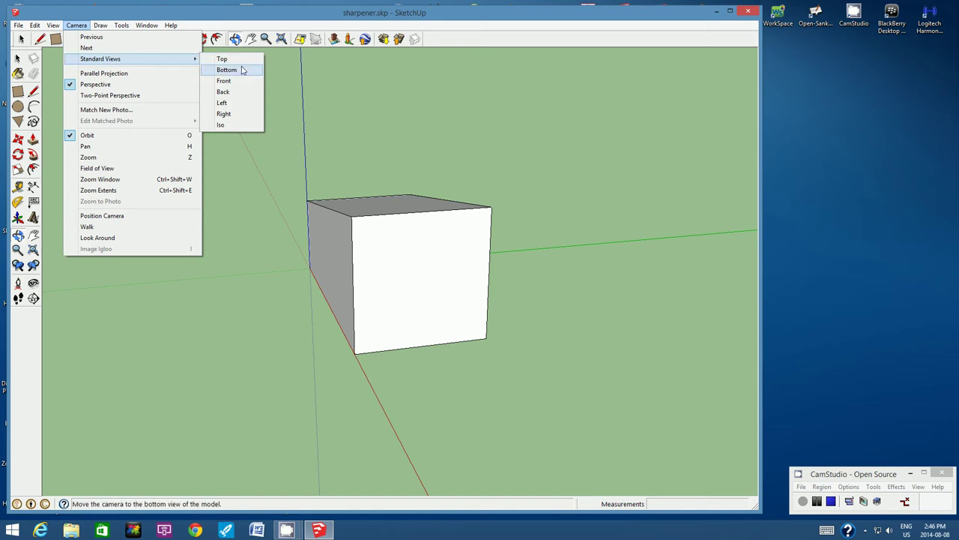
{"action": "left_click", "coordinate": [246, 117]}
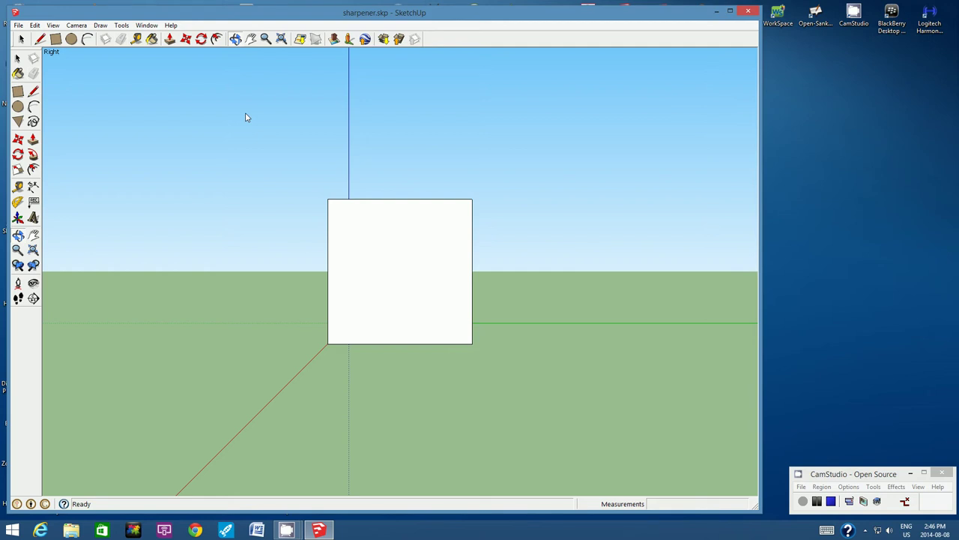
{"action": "left_click", "coordinate": [72, 40]}
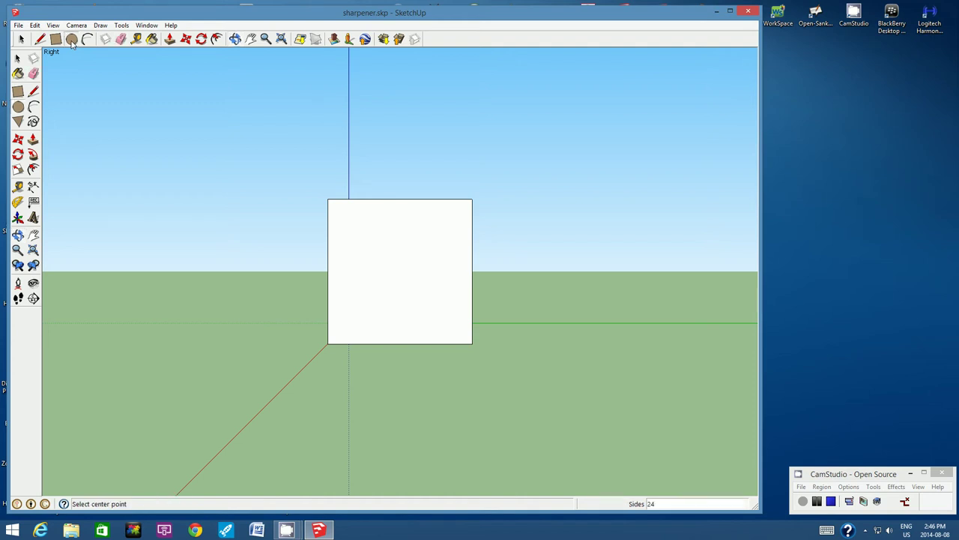
{"action": "left_click", "coordinate": [399, 269]}
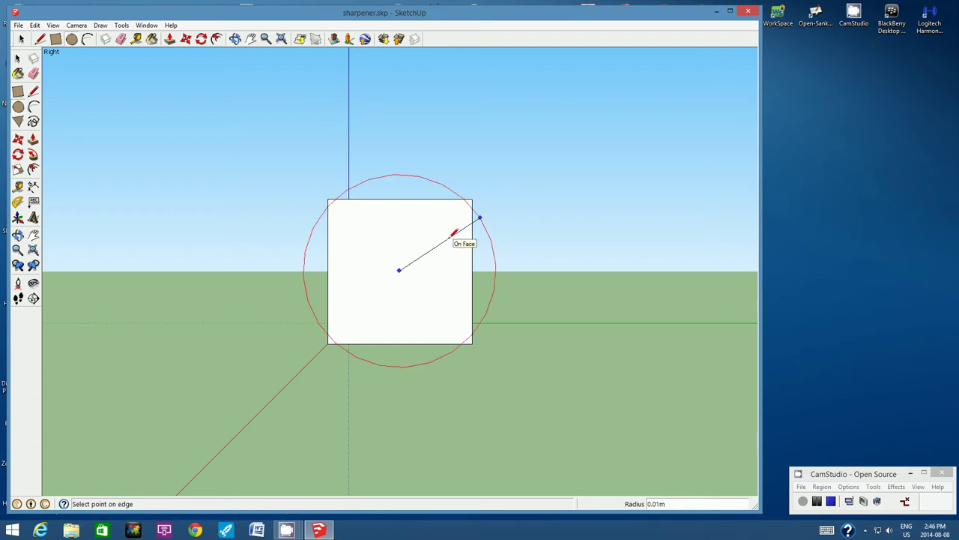
{"action": "type", "text": "0.6cm"}
{"action": "key", "text": "Return"}
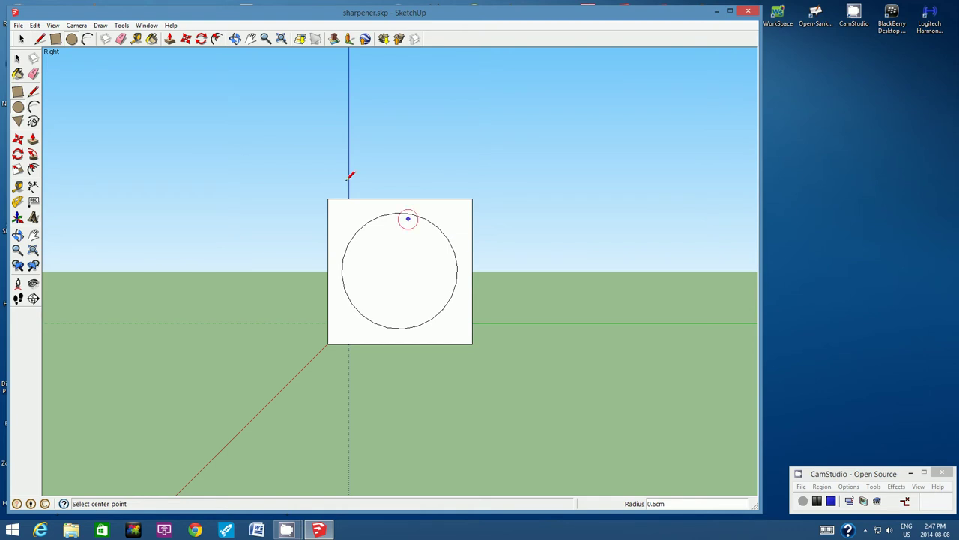
Step: Push the circle on the taller end face inward to form a shallow round recess
{"action": "left_click", "coordinate": [236, 39]}
{"action": "left_click_drag", "start_coordinate": [368, 282], "coordinate": [475, 302]}
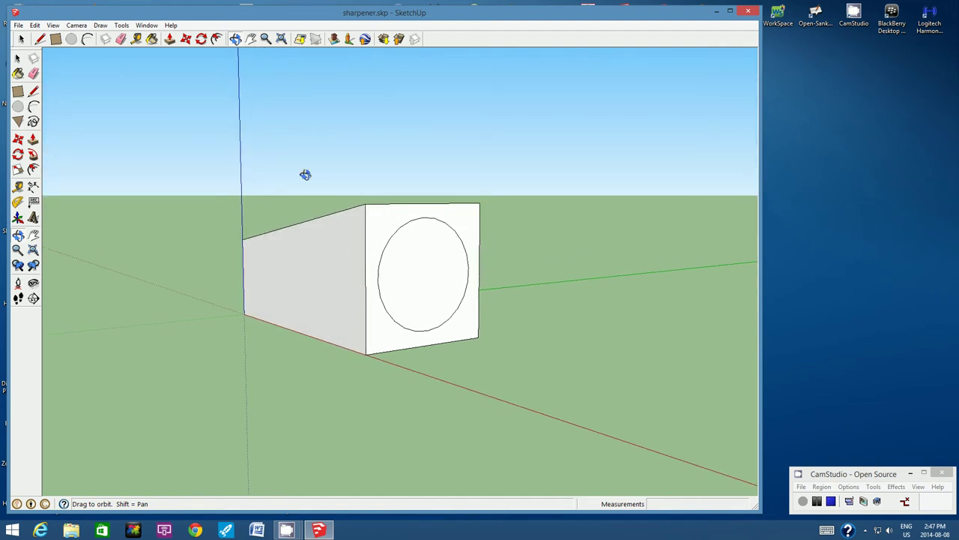
{"action": "left_click", "coordinate": [170, 39]}
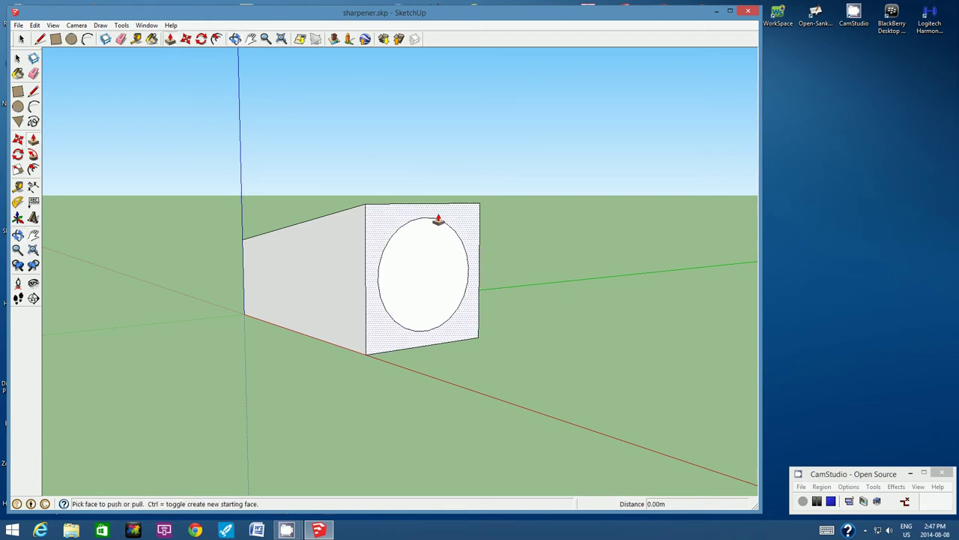
{"action": "left_click", "coordinate": [437, 280]}
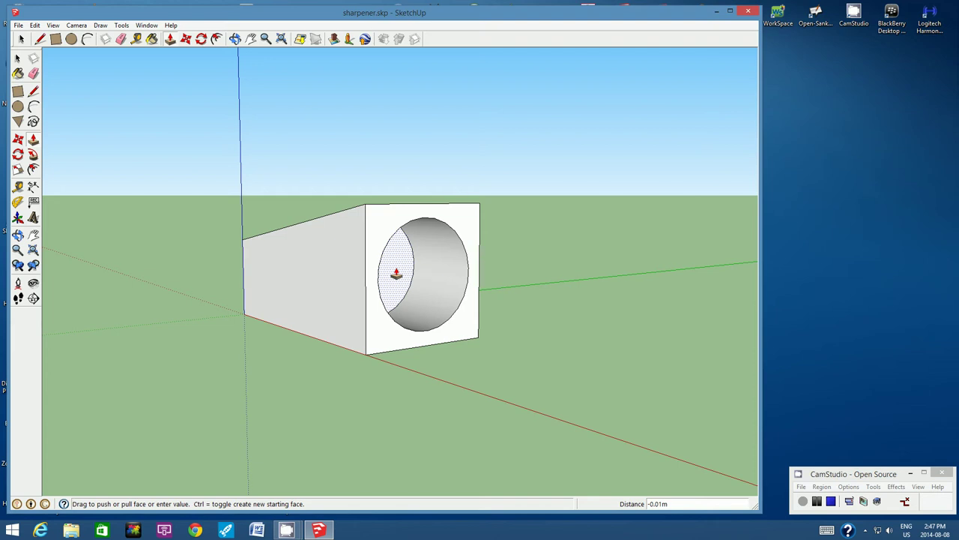
{"action": "type", "text": "0"}
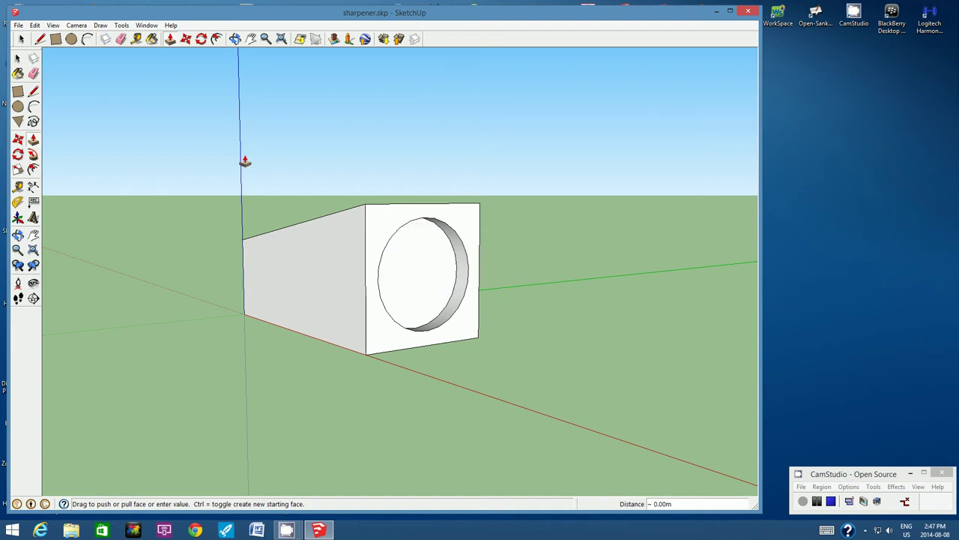
Step: In the standard Left view, draw a circle with a 0.3 cm radius at the centre of the block's shorter end face
{"action": "left_click", "coordinate": [235, 39]}
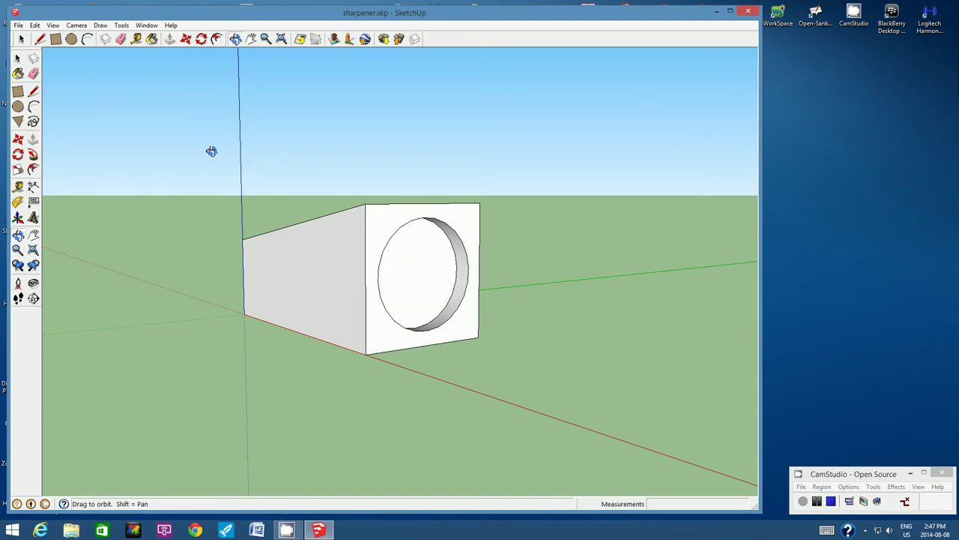
{"action": "mouse_move", "coordinate": [229, 248]}
{"action": "left_mouse_down"}
{"action": "mouse_move", "coordinate": [409, 255]}
{"action": "mouse_move", "coordinate": [193, 305]}
{"action": "mouse_move", "coordinate": [321, 297]}
{"action": "left_mouse_up"}
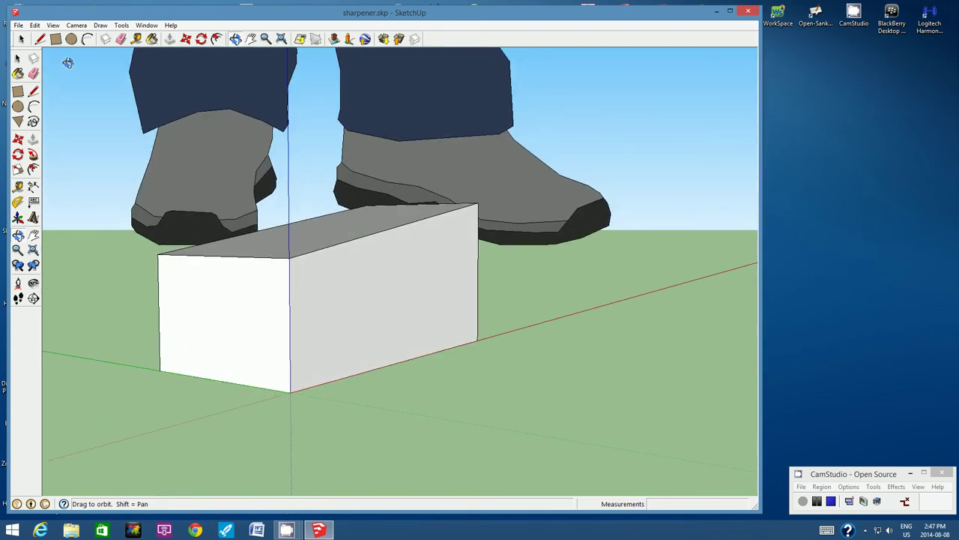
{"action": "left_click", "coordinate": [76, 27]}
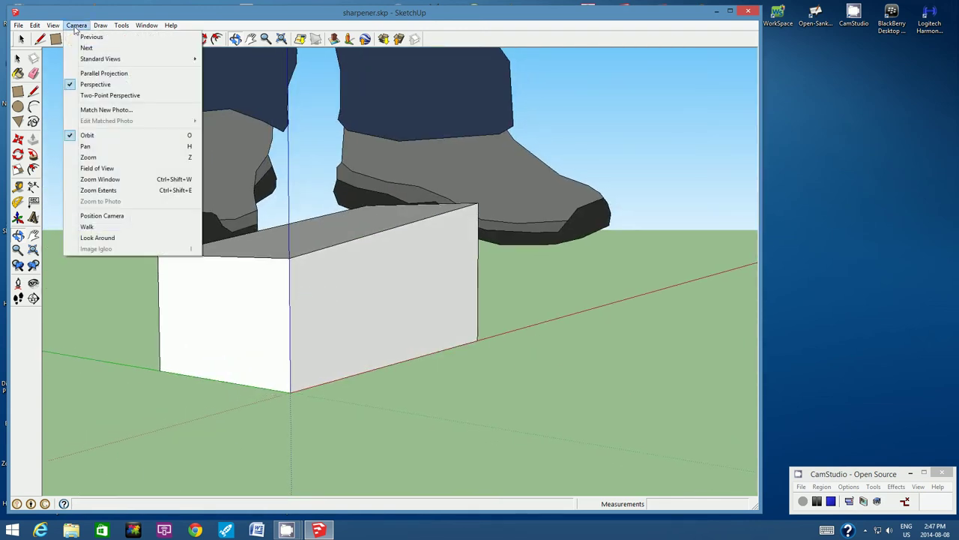
{"action": "mouse_move", "coordinate": [101, 61]}
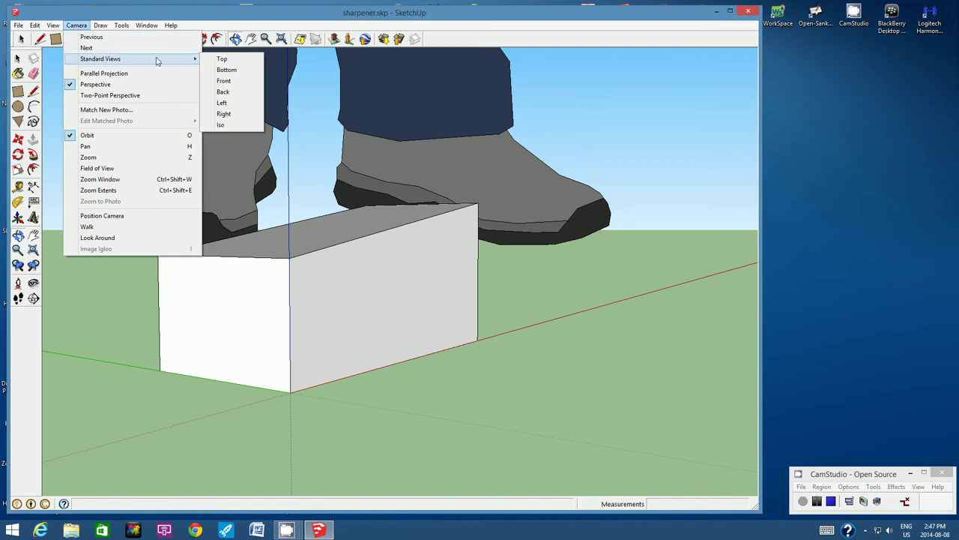
{"action": "left_click", "coordinate": [241, 105]}
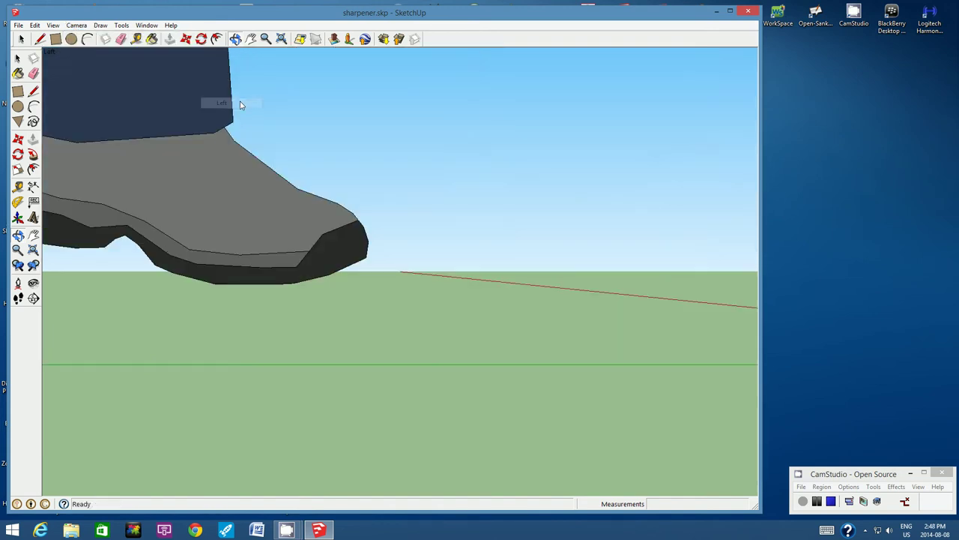
{"action": "left_click", "coordinate": [251, 38]}
{"action": "left_click_drag", "start_coordinate": [332, 132], "coordinate": [418, 235]}
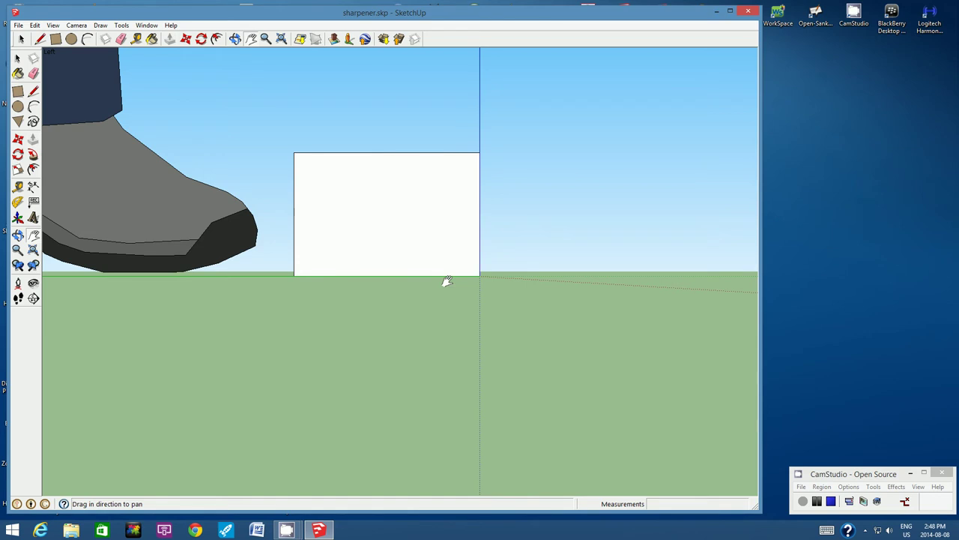
{"action": "left_click", "coordinate": [71, 40]}
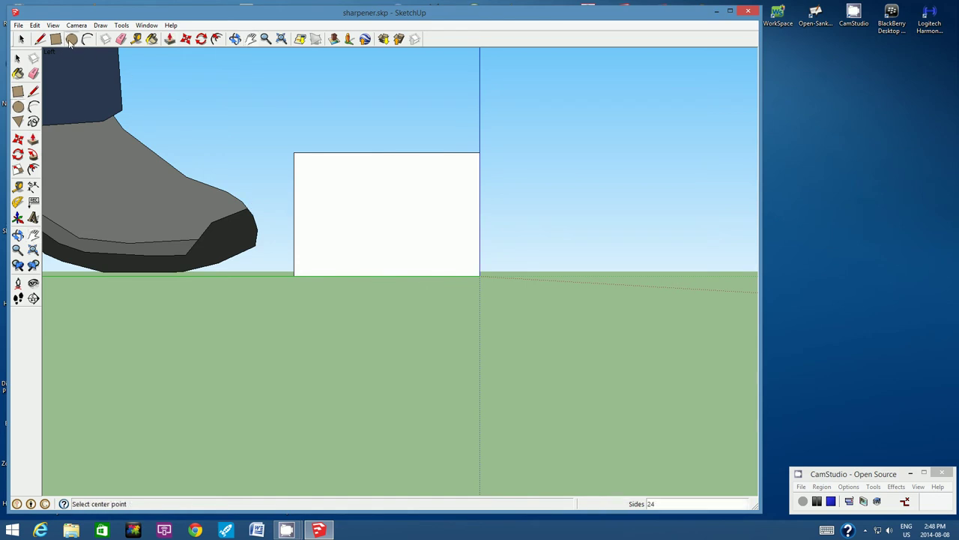
{"action": "left_click", "coordinate": [386, 216]}
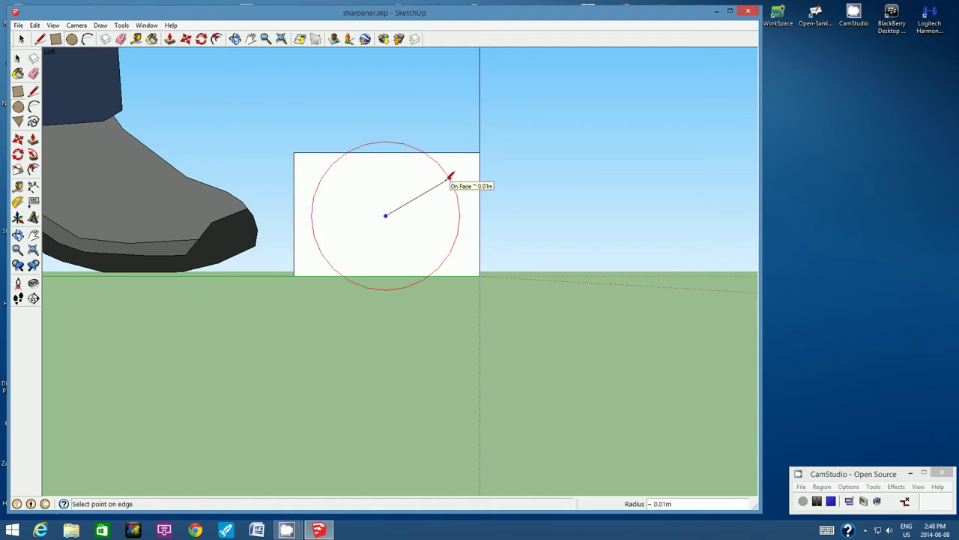
{"action": "type", "text": "0.3cm"}
{"action": "key", "text": "Return"}
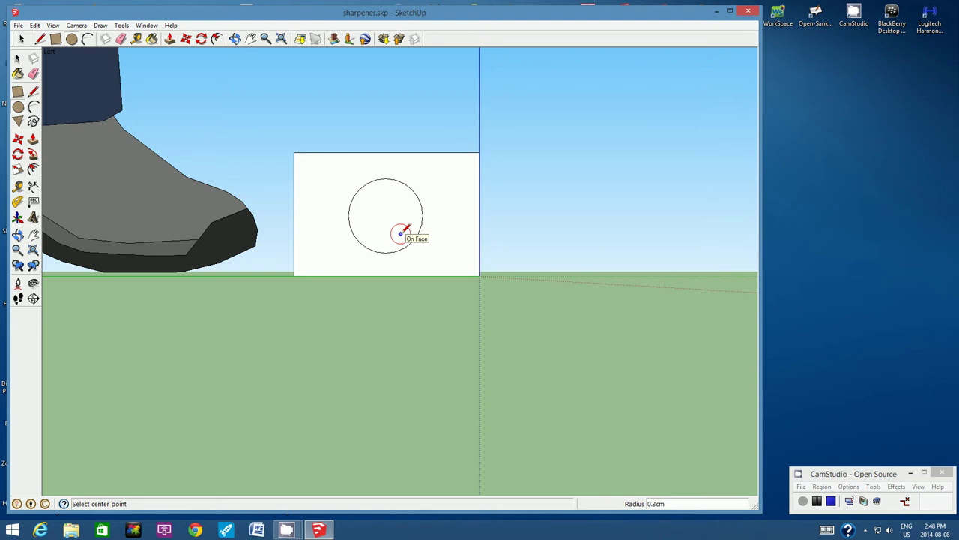
Step: Undo the last extra circle and push the circle on the block's shorter end face inward to form a shallow round recess
{"action": "left_click", "coordinate": [35, 25]}
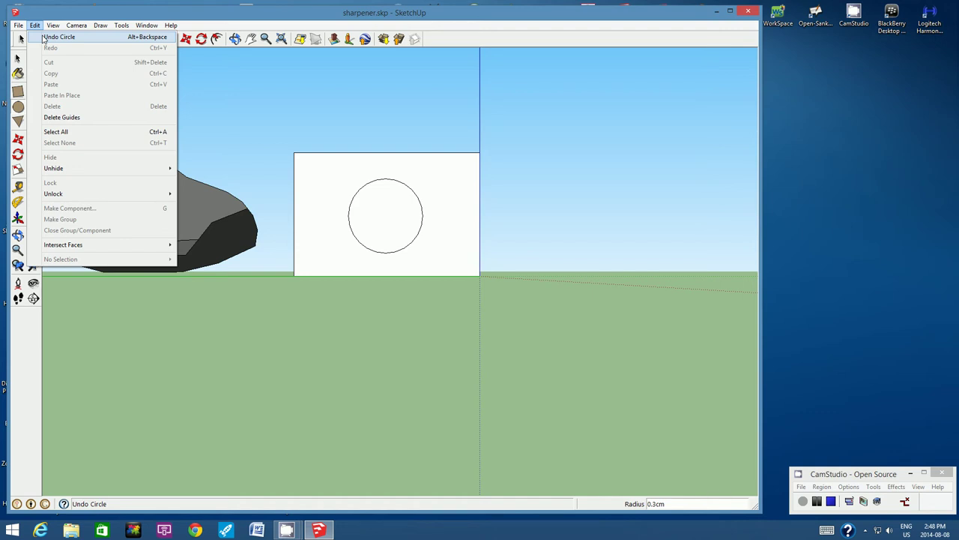
{"action": "left_click", "coordinate": [44, 38]}
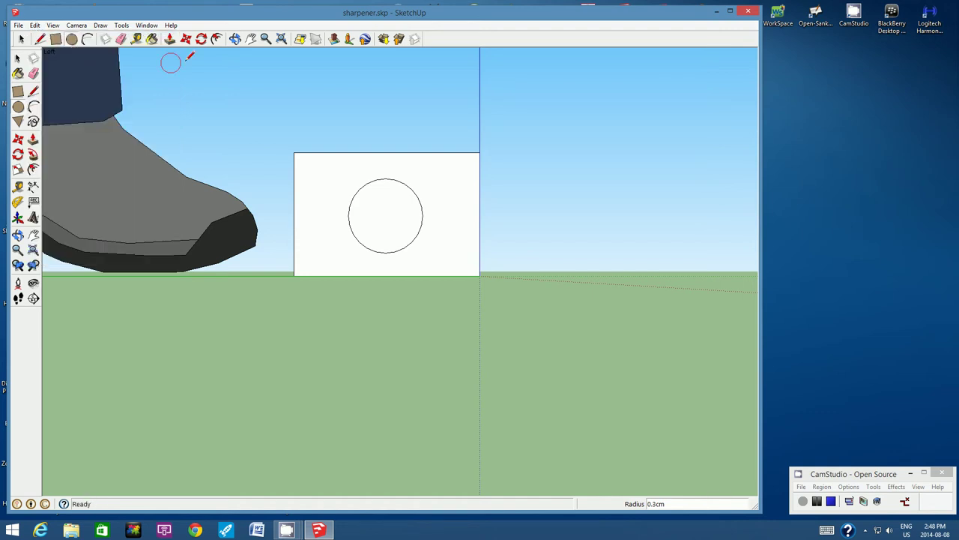
{"action": "left_click", "coordinate": [236, 39]}
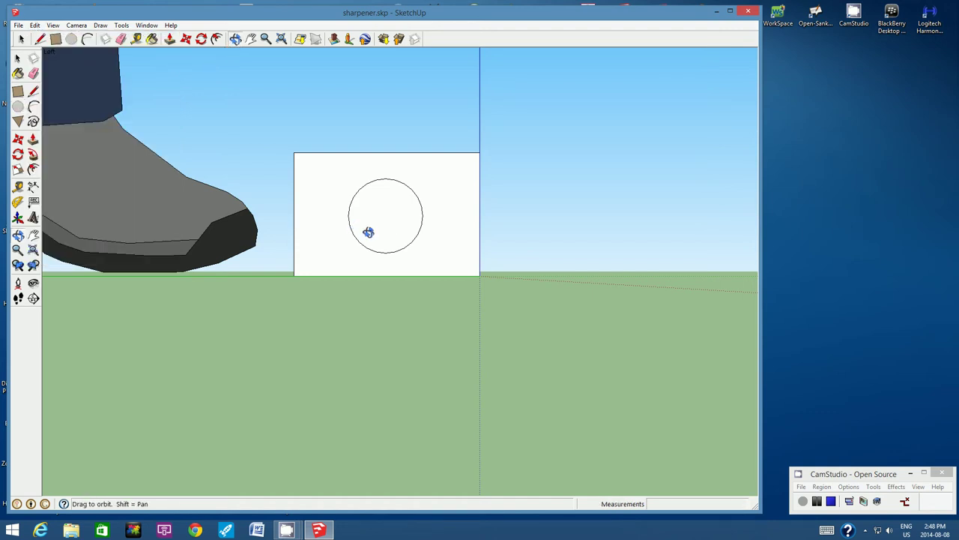
{"action": "left_click_drag", "start_coordinate": [368, 232], "coordinate": [508, 256]}
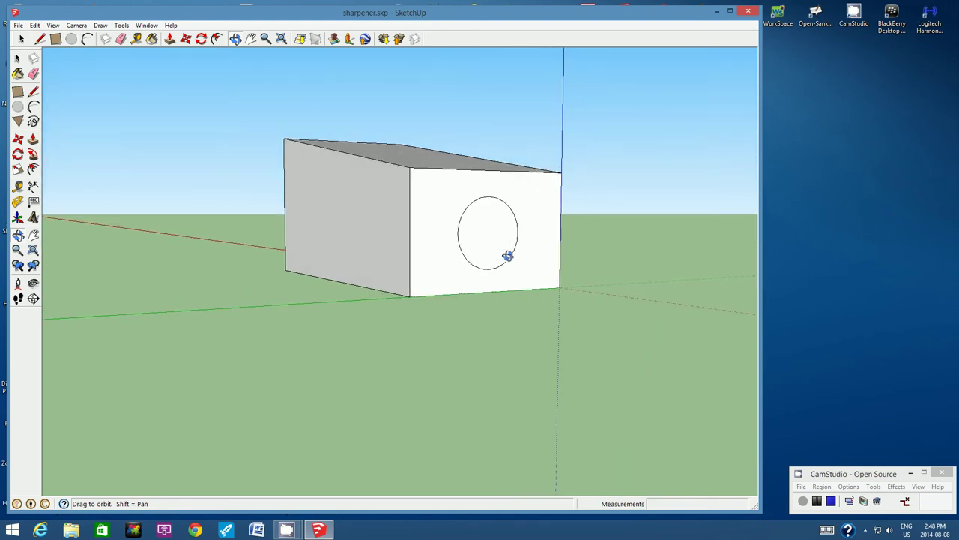
{"action": "left_click", "coordinate": [170, 39]}
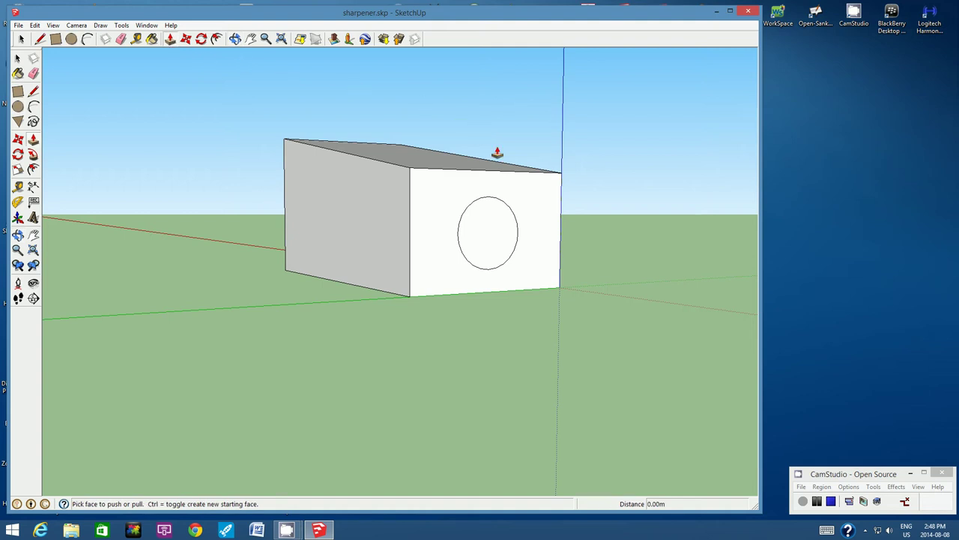
{"action": "left_click", "coordinate": [495, 235]}
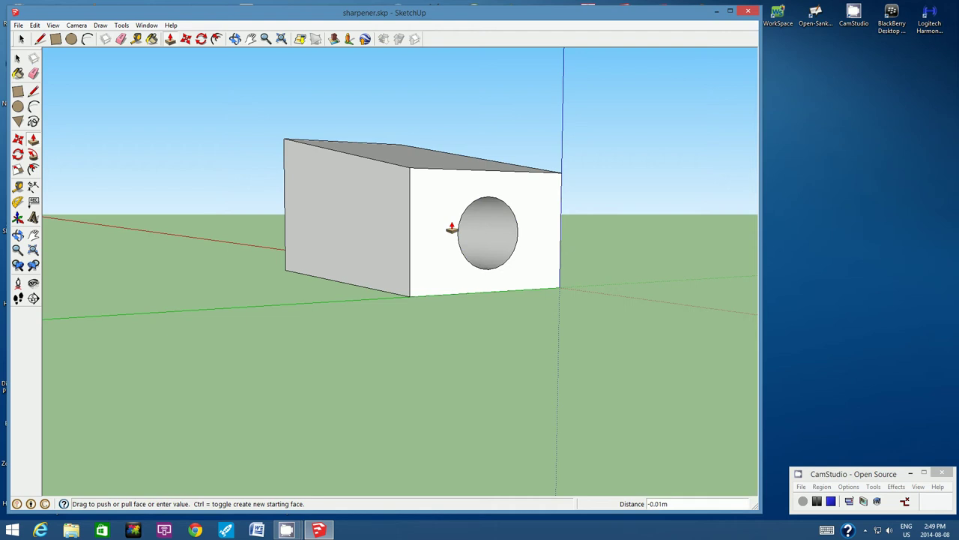
{"action": "type", "text": "0"}
{"action": "key", "text": "Return"}
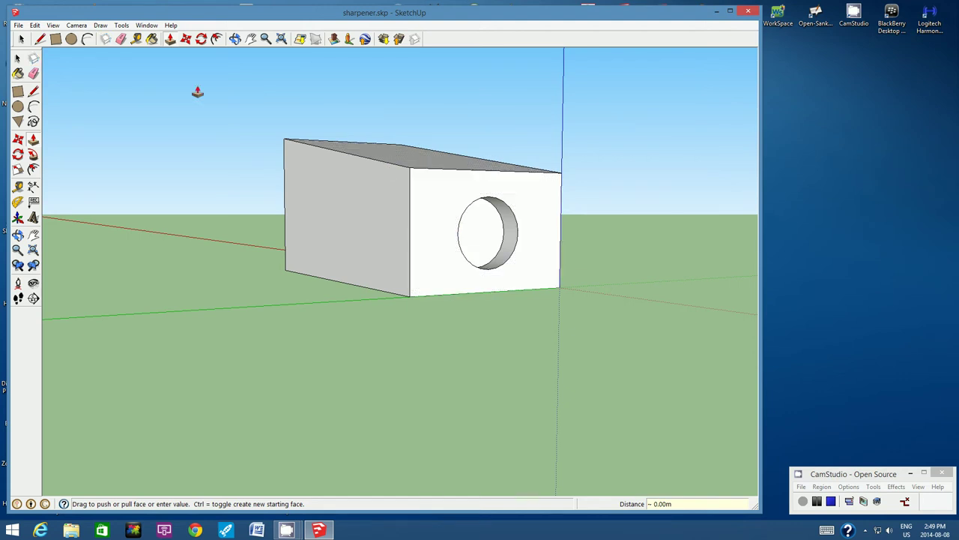
Step: In the standard Top view, draw a rectangle about 0.01 × 0.03 m on the slanted top, from the shorter end's edge to just before the taller end
{"action": "left_click", "coordinate": [235, 38]}
{"action": "left_click_drag", "start_coordinate": [510, 202], "coordinate": [527, 313]}
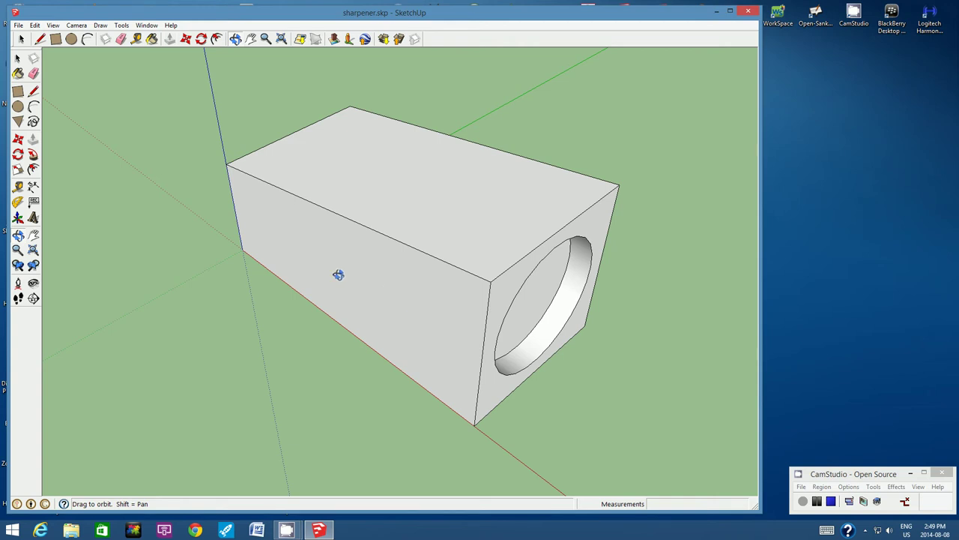
{"action": "left_click", "coordinate": [77, 26]}
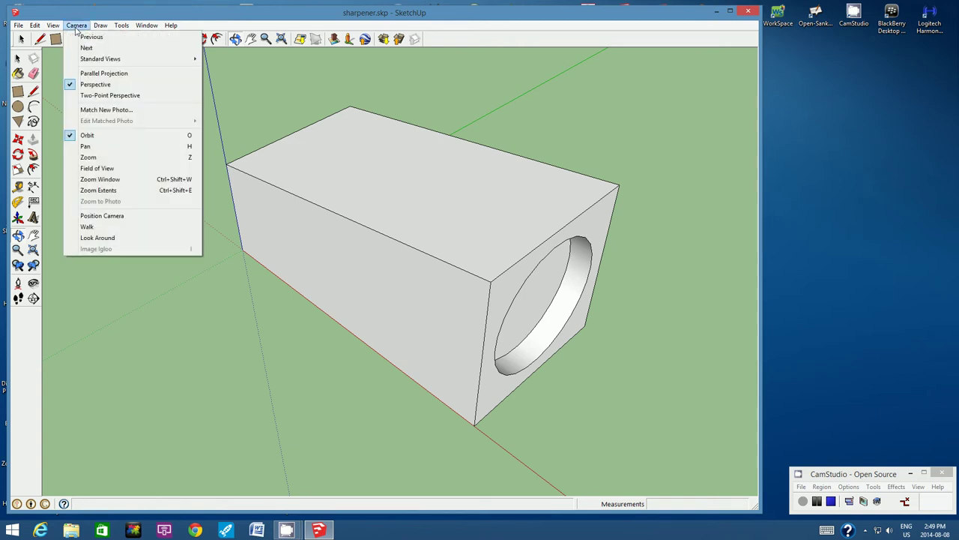
{"action": "mouse_move", "coordinate": [96, 61]}
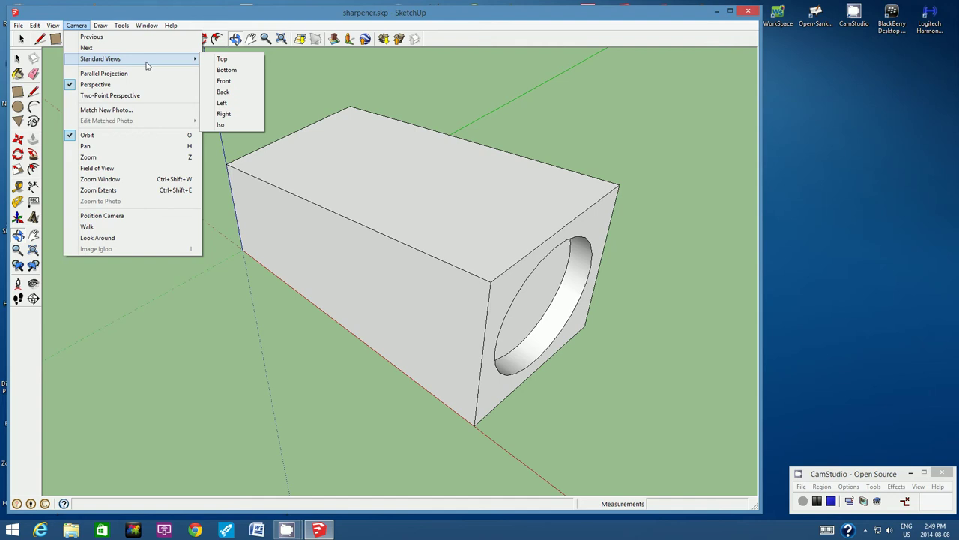
{"action": "left_click", "coordinate": [222, 60]}
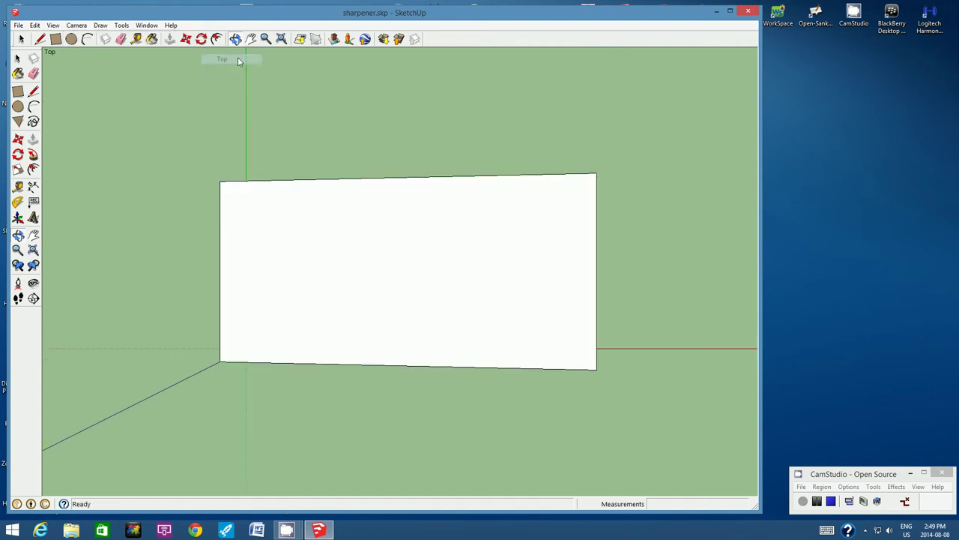
{"action": "left_click", "coordinate": [54, 41]}
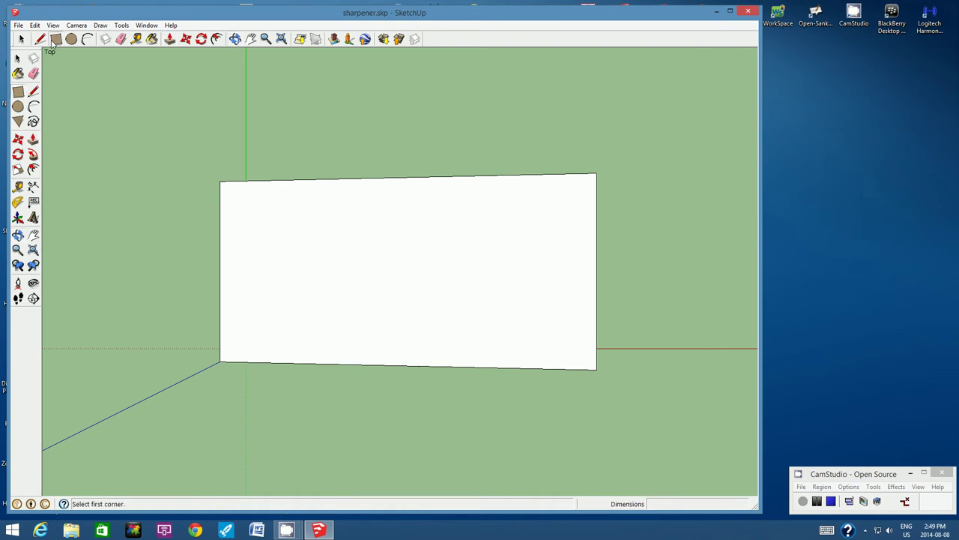
{"action": "left_click", "coordinate": [220, 207]}
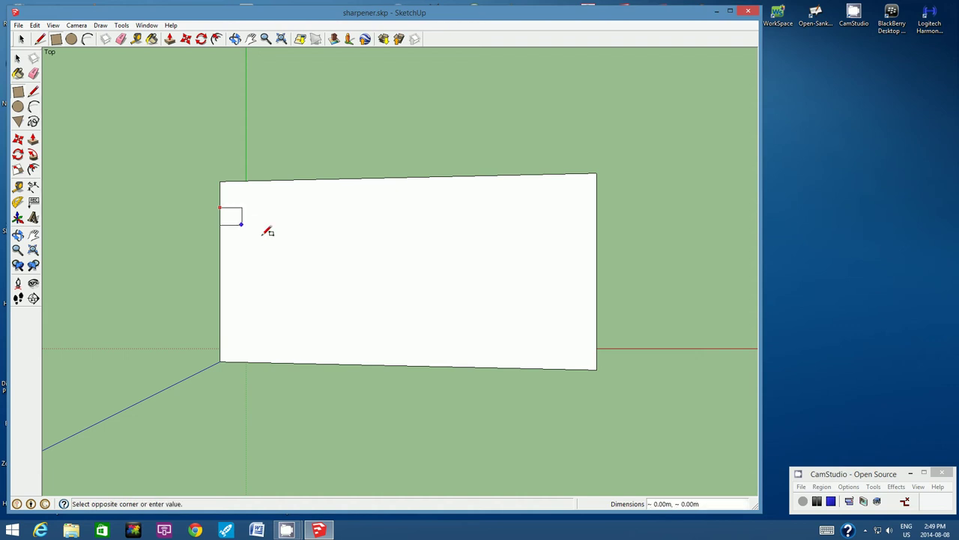
{"action": "left_click", "coordinate": [589, 317]}
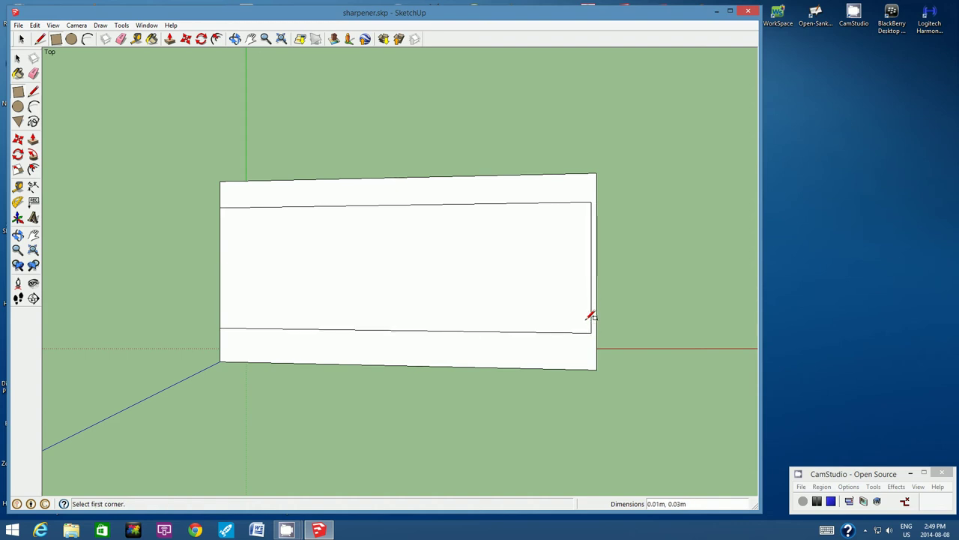
Step: Draw a line about 0.03 m long inside the rectangle, parallel to its long side nearest the red axis, across its full length
{"action": "left_click", "coordinate": [234, 39]}
{"action": "left_click_drag", "start_coordinate": [462, 267], "coordinate": [477, 314]}
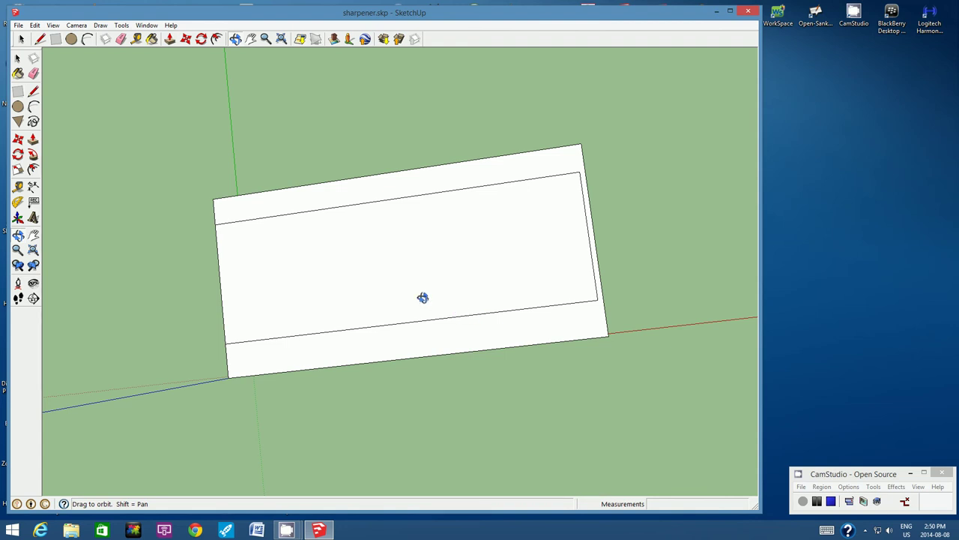
{"action": "left_click", "coordinate": [40, 40]}
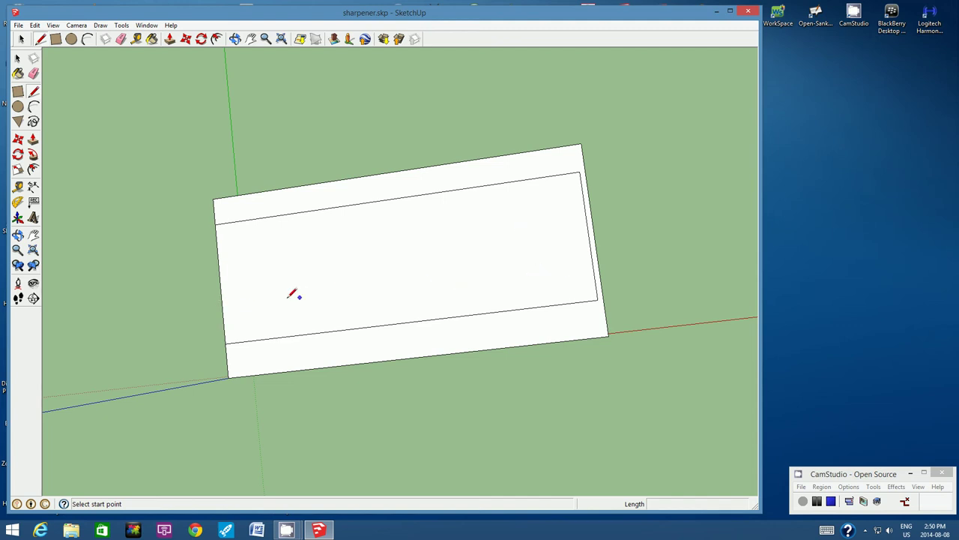
{"action": "left_click", "coordinate": [222, 312]}
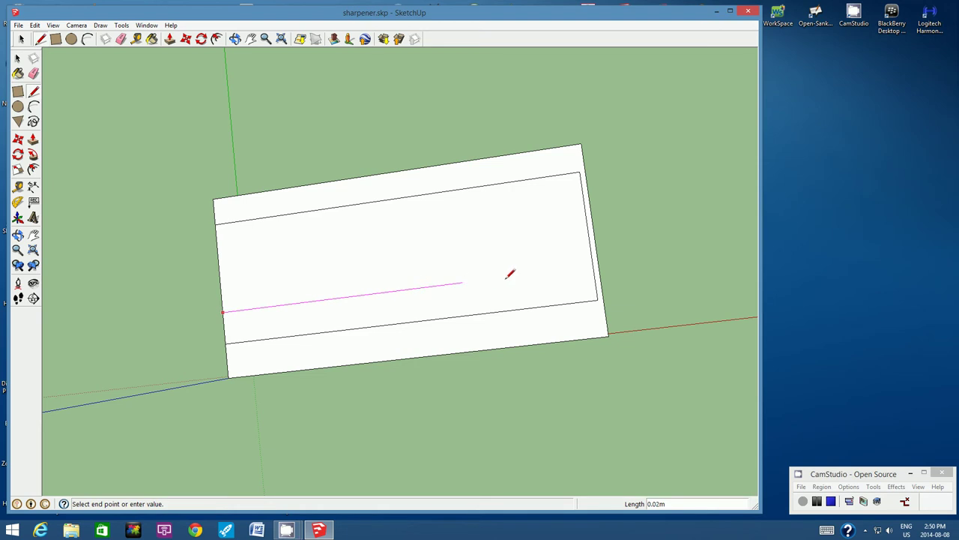
{"action": "left_click", "coordinate": [595, 266]}
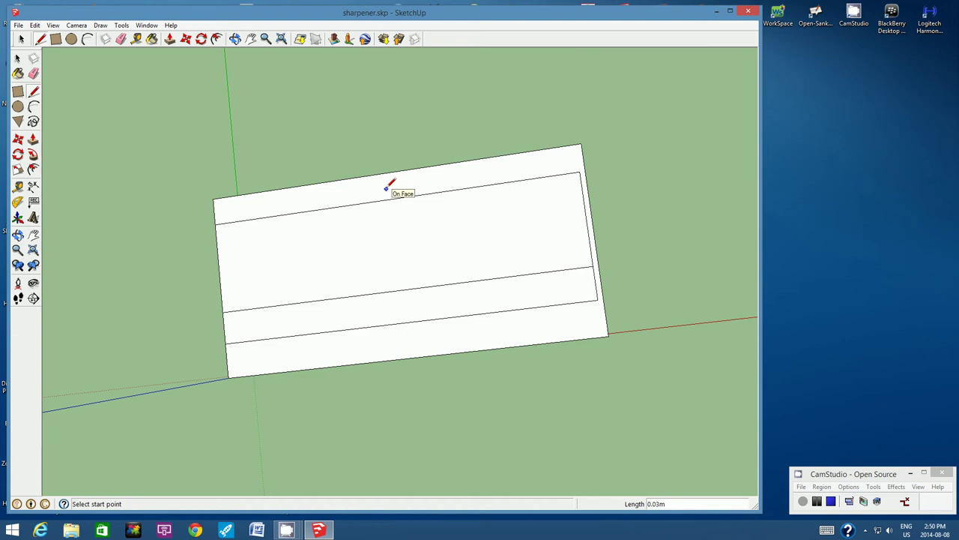
Step: Try to round the rectangle's corner near the taller end, opposite the narrow strip, with a tangent arc
{"action": "left_click", "coordinate": [88, 40]}
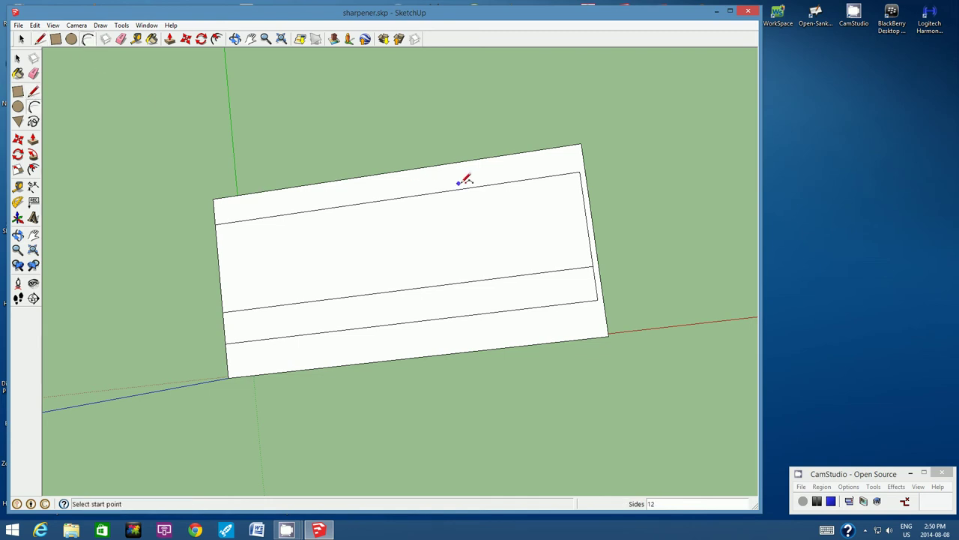
{"action": "left_click", "coordinate": [551, 176]}
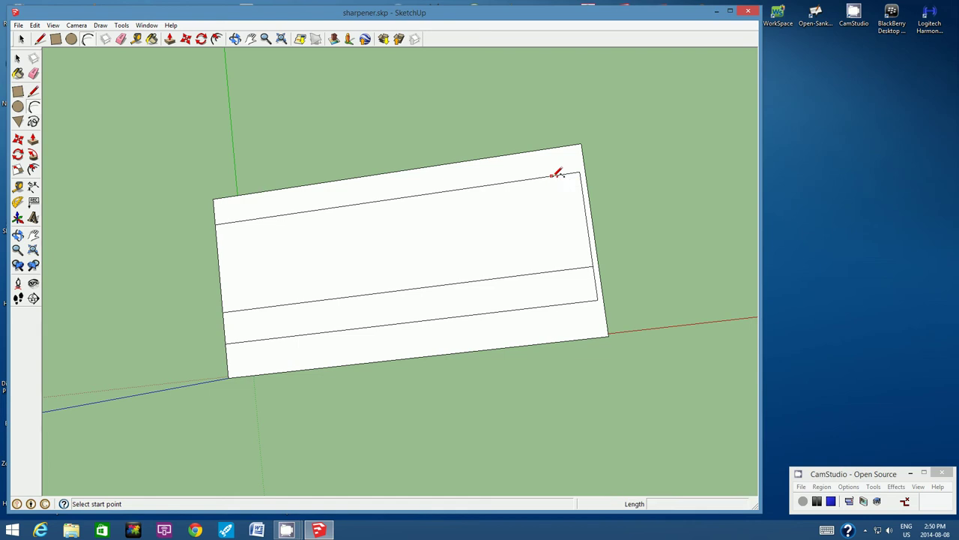
{"action": "left_click", "coordinate": [588, 196]}
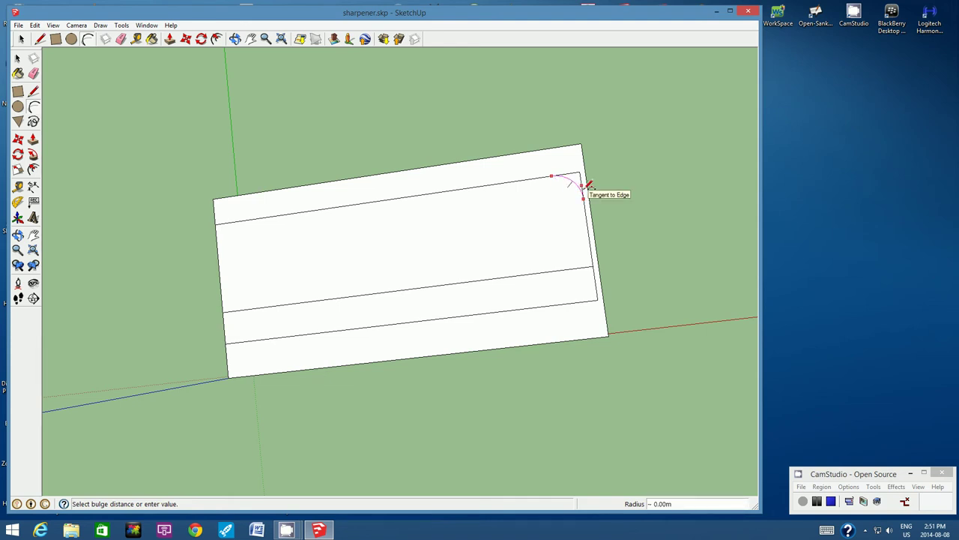
{"action": "left_click", "coordinate": [589, 185]}
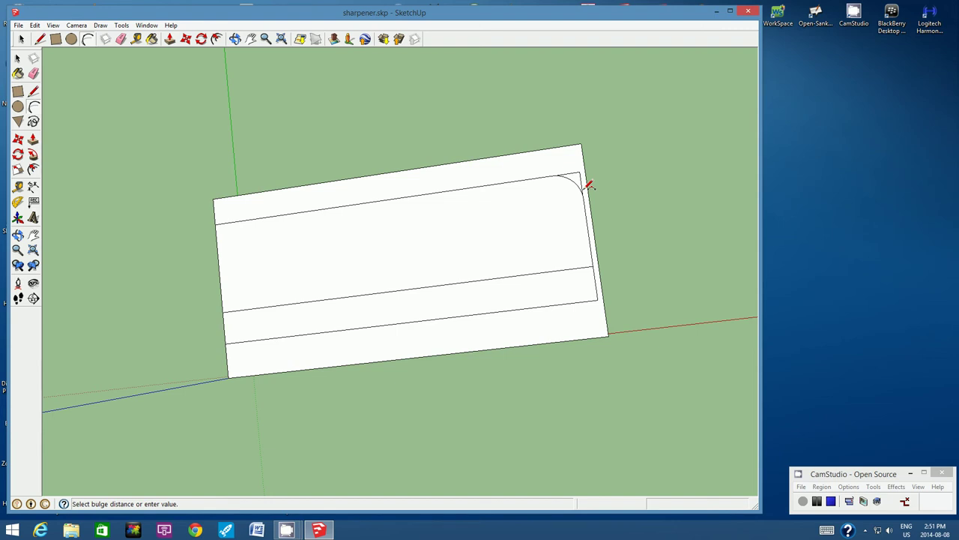
{"action": "left_click", "coordinate": [35, 26]}
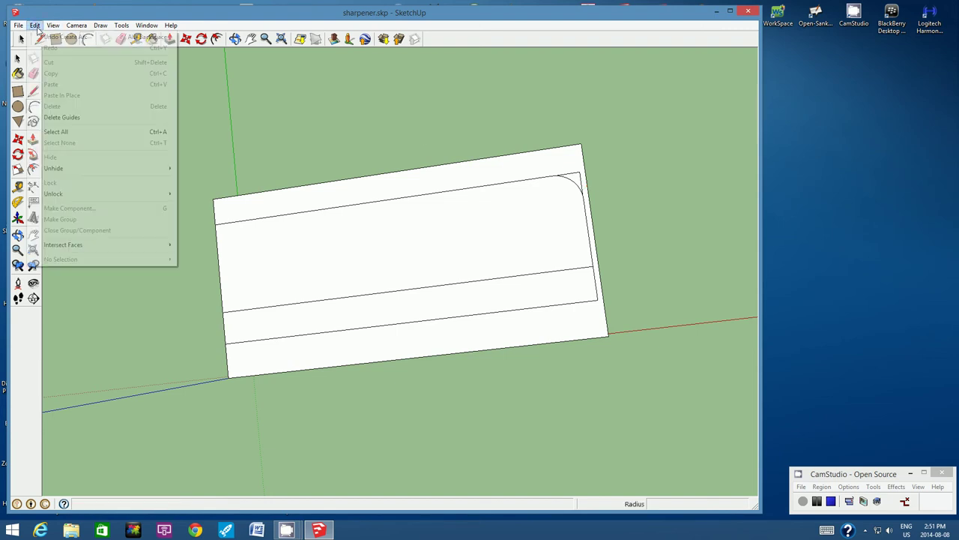
{"action": "left_click", "coordinate": [66, 37]}
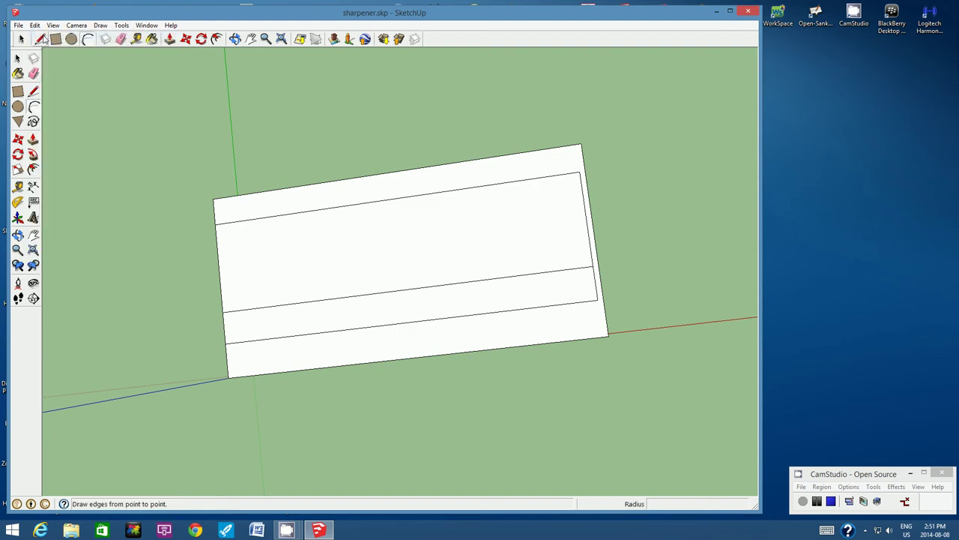
Step: Round the rectangle's corner near the taller end, opposite the narrow strip, with a tangent arc and erase the leftover sharp corner
{"action": "left_click", "coordinate": [87, 41]}
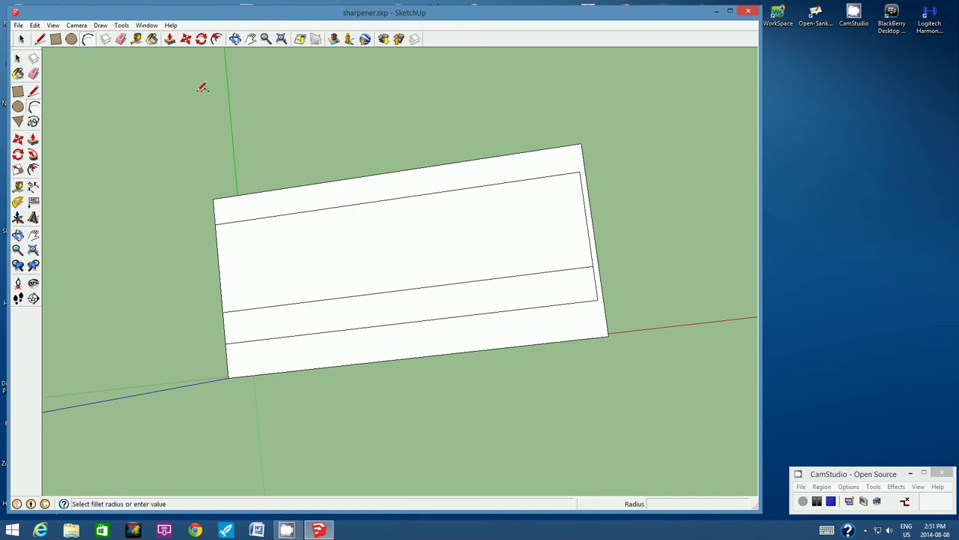
{"action": "left_click", "coordinate": [584, 196]}
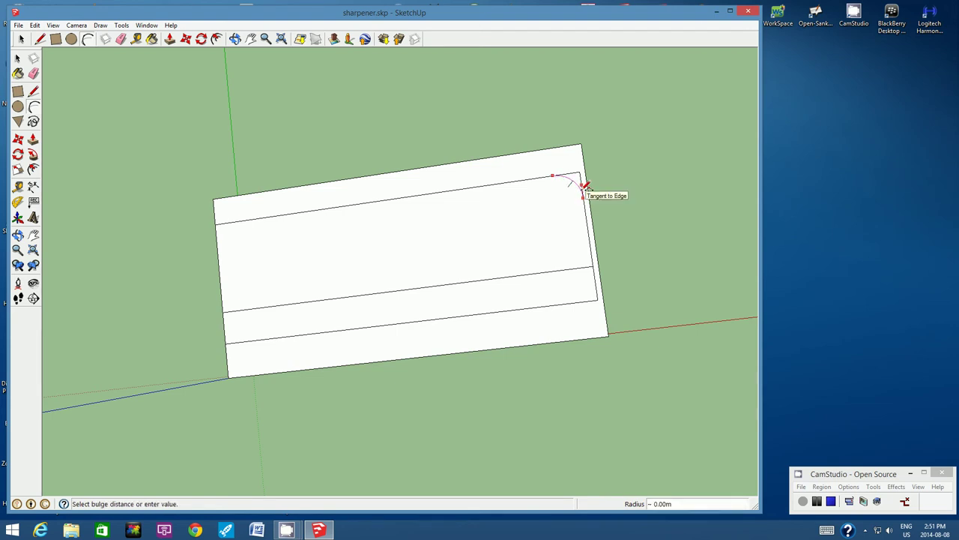
{"action": "left_click", "coordinate": [586, 186]}
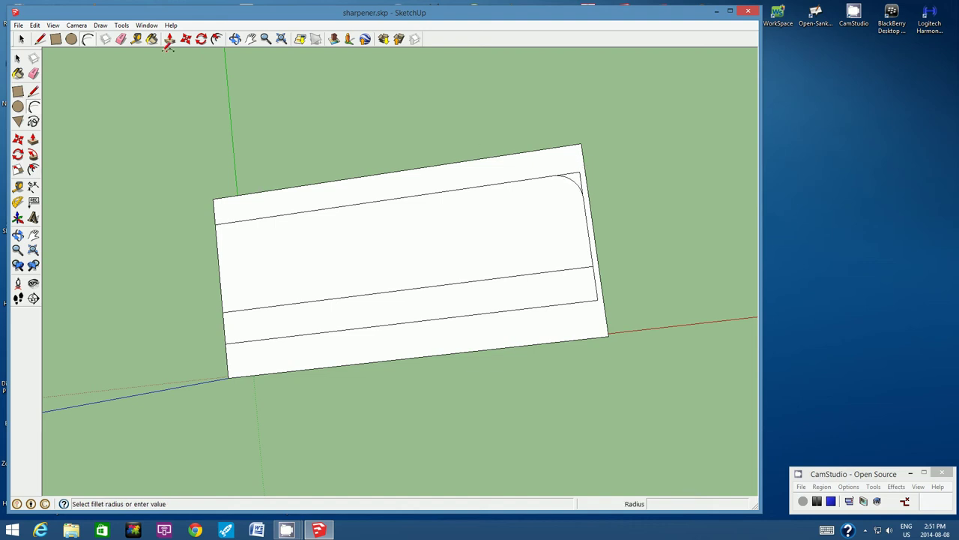
{"action": "left_click", "coordinate": [120, 43]}
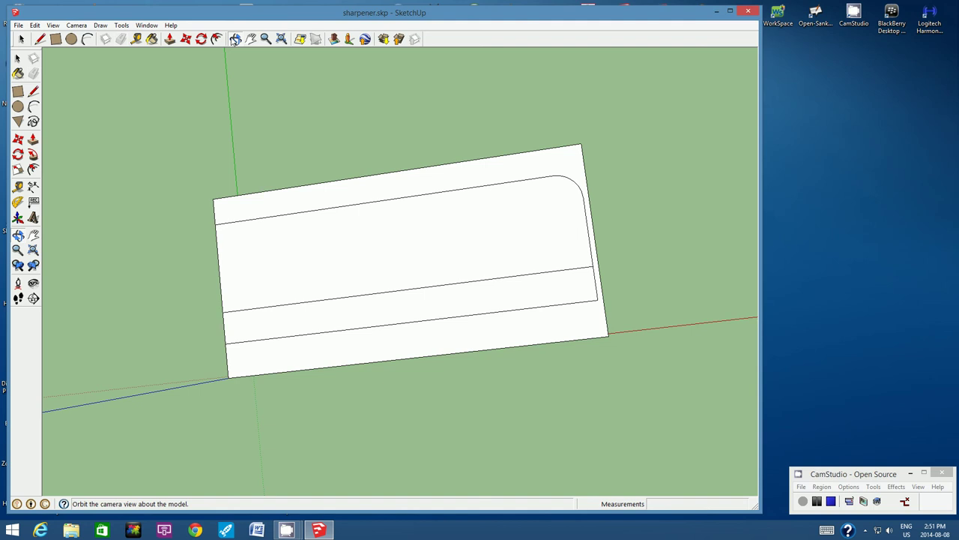
Step: Pull the wide face with the rounded corner up 0.4 mm to form a thin raised blade on the slanted top
{"action": "left_click", "coordinate": [236, 39]}
{"action": "left_click_drag", "start_coordinate": [604, 237], "coordinate": [533, 302]}
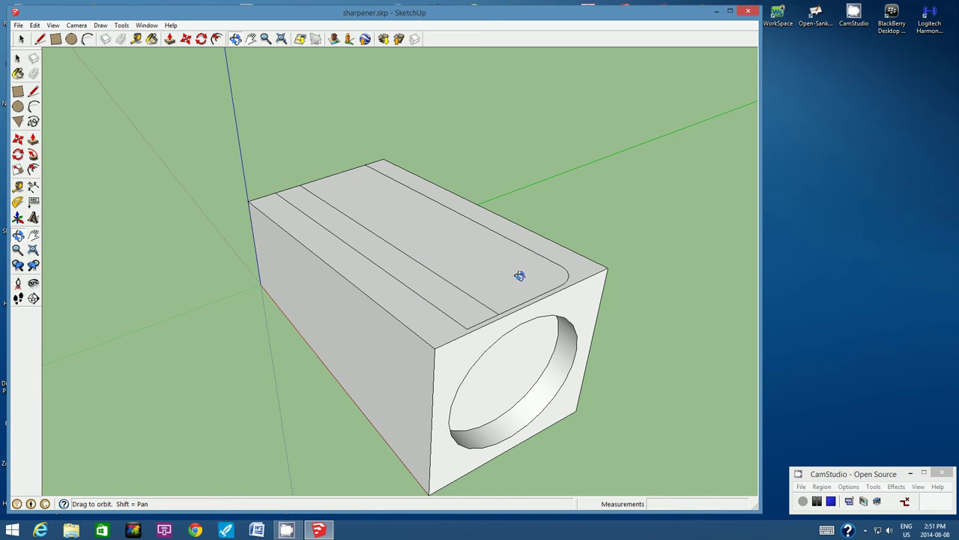
{"action": "left_click", "coordinate": [170, 39]}
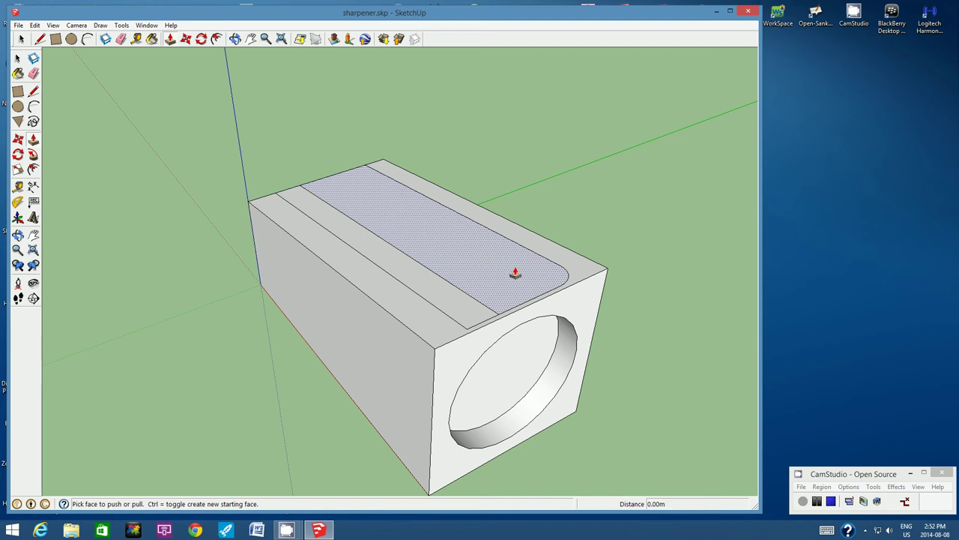
{"action": "left_click_drag", "start_coordinate": [515, 273], "coordinate": [496, 207]}
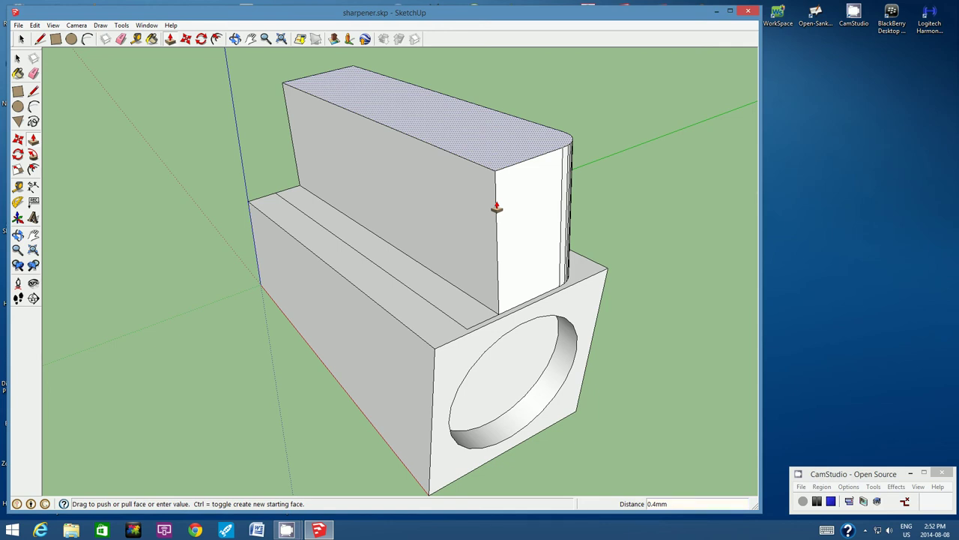
{"action": "key", "text": "Escape"}
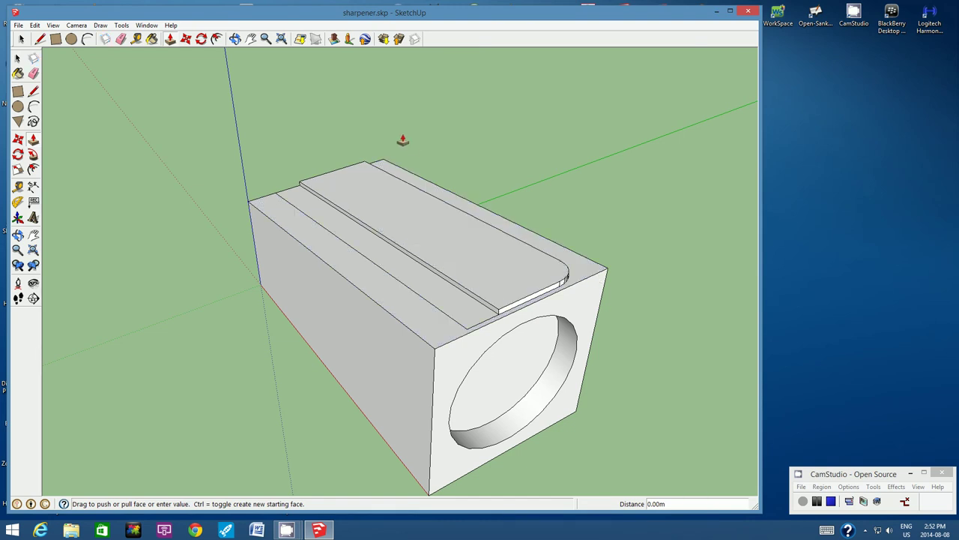
Step: Move the lower long edge of the blade outward onto the parallel line on the slanted top to form a bevel
{"action": "left_click", "coordinate": [185, 40]}
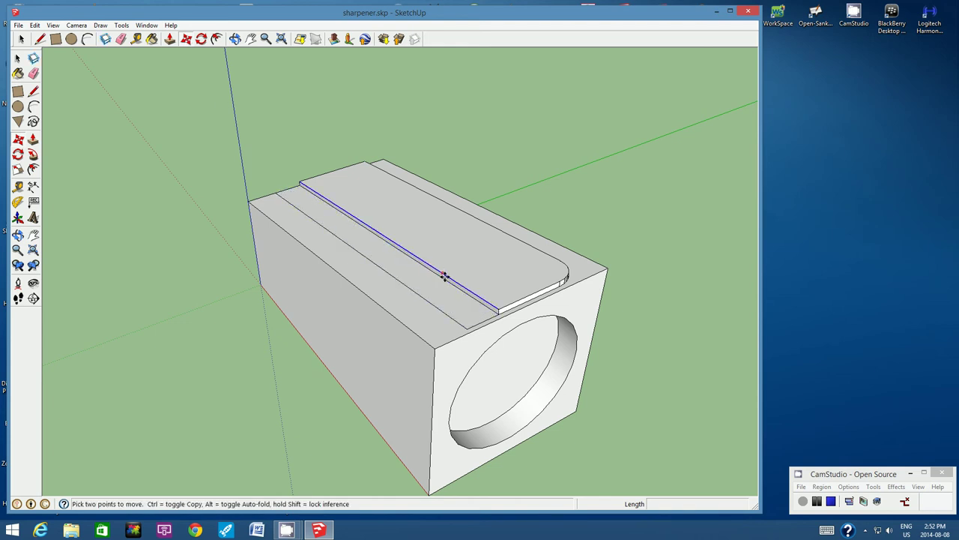
{"action": "left_click", "coordinate": [480, 299]}
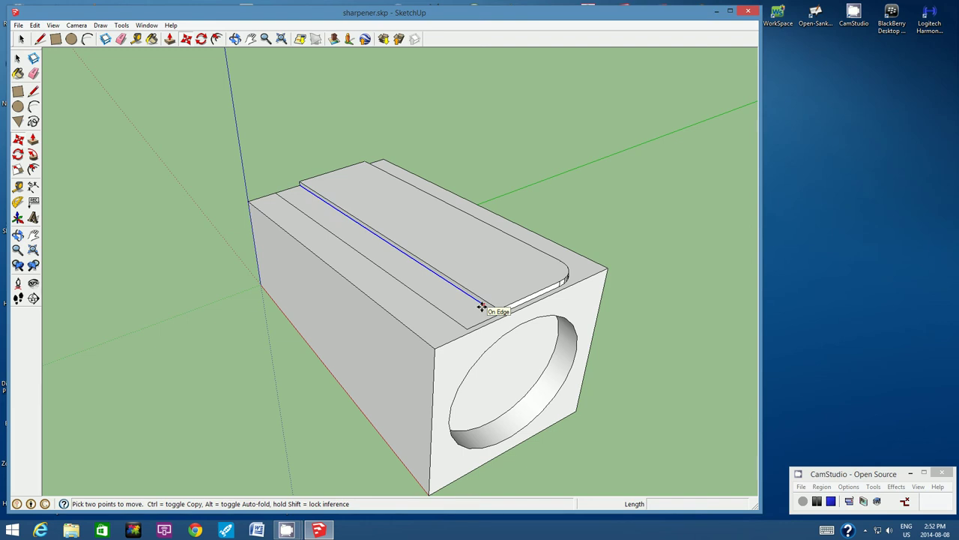
{"action": "left_click", "coordinate": [481, 307]}
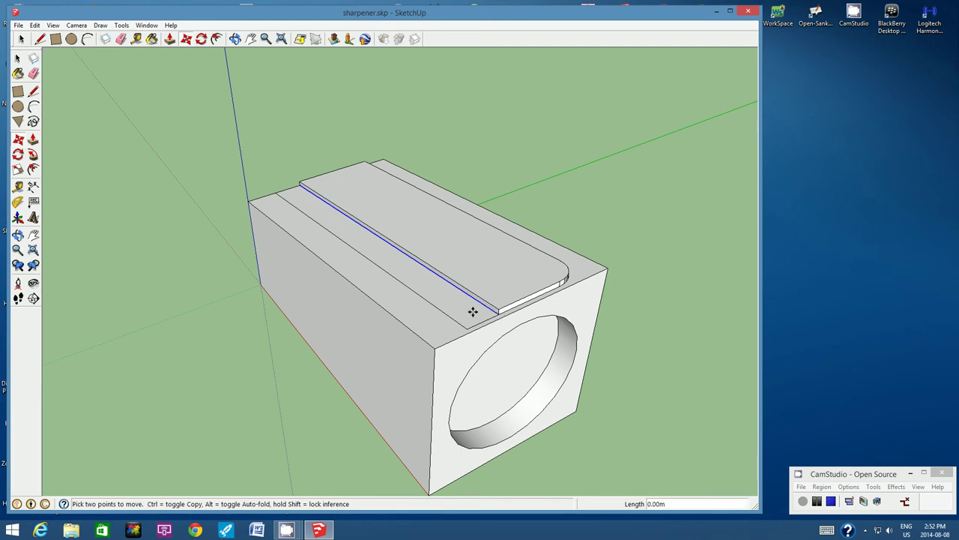
{"action": "left_click", "coordinate": [463, 315]}
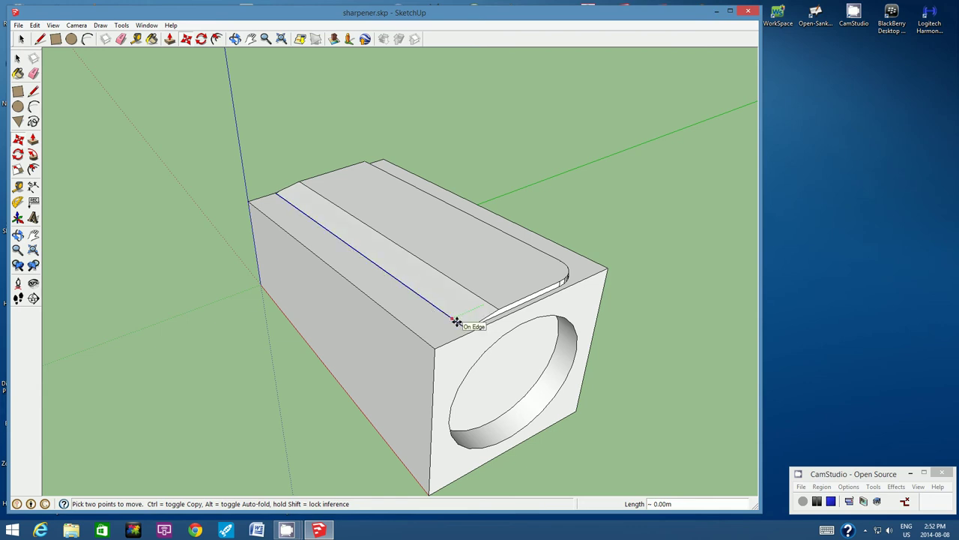
{"action": "left_click", "coordinate": [455, 321]}
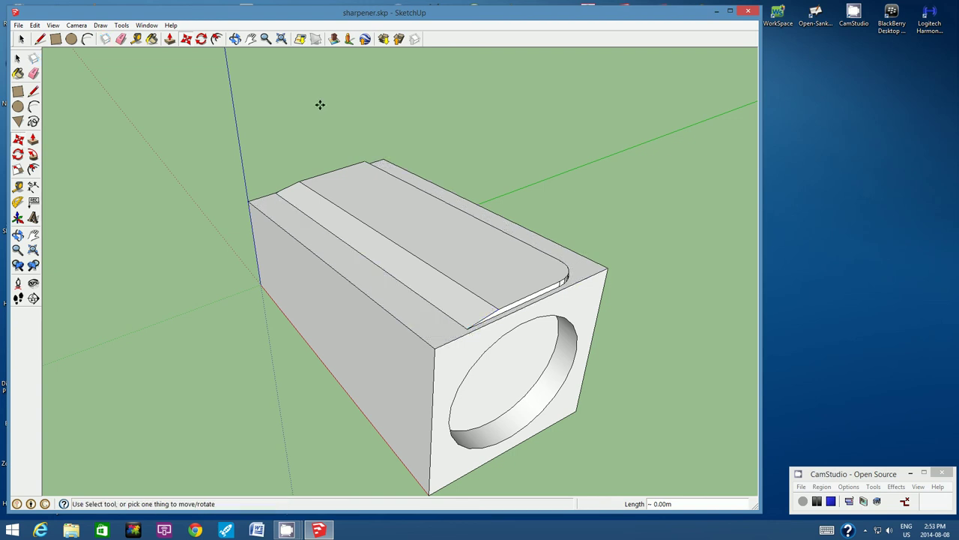
Step: Save the sharpener model with the bevelled blade
{"action": "left_click", "coordinate": [236, 40]}
{"action": "left_click_drag", "start_coordinate": [517, 285], "coordinate": [463, 230]}
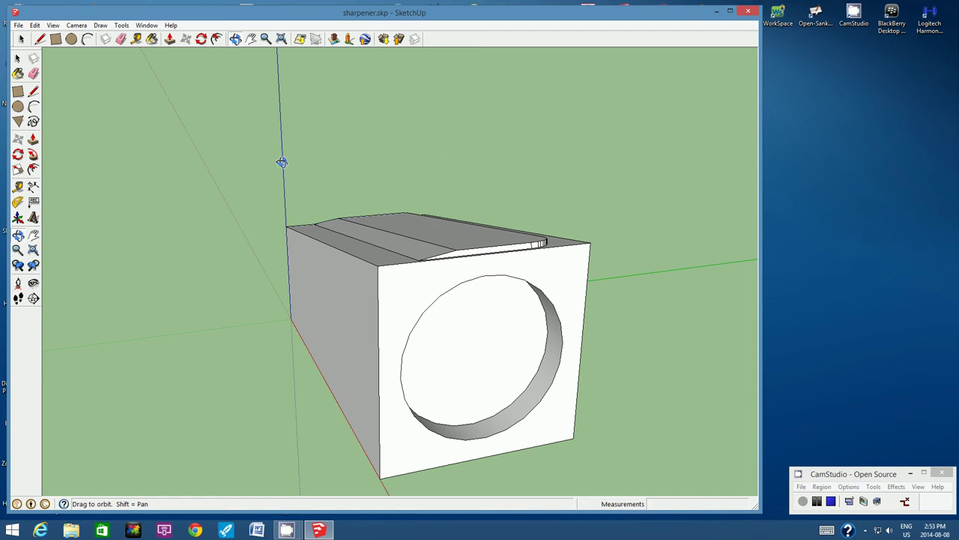
{"action": "left_click_drag", "start_coordinate": [381, 188], "coordinate": [264, 134]}
{"action": "left_click", "coordinate": [18, 24]}
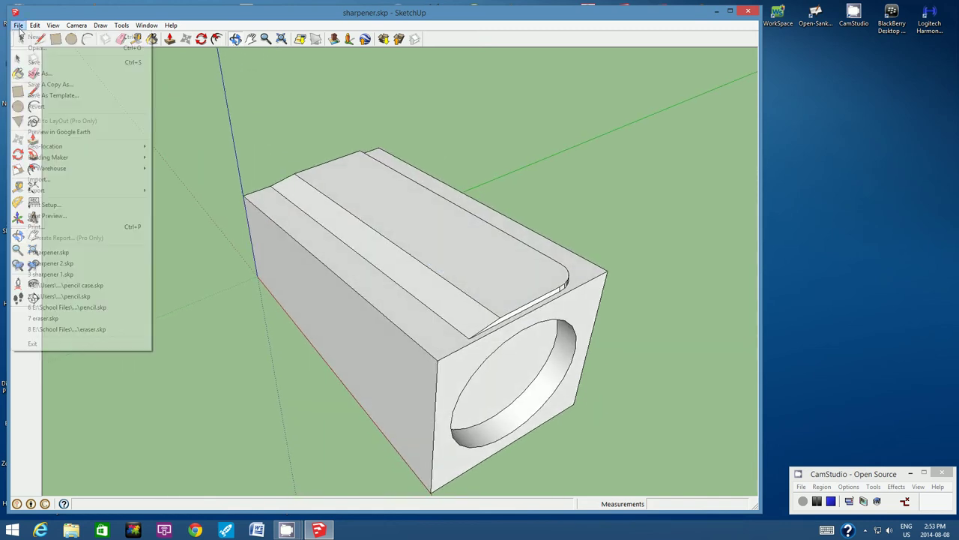
{"action": "left_click", "coordinate": [27, 64]}
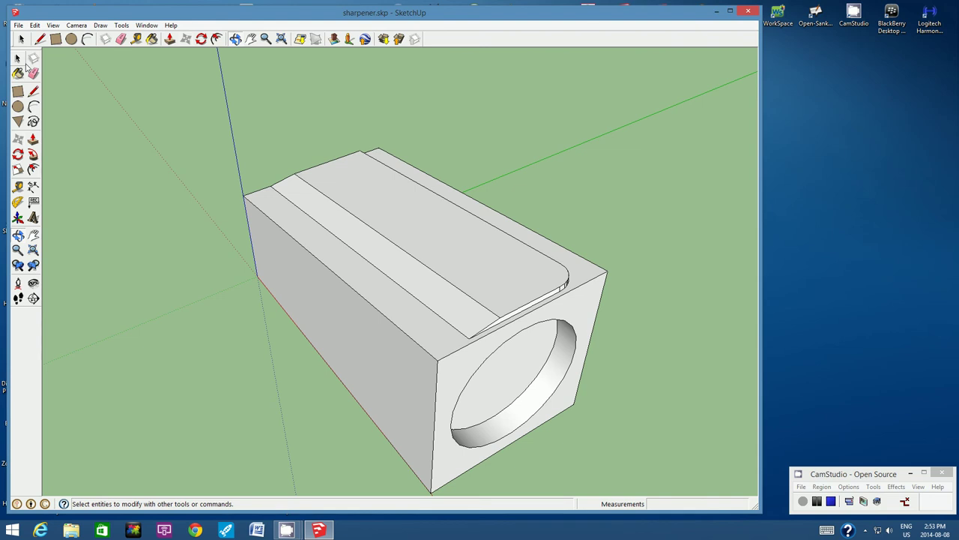
Step: Switch the camera to the standard top view
{"action": "left_click", "coordinate": [77, 27]}
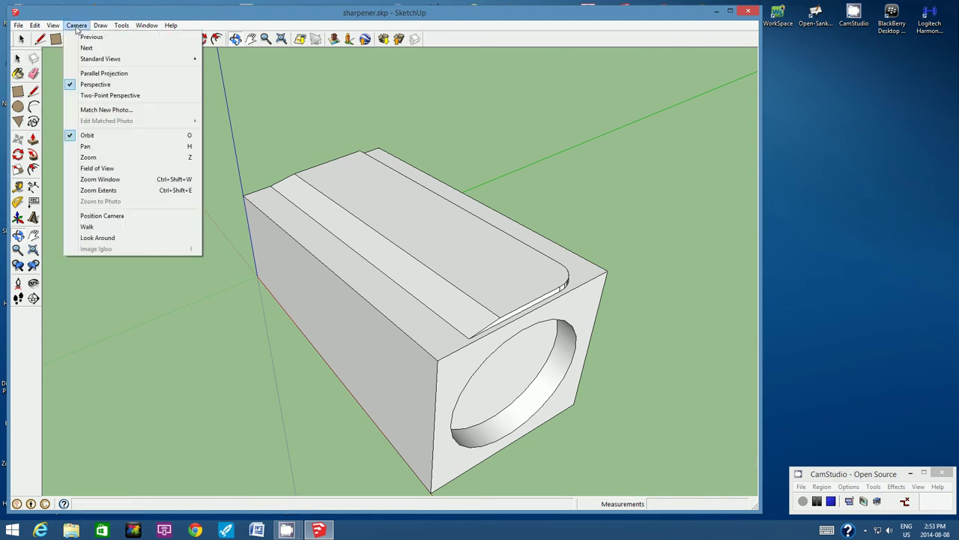
{"action": "mouse_move", "coordinate": [105, 59]}
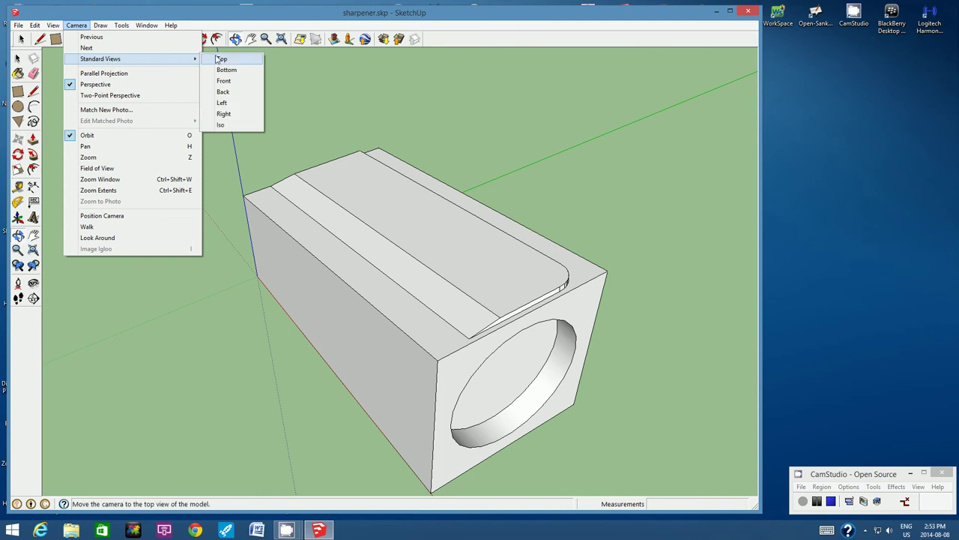
{"action": "left_click", "coordinate": [221, 58]}
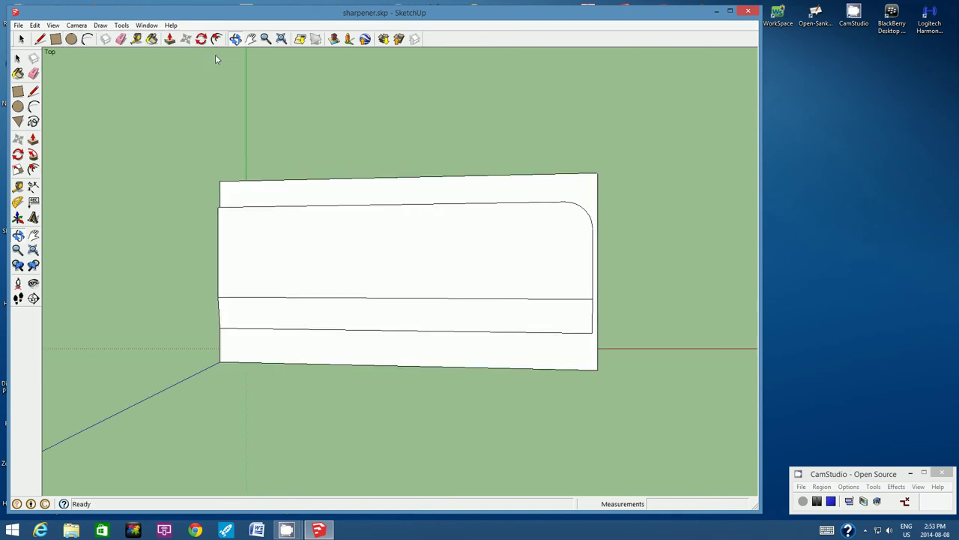
Step: Try a circle of 0.1 cm radius near the middle of the blade's flat top face and undo it
{"action": "left_click", "coordinate": [71, 40]}
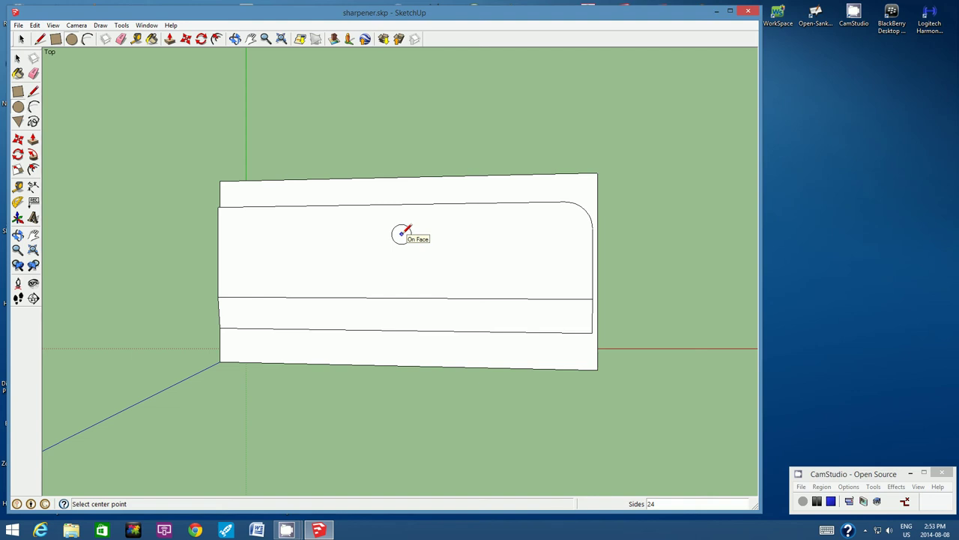
{"action": "key", "text": "super"}
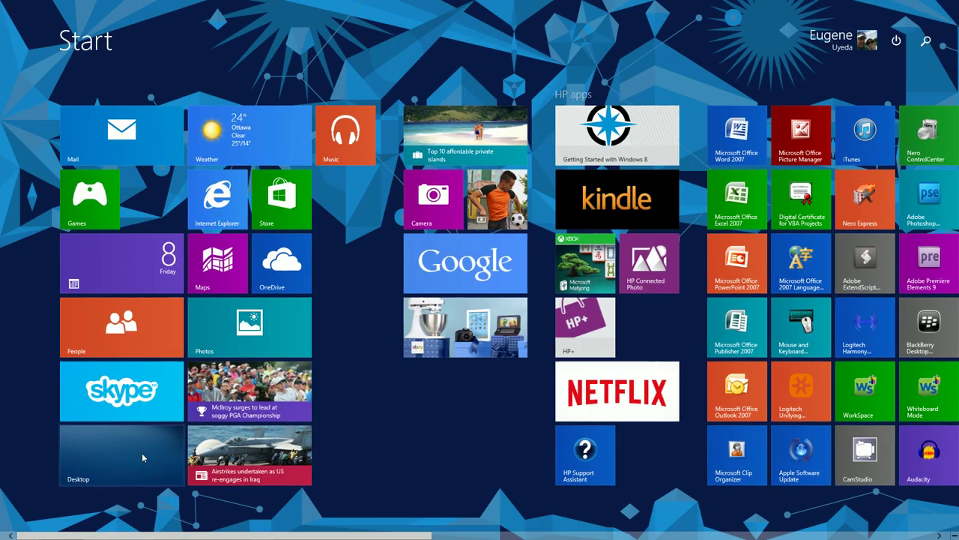
{"action": "key", "text": "super"}
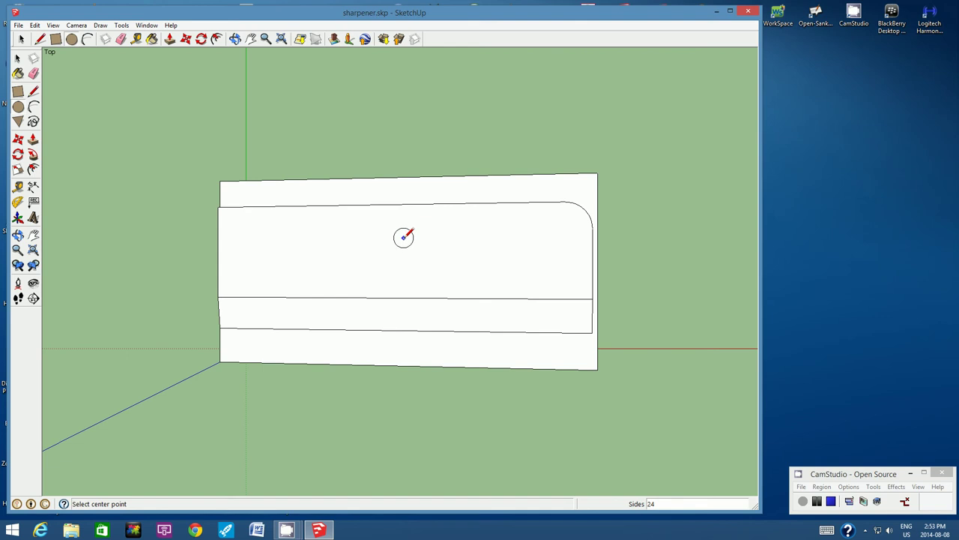
{"action": "left_click", "coordinate": [405, 236]}
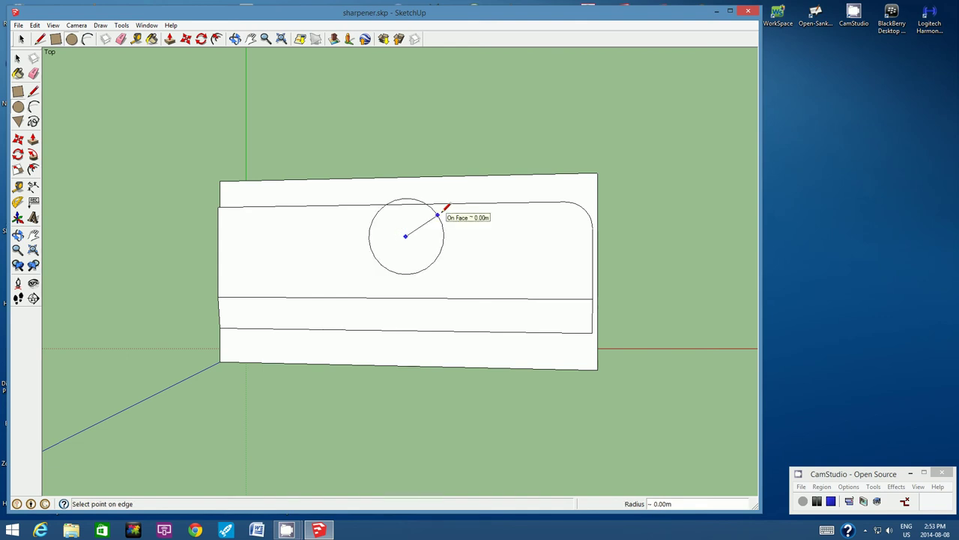
{"action": "type", "text": "0."}
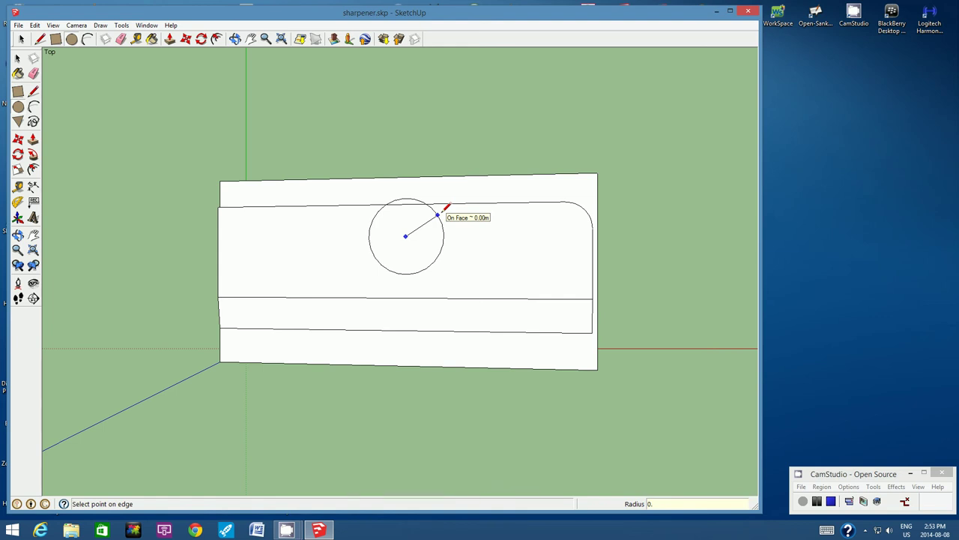
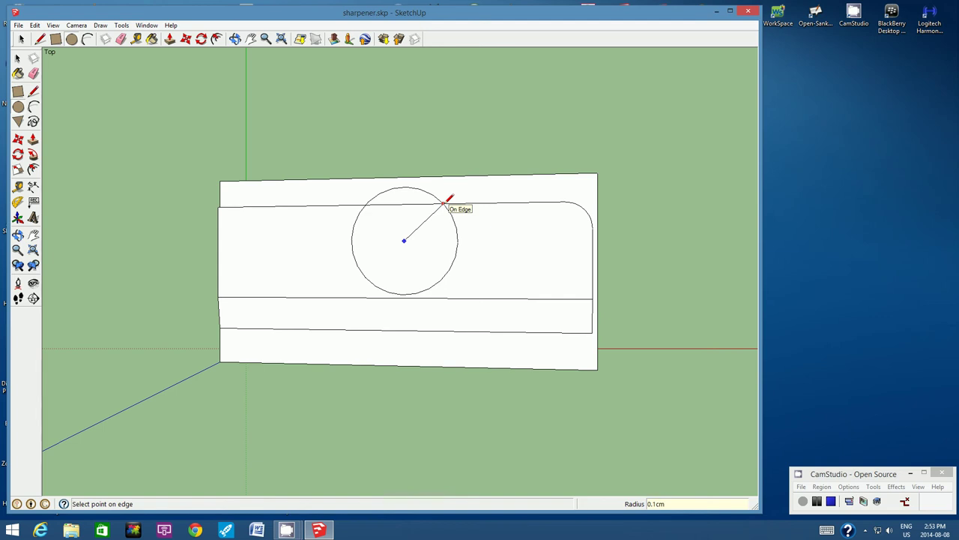
{"action": "key", "text": "Return"}
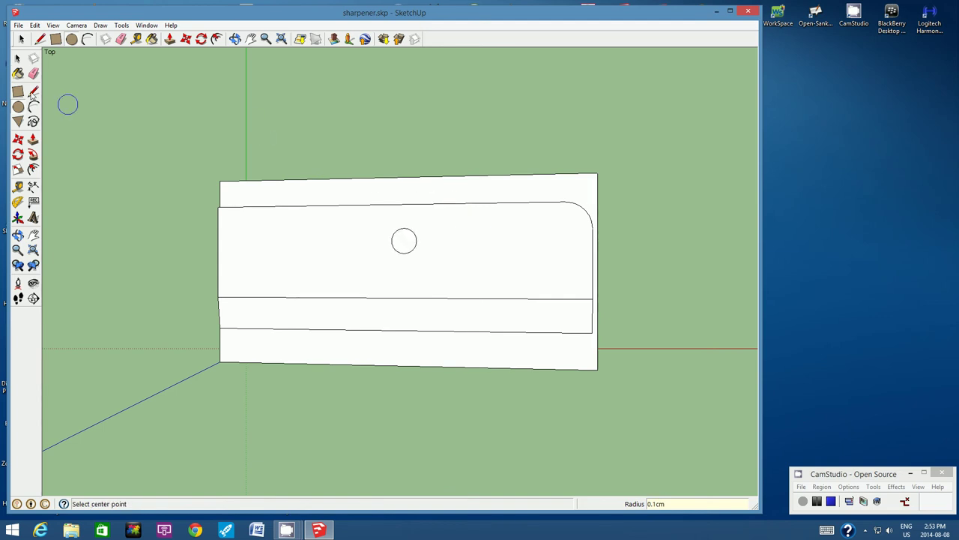
{"action": "left_click", "coordinate": [34, 24]}
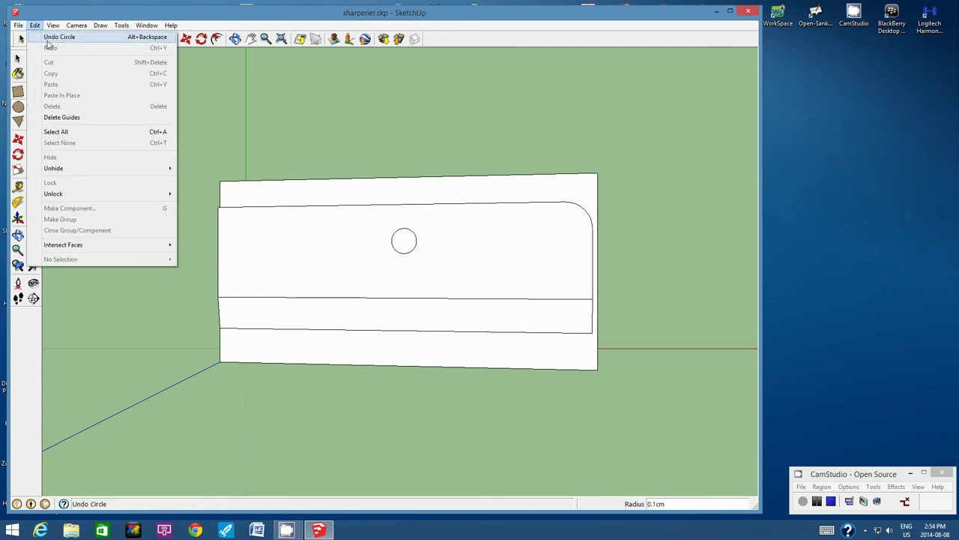
{"action": "mouse_move", "coordinate": [52, 26]}
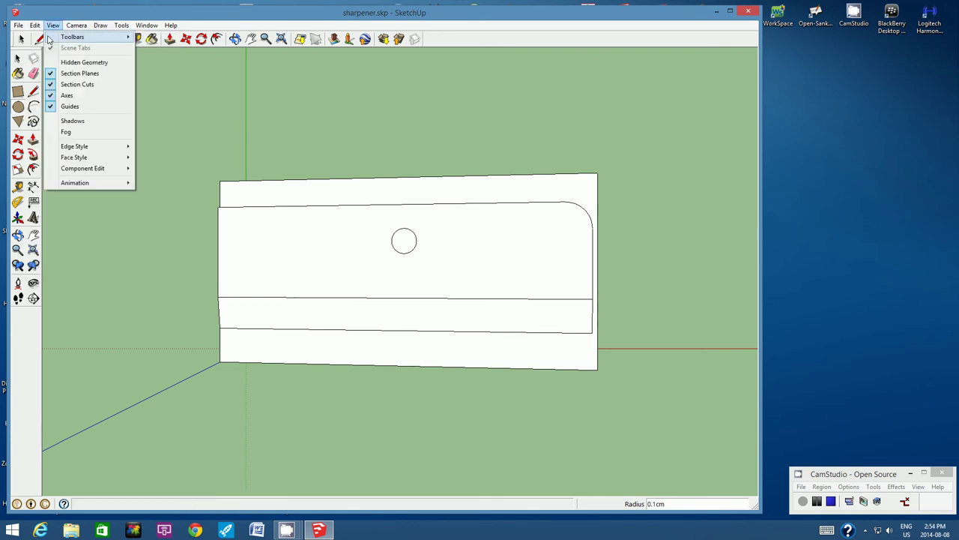
{"action": "left_click", "coordinate": [40, 38]}
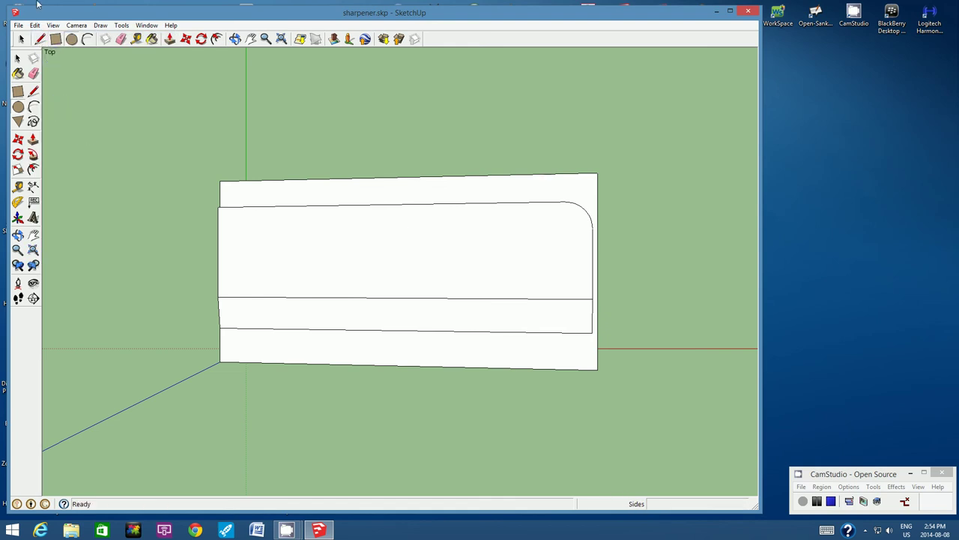
Step: Try a circle of 0.3 cm radius near the middle of the blade's flat top face and undo it
{"action": "left_click", "coordinate": [397, 239]}
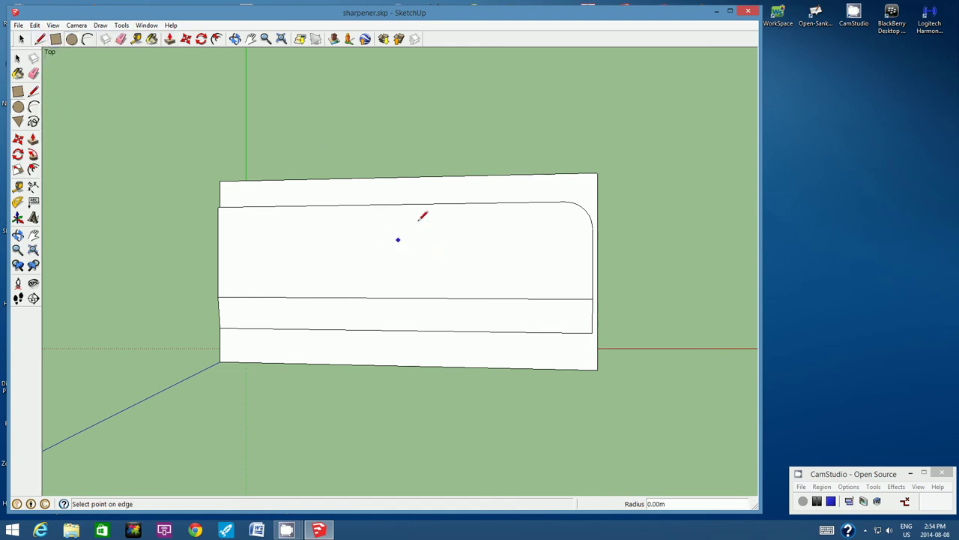
{"action": "type", "text": "0.3"}
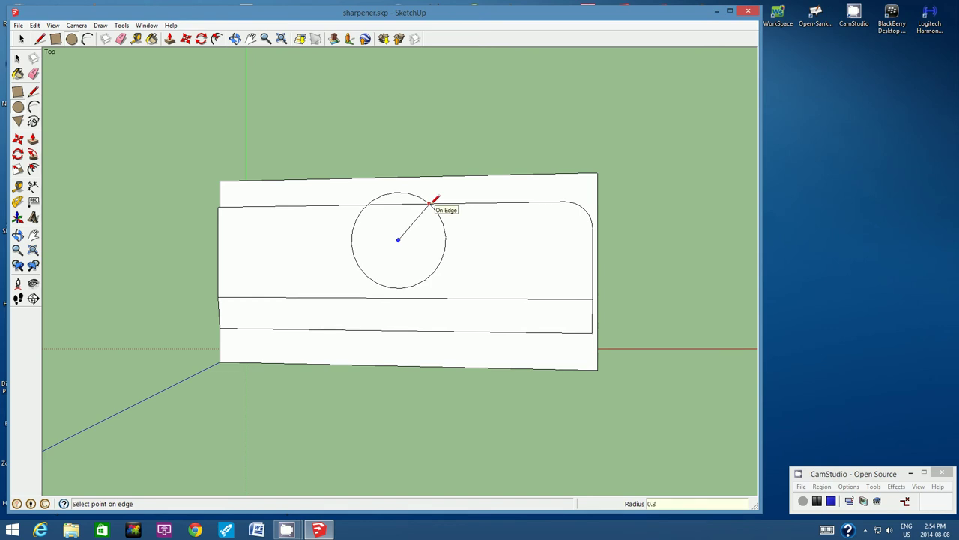
{"action": "key", "text": "Return"}
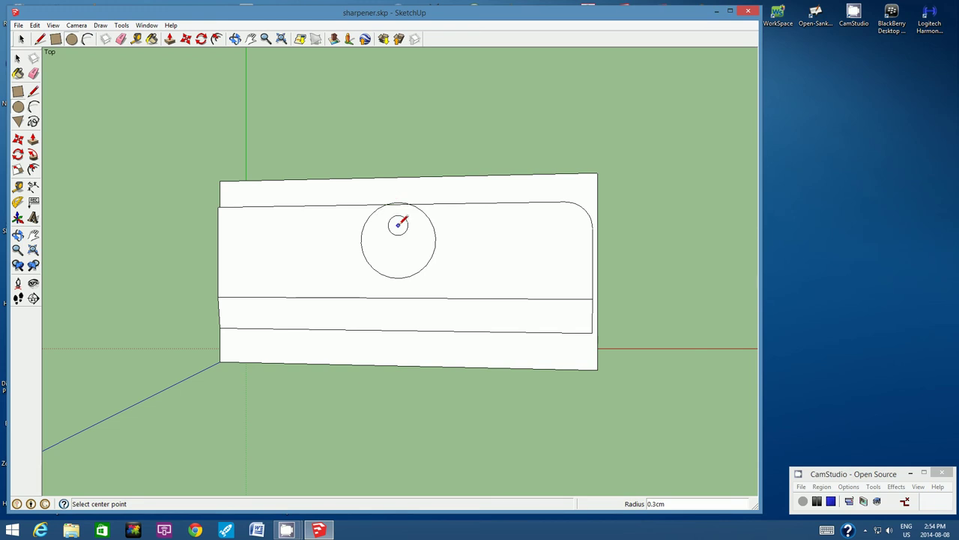
{"action": "left_click", "coordinate": [35, 26]}
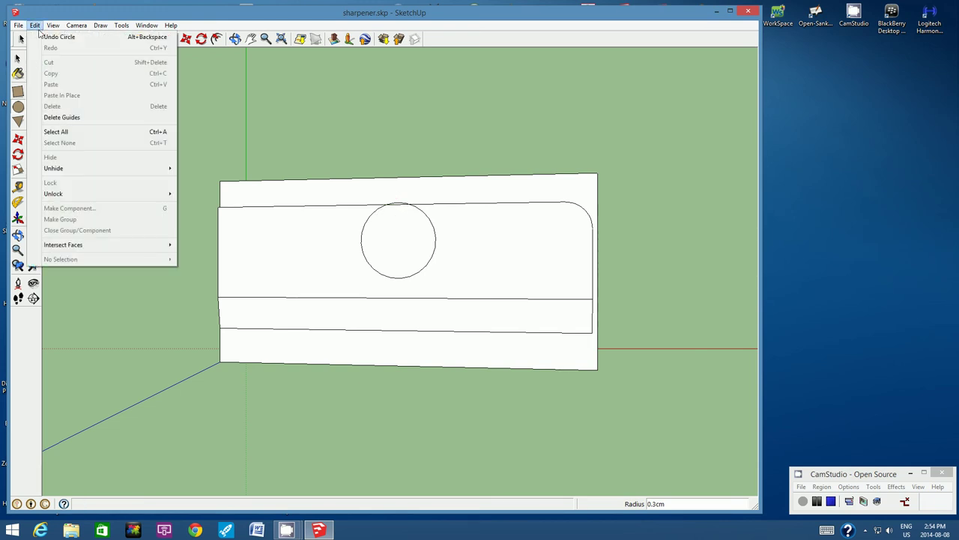
{"action": "left_click", "coordinate": [64, 36]}
Step: Draw a circle of 0.2 cm radius near the middle of the blade's flat top face
{"action": "left_click", "coordinate": [72, 39]}
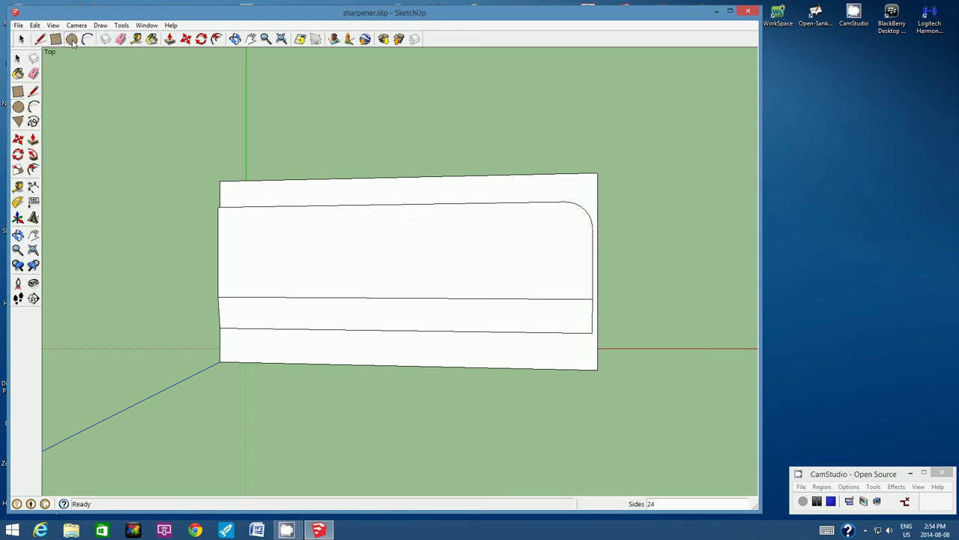
{"action": "left_click", "coordinate": [396, 239]}
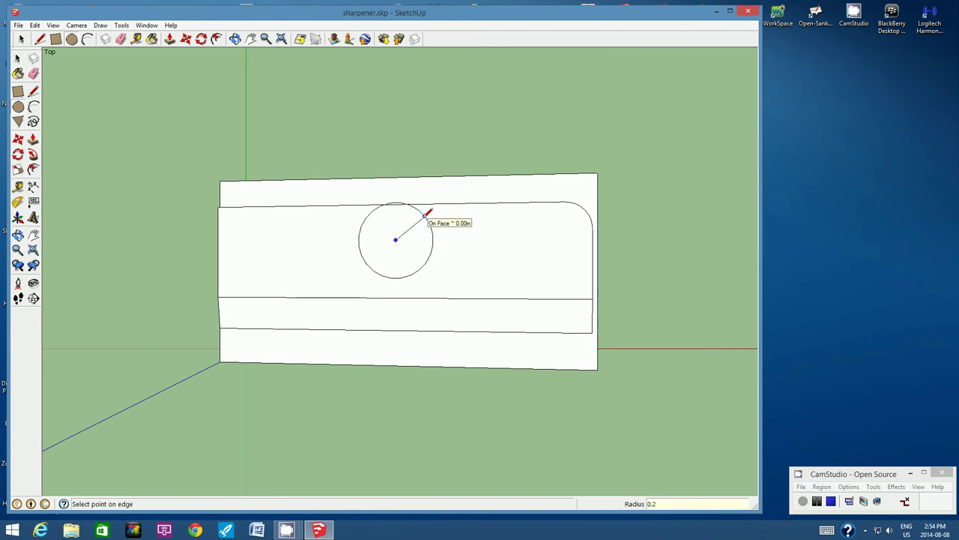
{"action": "key", "text": "Return"}
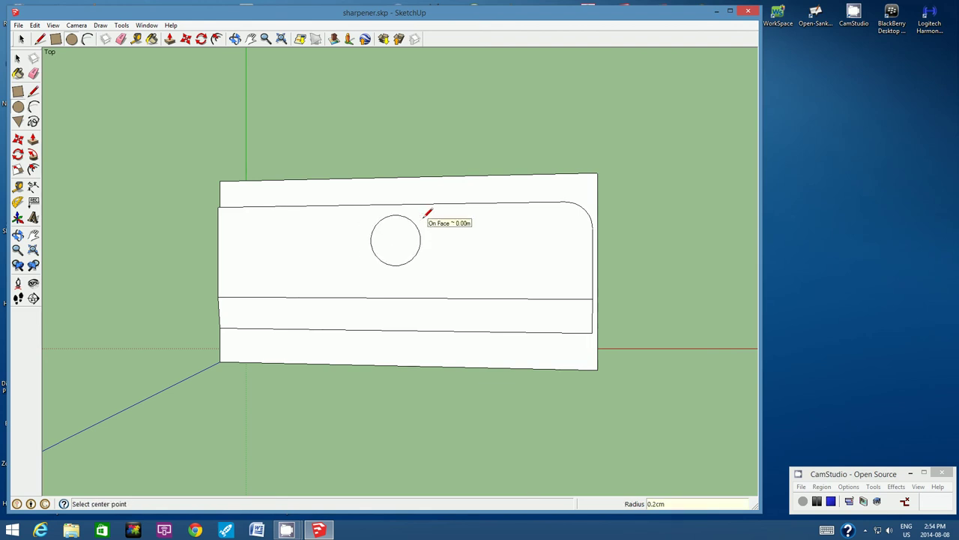
Step: Pull the circle on the blade up 0.3 mm to form a low, round screw head
{"action": "left_click", "coordinate": [235, 39]}
{"action": "left_click_drag", "start_coordinate": [437, 252], "coordinate": [465, 247]}
{"action": "left_click", "coordinate": [171, 40]}
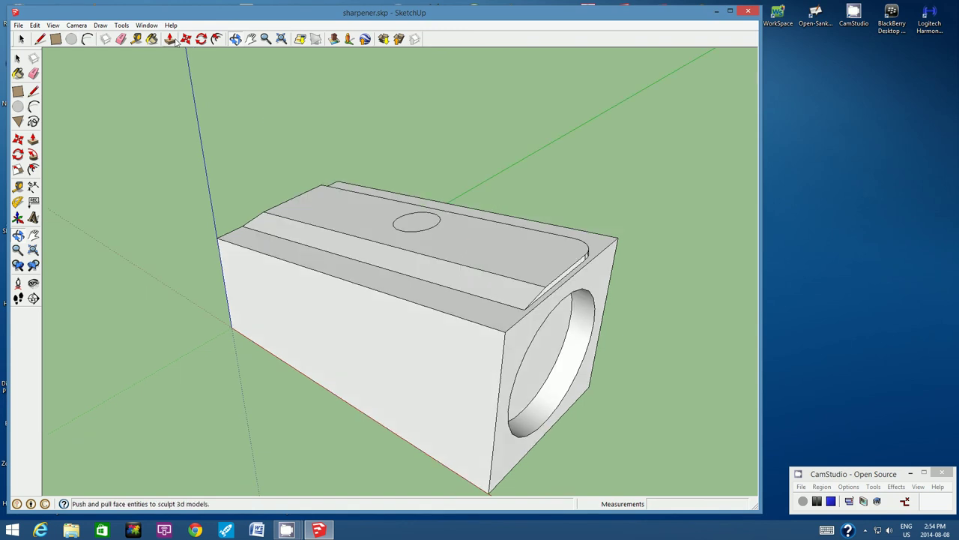
{"action": "left_click", "coordinate": [412, 220]}
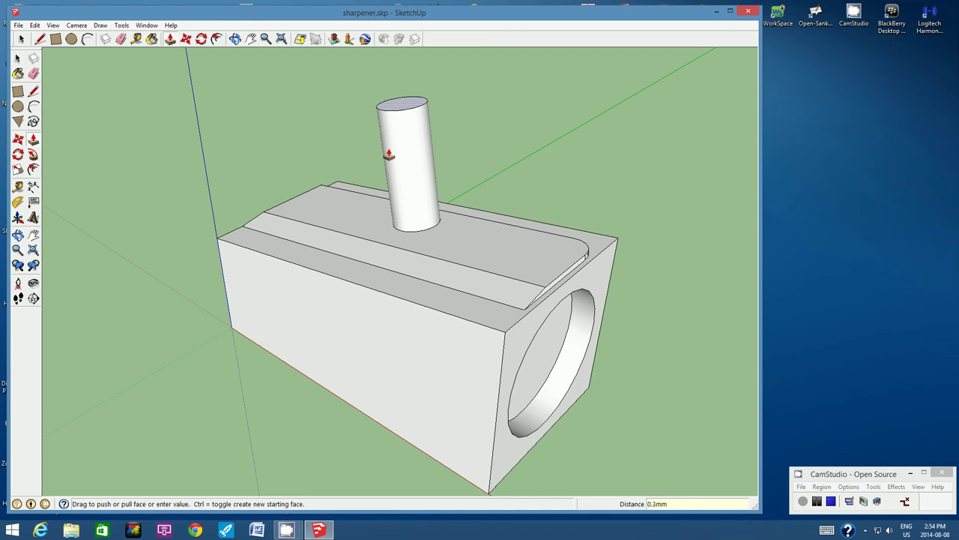
{"action": "key", "text": "Escape"}
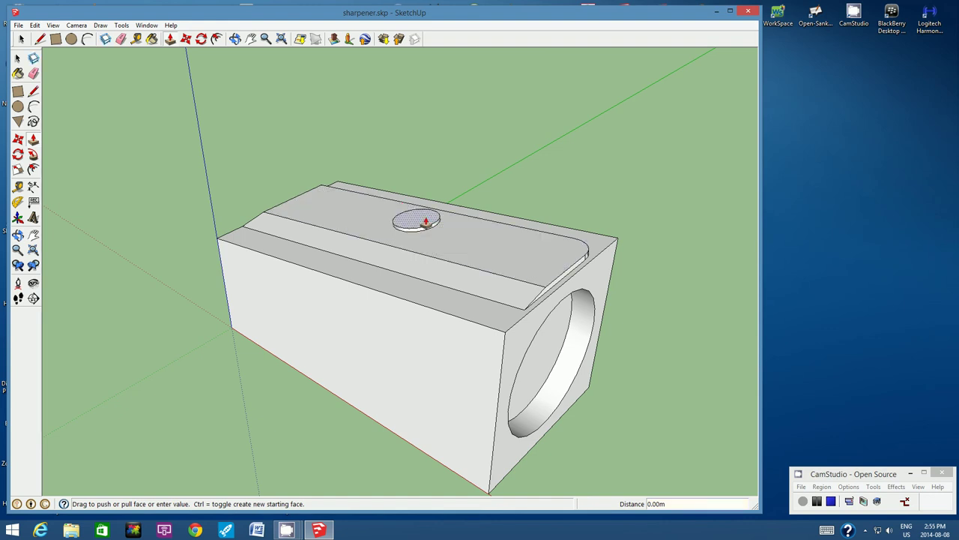
Step: Paint the body's long side by the bevelled edge, the large-opening end face and that opening's inner wall with blue Color_I06
{"action": "left_click", "coordinate": [234, 38]}
{"action": "left_click_drag", "start_coordinate": [408, 203], "coordinate": [573, 287]}
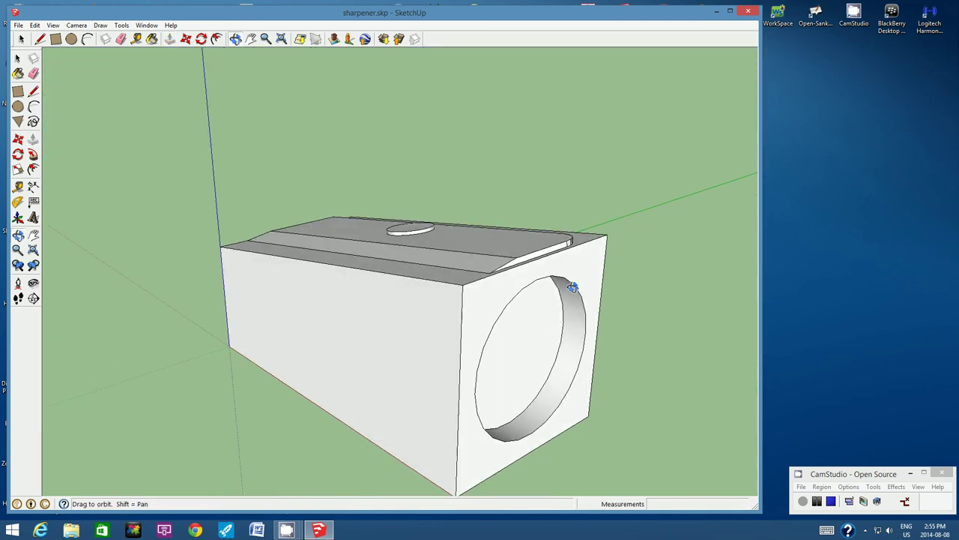
{"action": "left_click", "coordinate": [266, 38]}
{"action": "left_click_drag", "start_coordinate": [337, 289], "coordinate": [339, 293]}
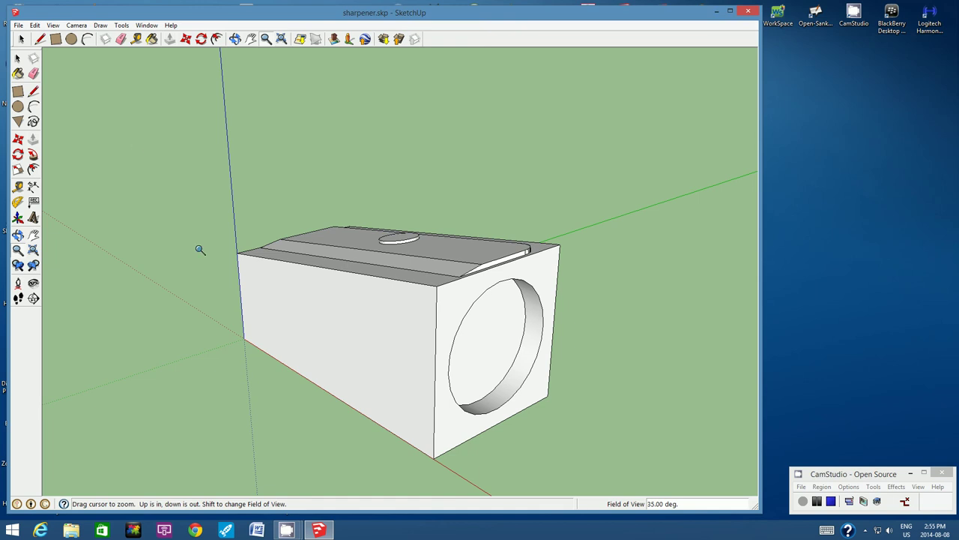
{"action": "left_click", "coordinate": [152, 39]}
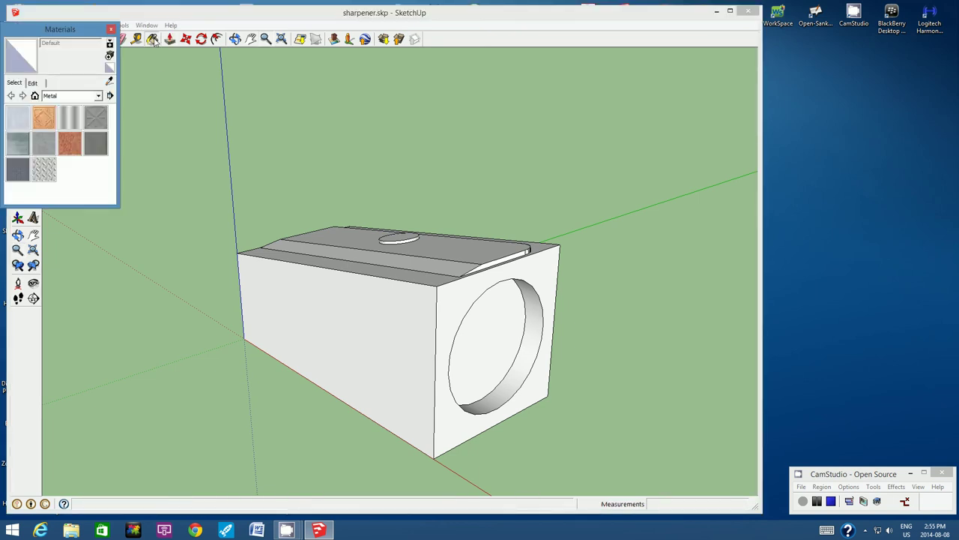
{"action": "left_click", "coordinate": [98, 97]}
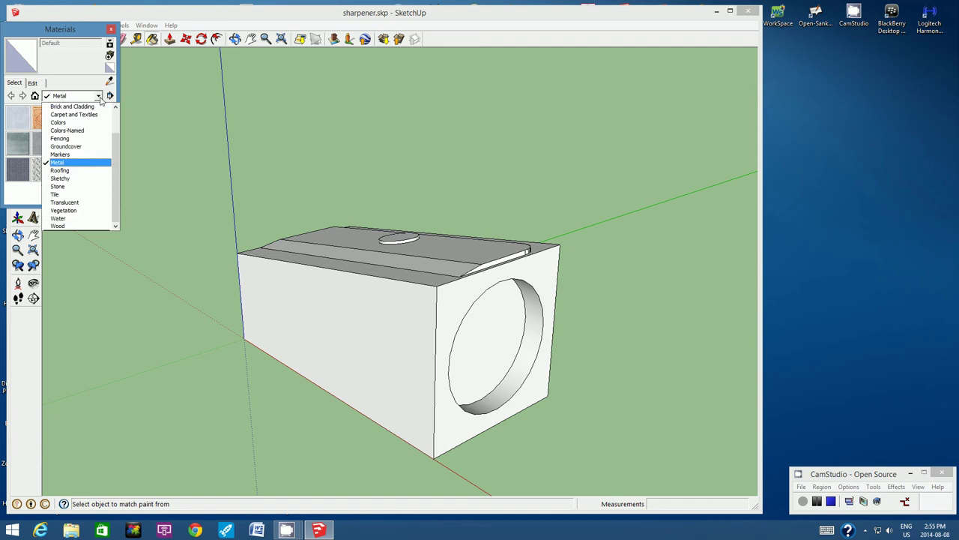
{"action": "left_click", "coordinate": [65, 123]}
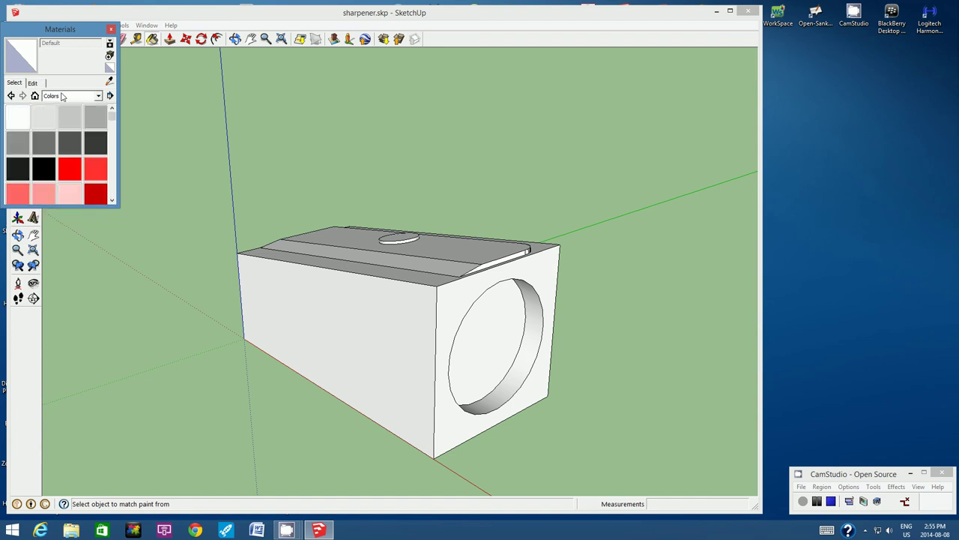
{"action": "left_click", "coordinate": [99, 96]}
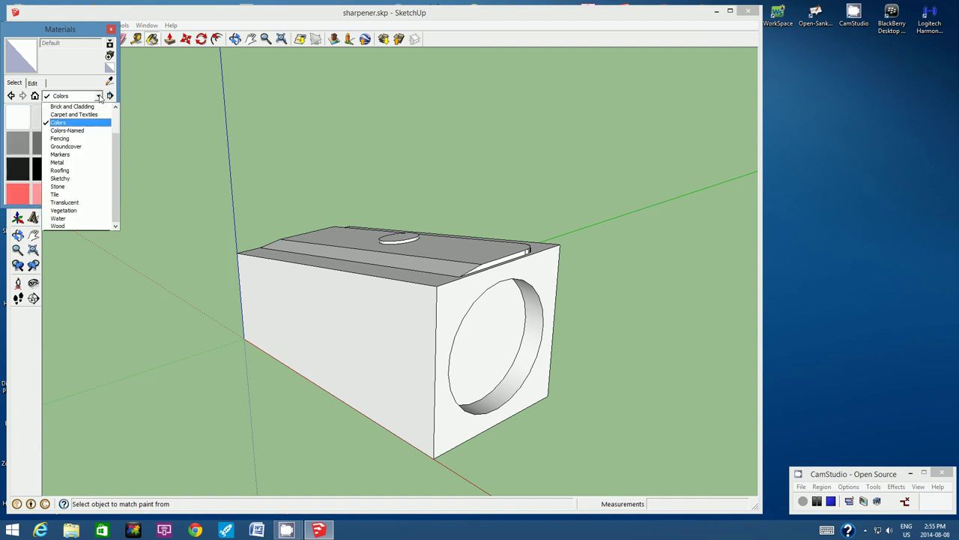
{"action": "left_click", "coordinate": [60, 124]}
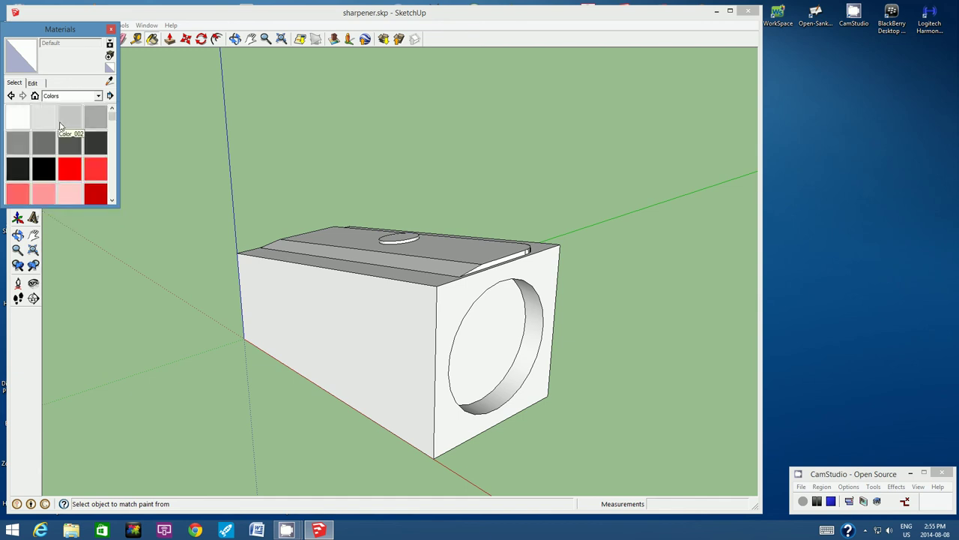
{"action": "left_click_drag", "start_coordinate": [112, 118], "coordinate": [112, 169]}
{"action": "left_click", "coordinate": [90, 156]}
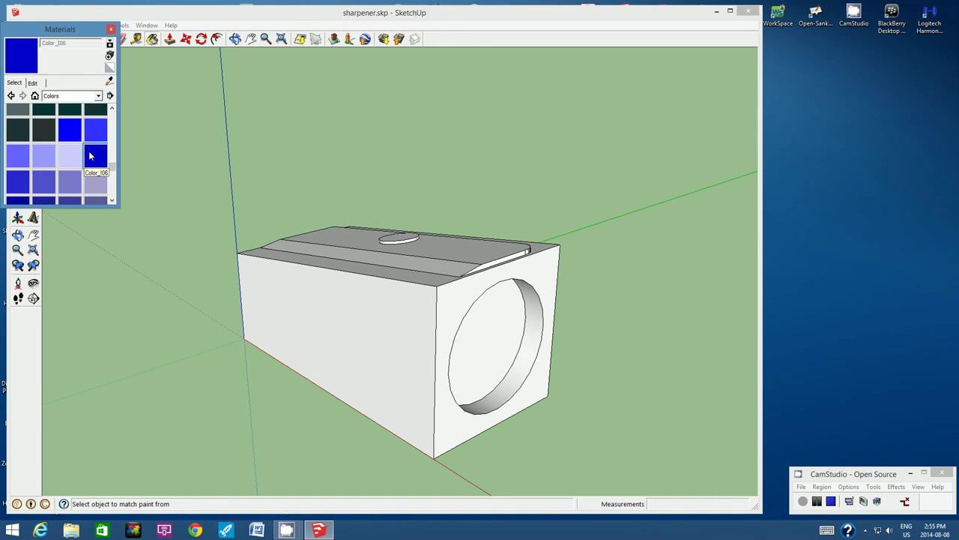
{"action": "left_click", "coordinate": [337, 323]}
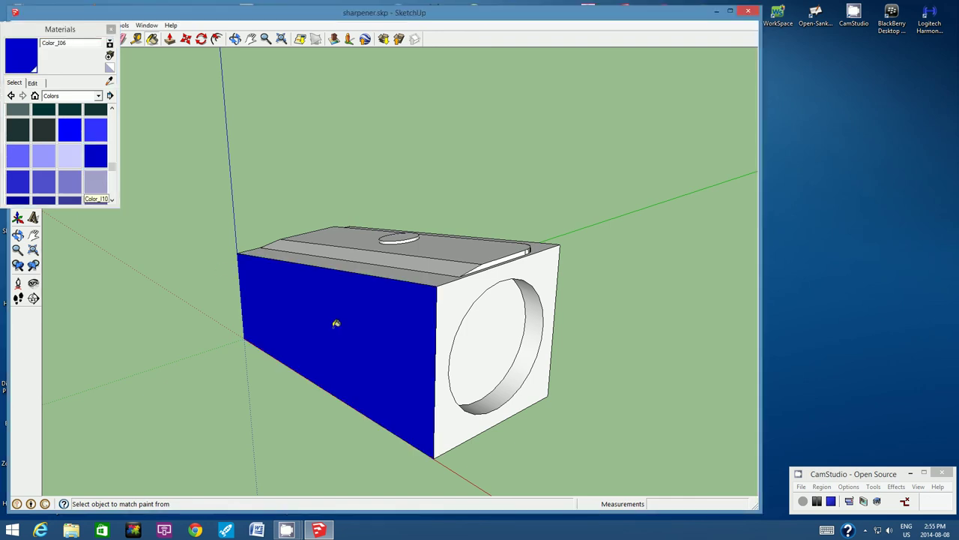
{"action": "left_click", "coordinate": [453, 299]}
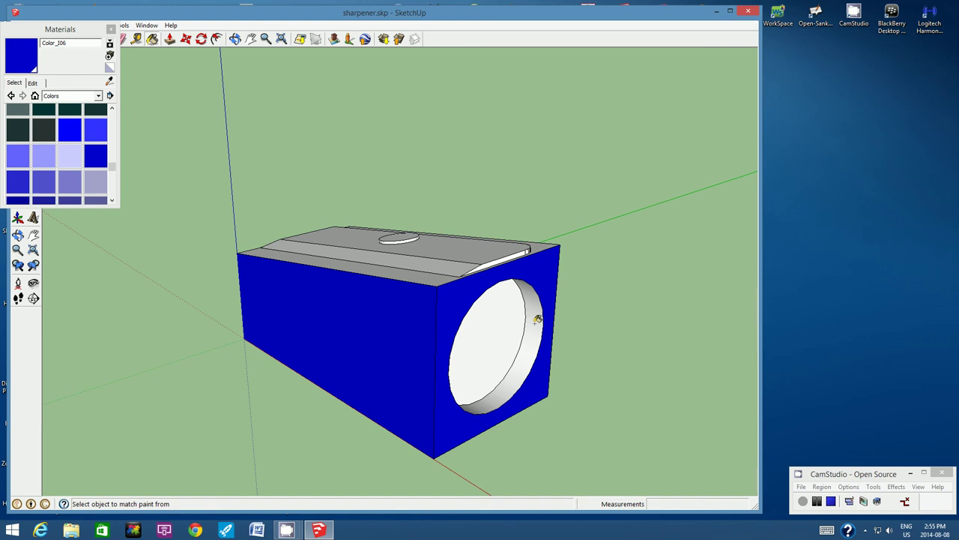
{"action": "left_click", "coordinate": [537, 319]}
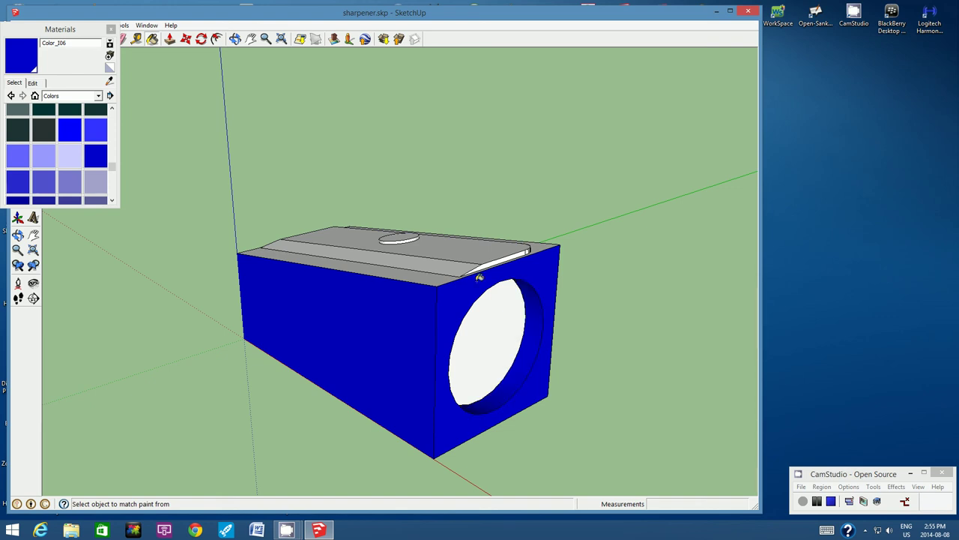
Step: Paint the underside and the remaining long side of the sharpener body with the same blue
{"action": "left_click", "coordinate": [235, 39]}
{"action": "left_click_drag", "start_coordinate": [607, 325], "coordinate": [258, 143]}
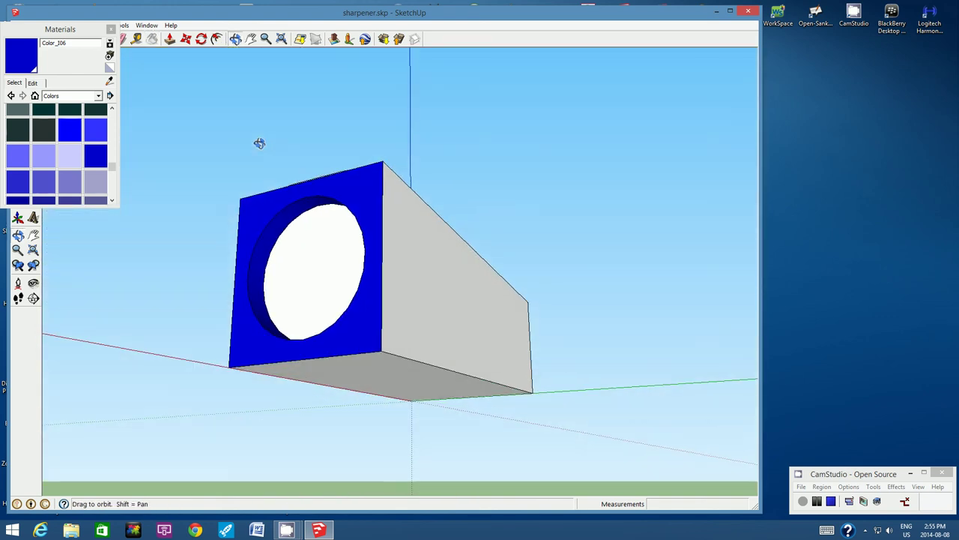
{"action": "left_click", "coordinate": [152, 39]}
{"action": "left_click", "coordinate": [387, 374]}
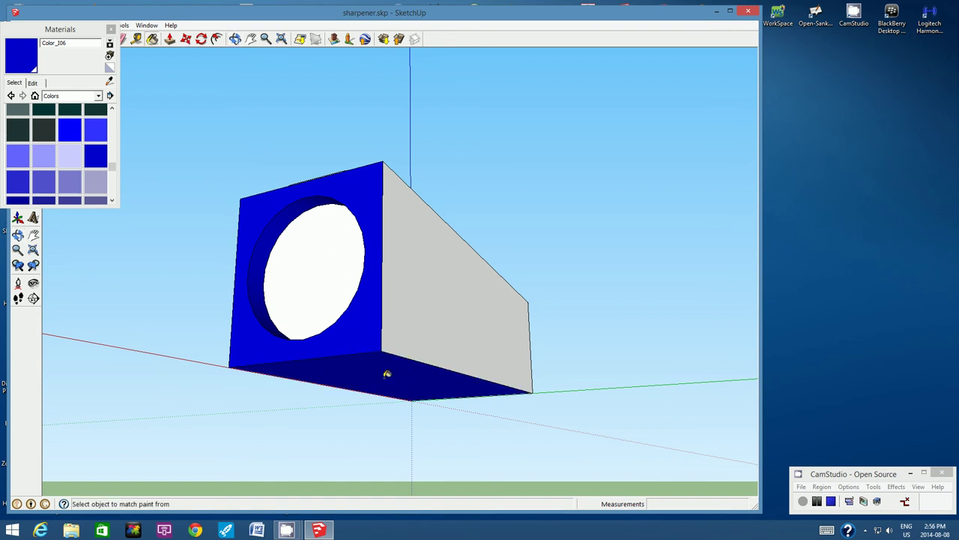
{"action": "left_click", "coordinate": [416, 293]}
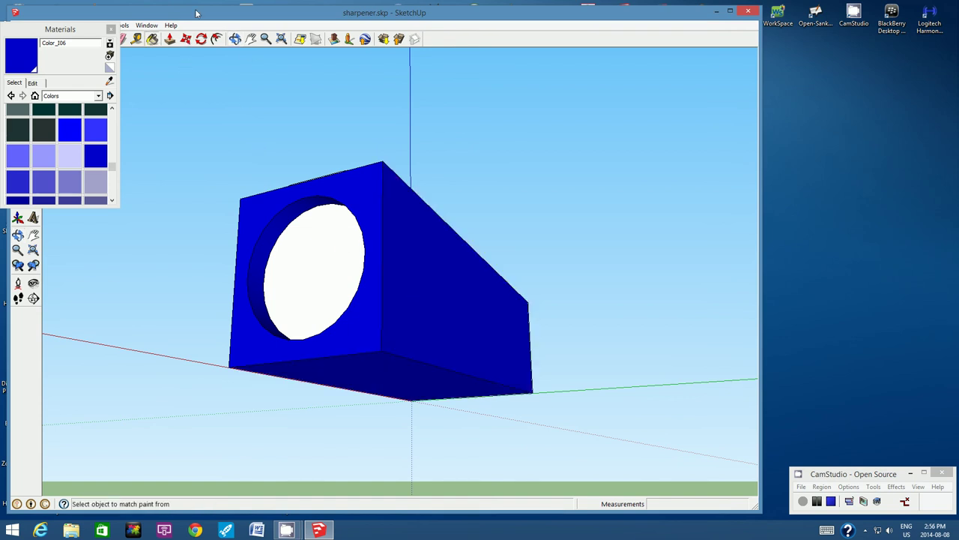
Step: Paint the body's top face around the blade and the small-opening end face with the same blue
{"action": "left_click", "coordinate": [235, 38]}
{"action": "mouse_move", "coordinate": [467, 194]}
{"action": "left_mouse_down"}
{"action": "mouse_move", "coordinate": [359, 286]}
{"action": "mouse_move", "coordinate": [517, 251]}
{"action": "mouse_move", "coordinate": [405, 359]}
{"action": "mouse_move", "coordinate": [587, 293]}
{"action": "mouse_move", "coordinate": [496, 354]}
{"action": "mouse_move", "coordinate": [407, 353]}
{"action": "mouse_move", "coordinate": [379, 327]}
{"action": "left_mouse_up"}
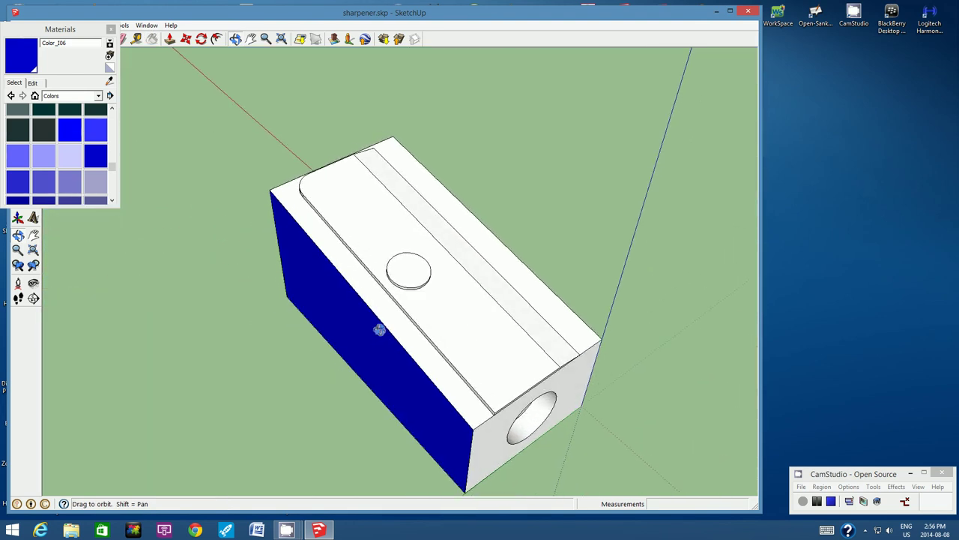
{"action": "left_click", "coordinate": [152, 38]}
{"action": "key", "text": "alt"}
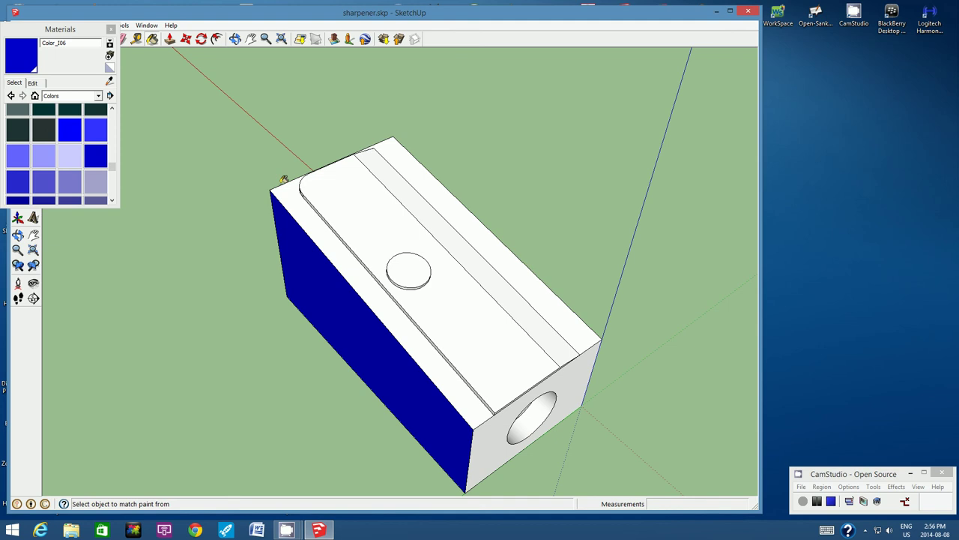
{"action": "left_click", "coordinate": [308, 214]}
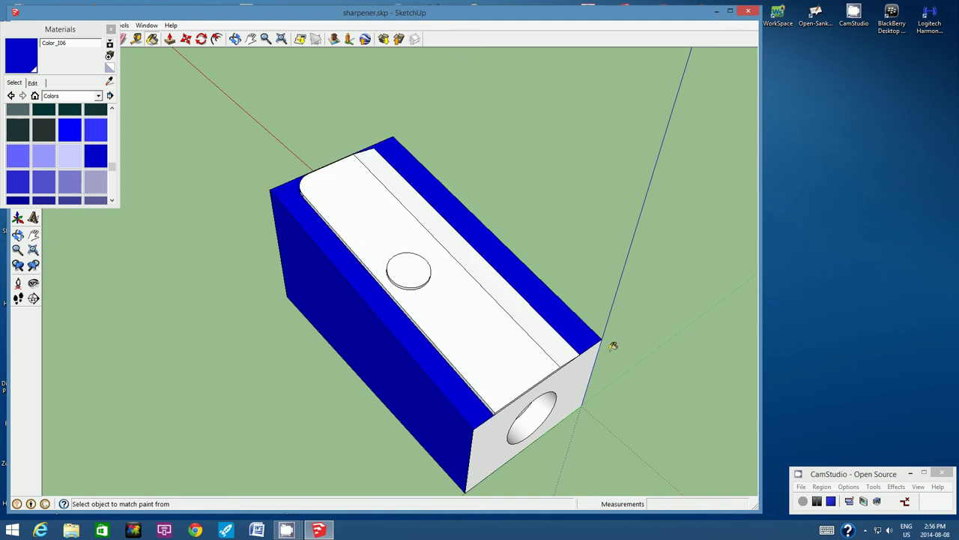
{"action": "left_click", "coordinate": [577, 387]}
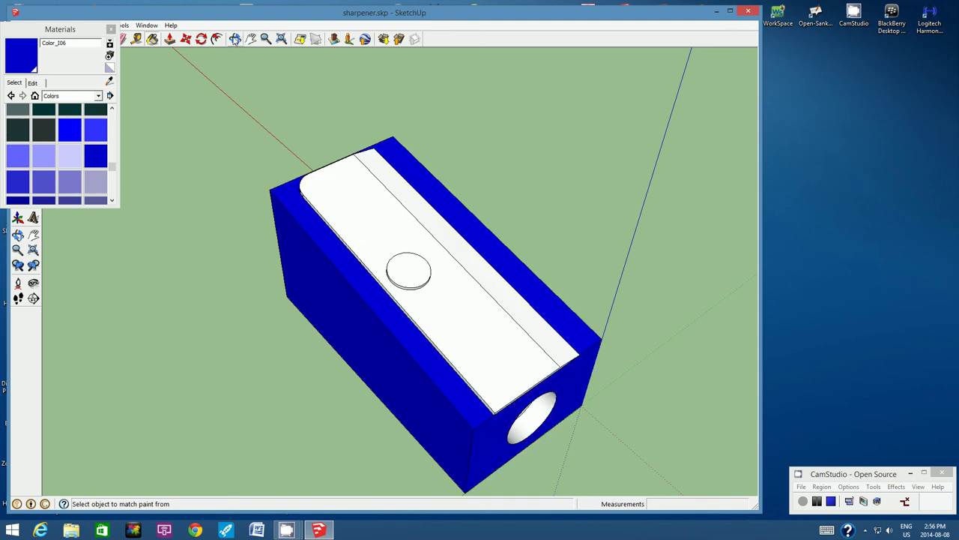
Step: Paint the inner wall of the small round opening with the same blue
{"action": "left_click", "coordinate": [235, 38]}
{"action": "left_click_drag", "start_coordinate": [438, 273], "coordinate": [524, 210]}
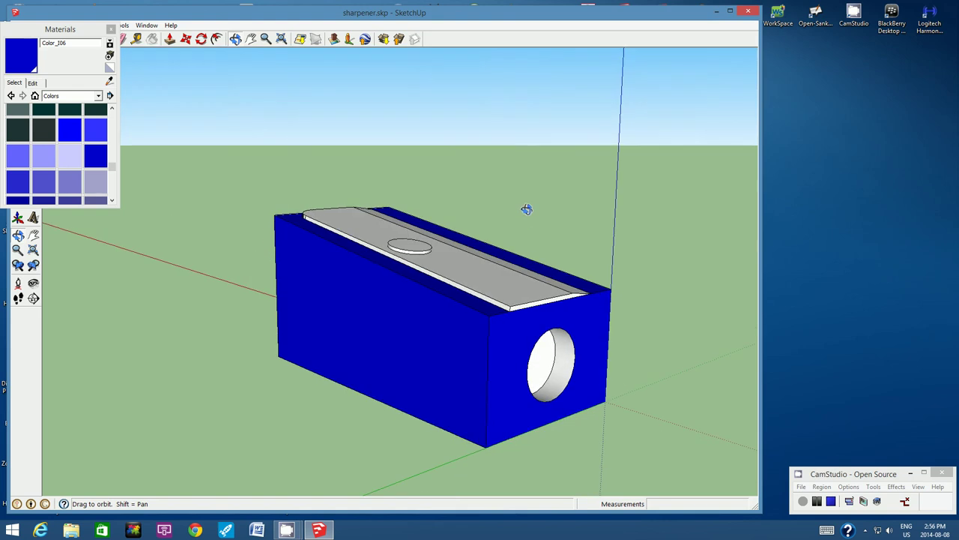
{"action": "left_click", "coordinate": [153, 38]}
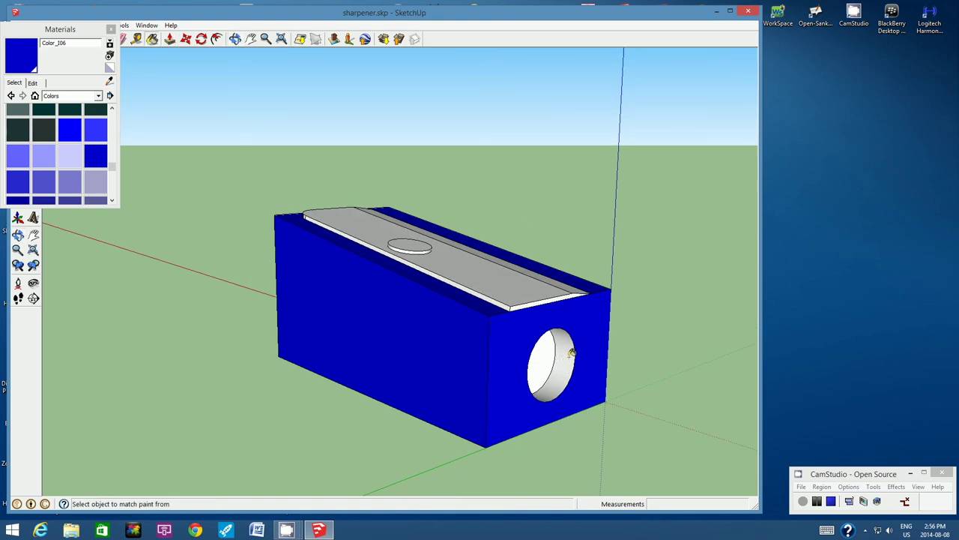
{"action": "left_click", "coordinate": [568, 361]}
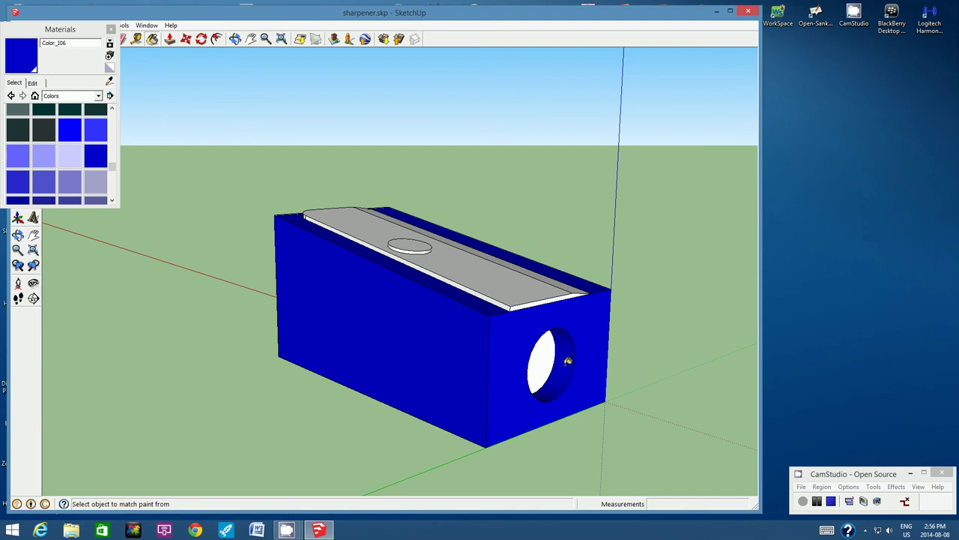
Step: Paint the recessed round face inside the small opening with black Color_009
{"action": "left_click", "coordinate": [236, 38]}
{"action": "left_click_drag", "start_coordinate": [450, 255], "coordinate": [112, 116]}
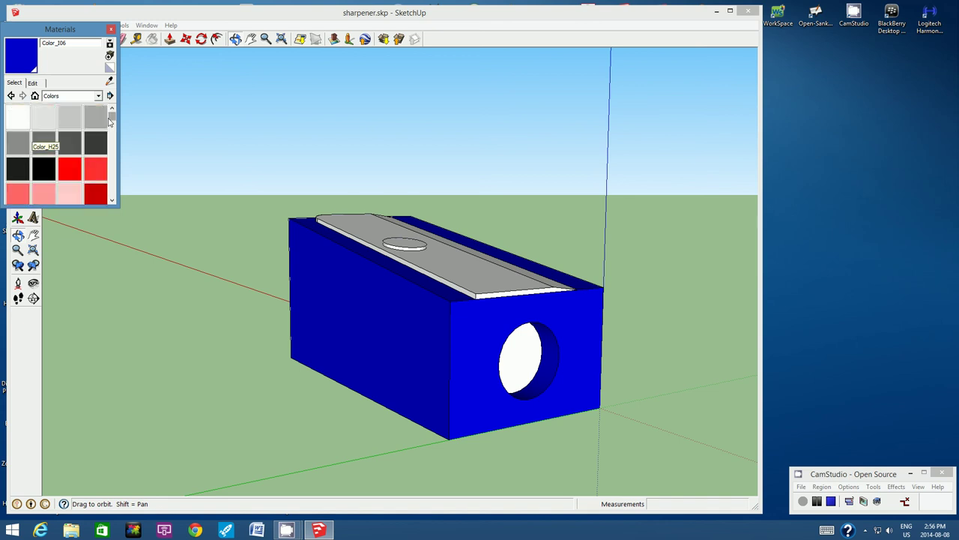
{"action": "left_click", "coordinate": [39, 170]}
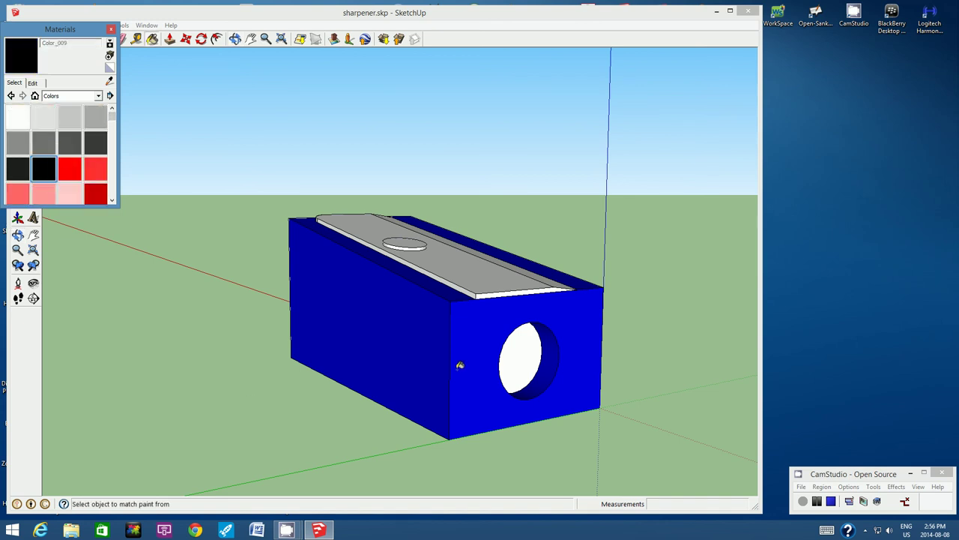
{"action": "left_click", "coordinate": [523, 351]}
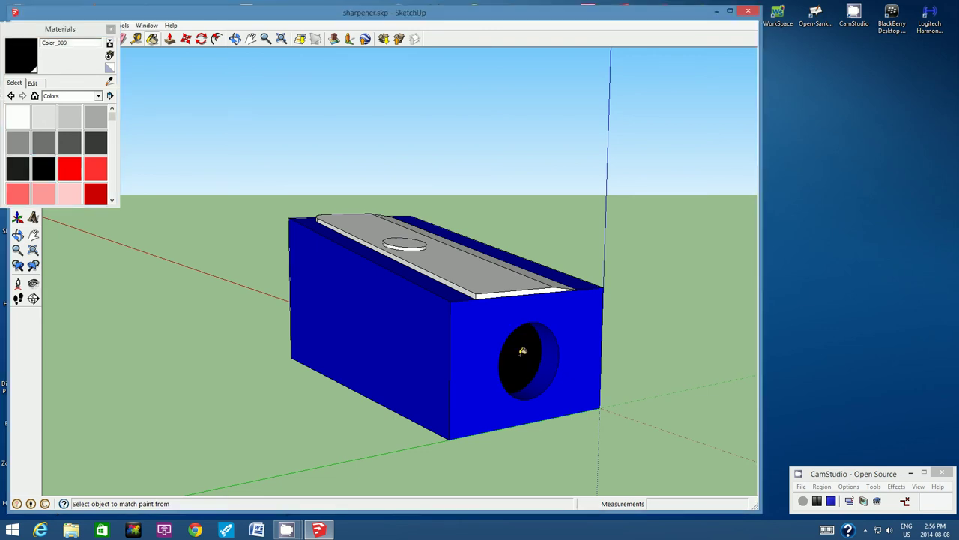
Step: Paint the recessed round face inside the large opening on the opposite end with the same black
{"action": "left_click", "coordinate": [235, 39]}
{"action": "mouse_move", "coordinate": [450, 282]}
{"action": "left_mouse_down"}
{"action": "mouse_move", "coordinate": [289, 289]}
{"action": "mouse_move", "coordinate": [350, 308]}
{"action": "mouse_move", "coordinate": [488, 312]}
{"action": "mouse_move", "coordinate": [462, 306]}
{"action": "mouse_move", "coordinate": [539, 290]}
{"action": "mouse_move", "coordinate": [479, 285]}
{"action": "left_mouse_up"}
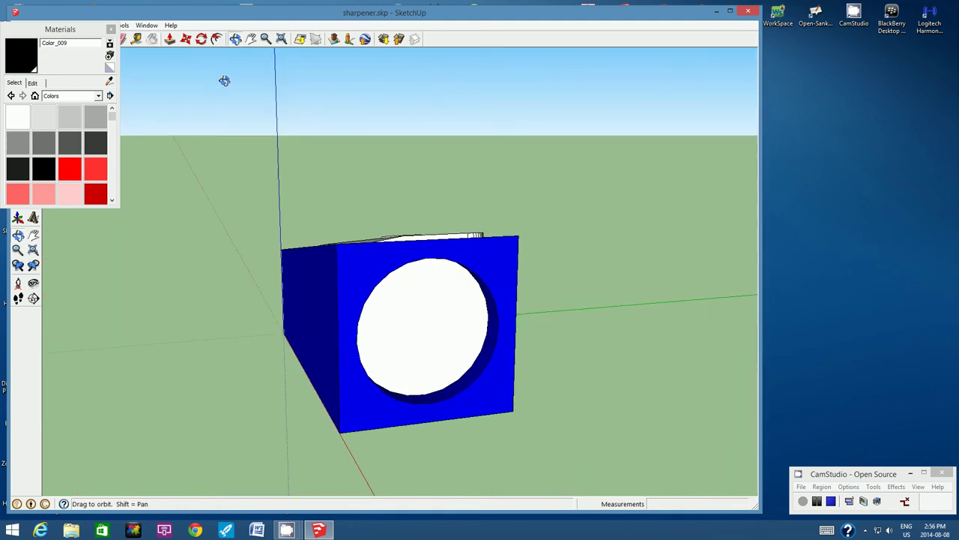
{"action": "left_click", "coordinate": [151, 38]}
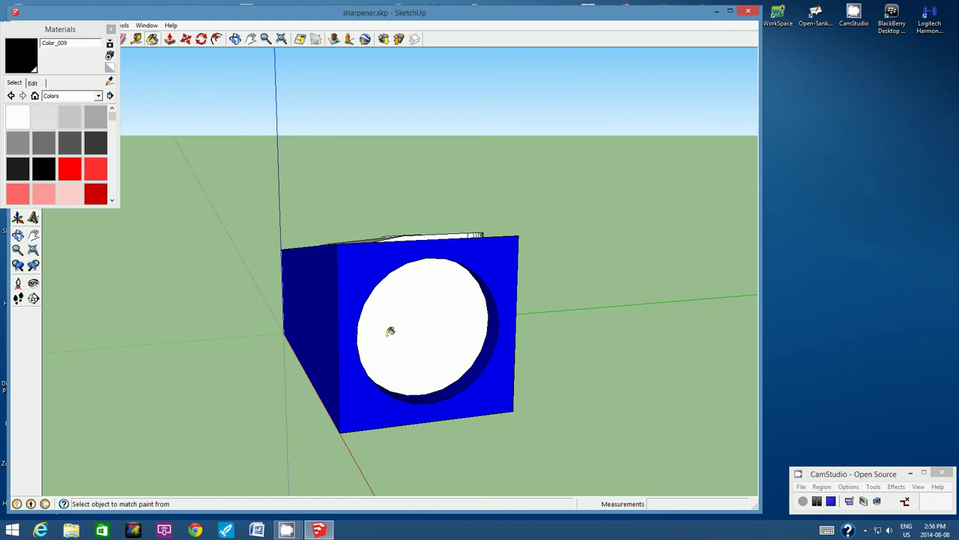
{"action": "left_click", "coordinate": [424, 319]}
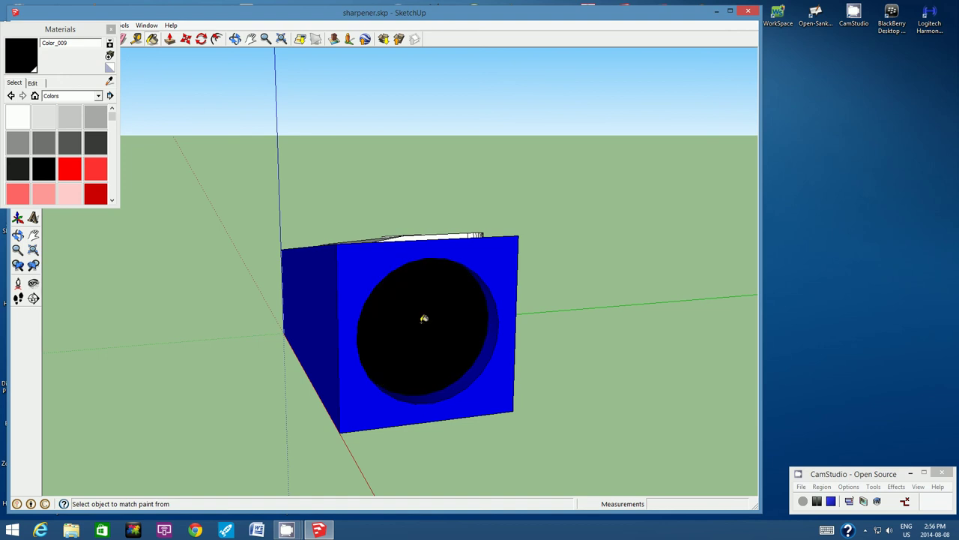
Step: Paint both top faces of the blade and the top of the screw head with Metal_Steel_Textured_White
{"action": "left_click", "coordinate": [233, 44]}
{"action": "left_click_drag", "start_coordinate": [332, 191], "coordinate": [357, 253]}
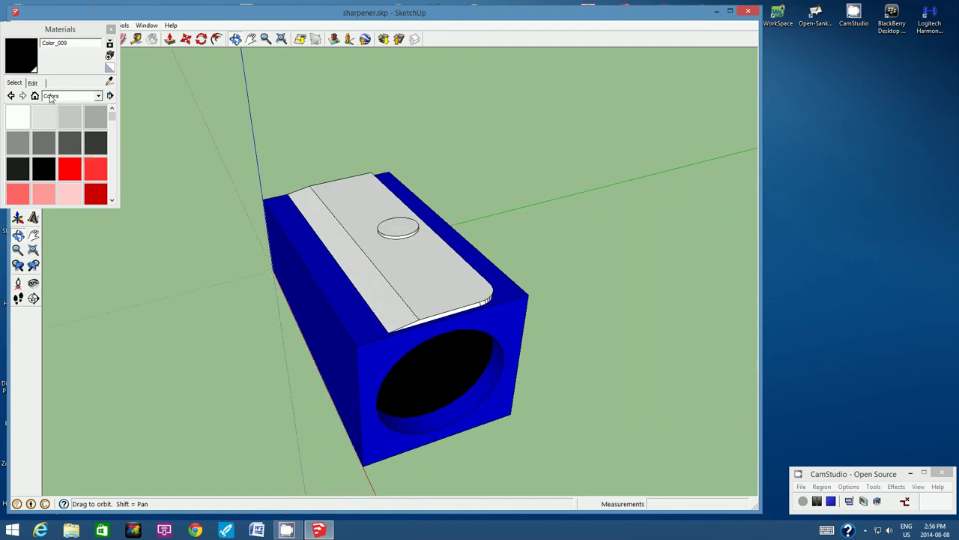
{"action": "left_click", "coordinate": [97, 97]}
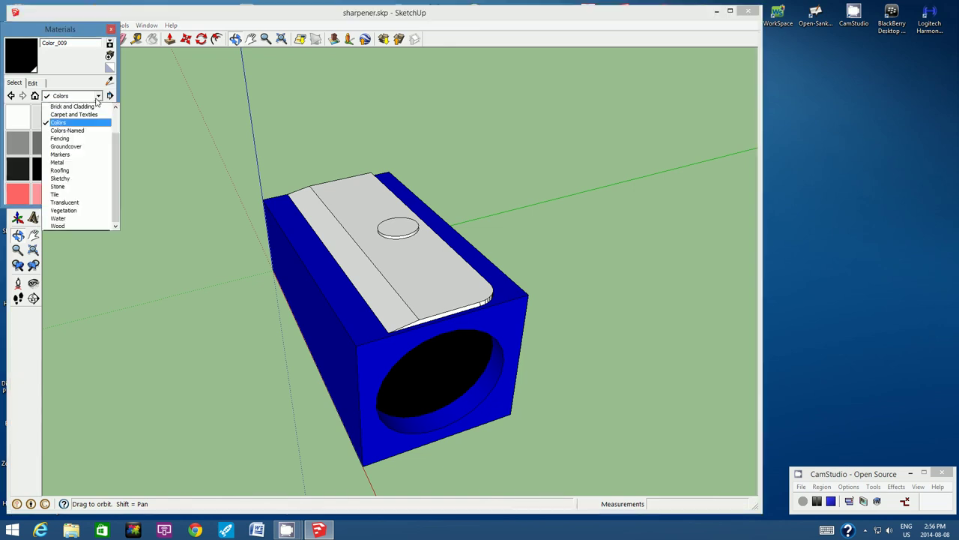
{"action": "left_click", "coordinate": [58, 162]}
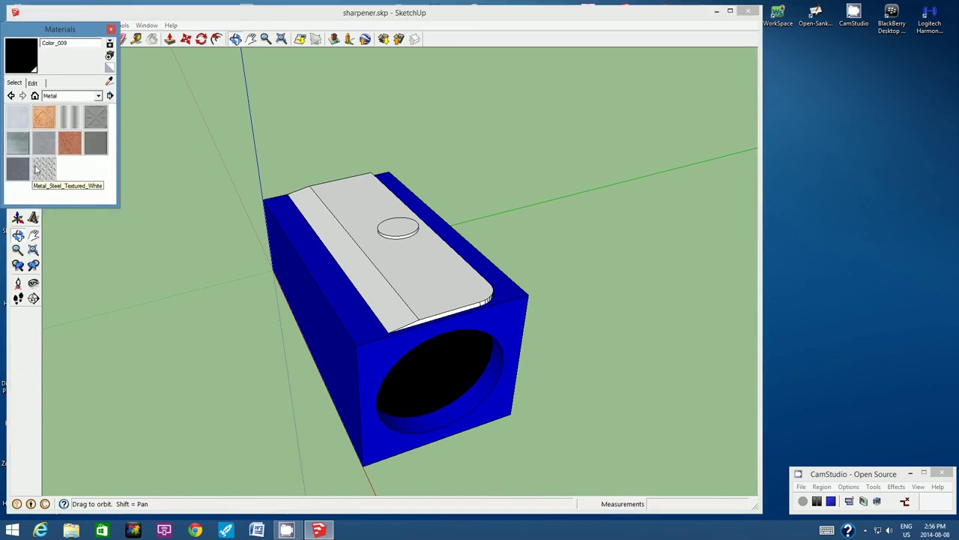
{"action": "left_click", "coordinate": [42, 171]}
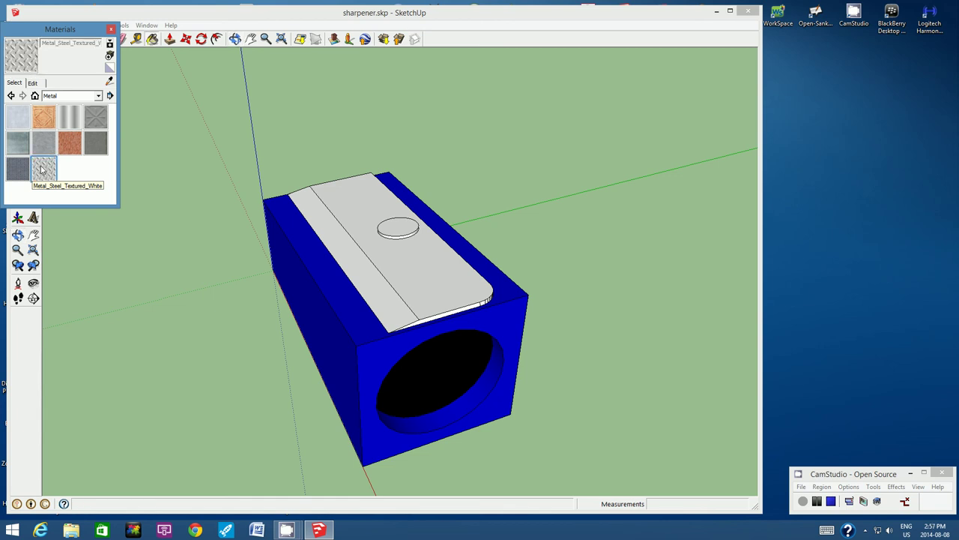
{"action": "left_click", "coordinate": [336, 239]}
{"action": "left_click", "coordinate": [354, 207]}
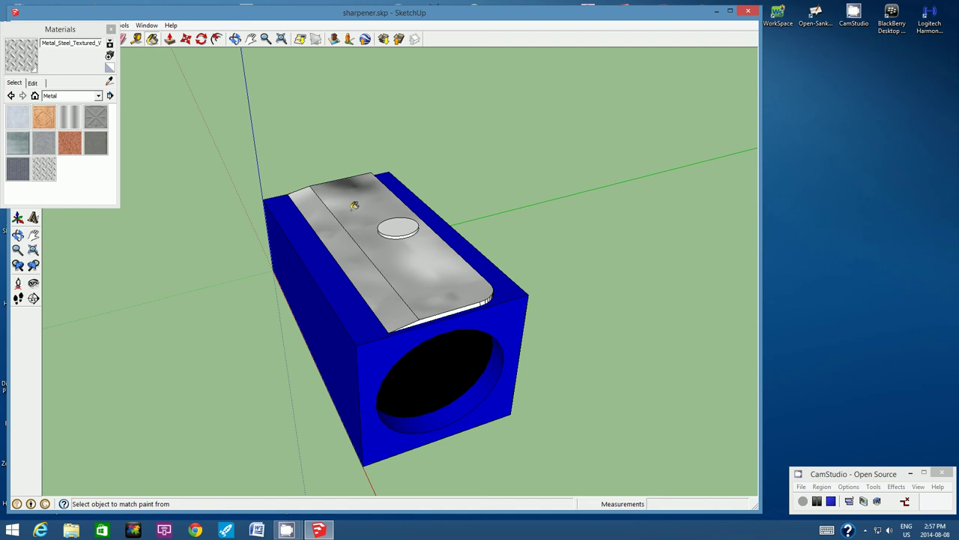
{"action": "left_click", "coordinate": [405, 223]}
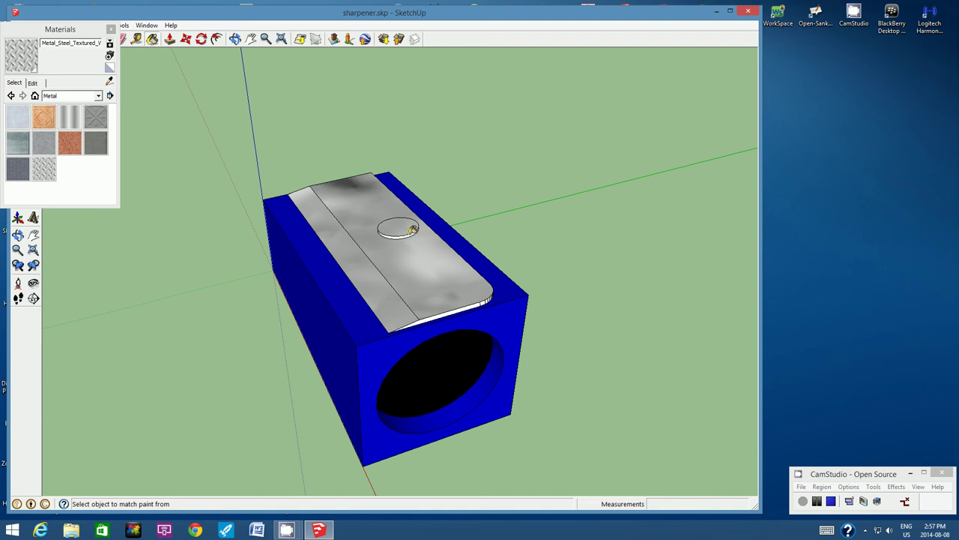
Step: Paint the thin side wall of the round screw head with the same textured white steel
{"action": "left_click", "coordinate": [266, 39]}
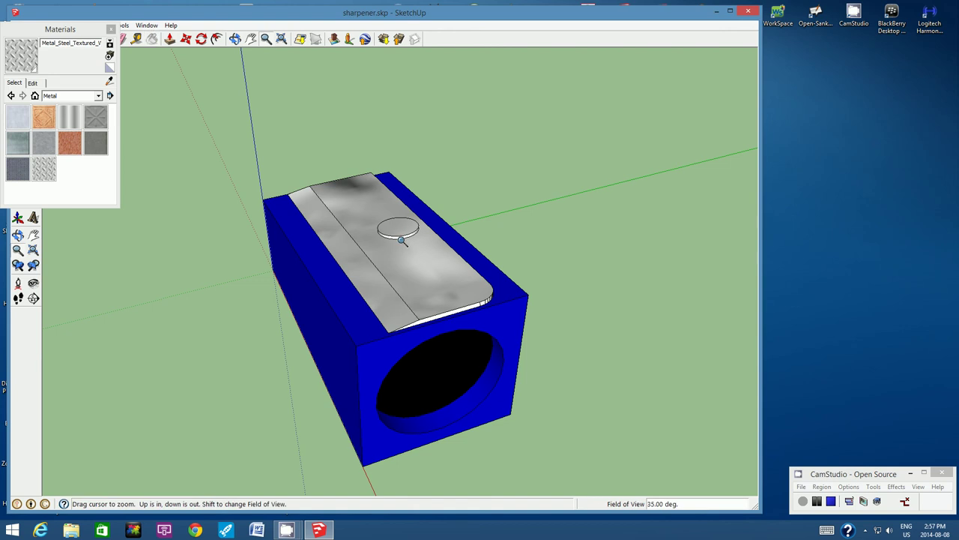
{"action": "scroll", "coordinate": [403, 241], "scroll_direction": "up", "scroll_amount": 5}
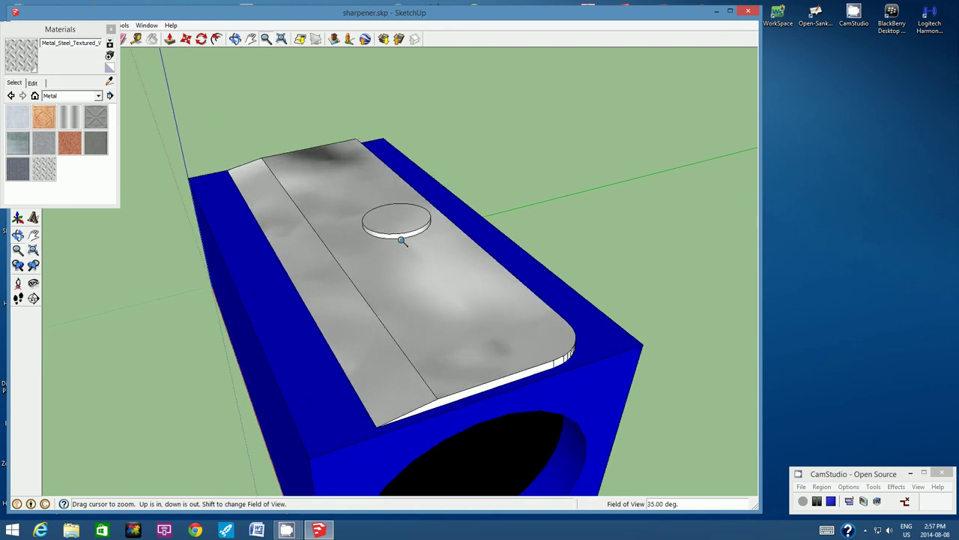
{"action": "left_click", "coordinate": [152, 39]}
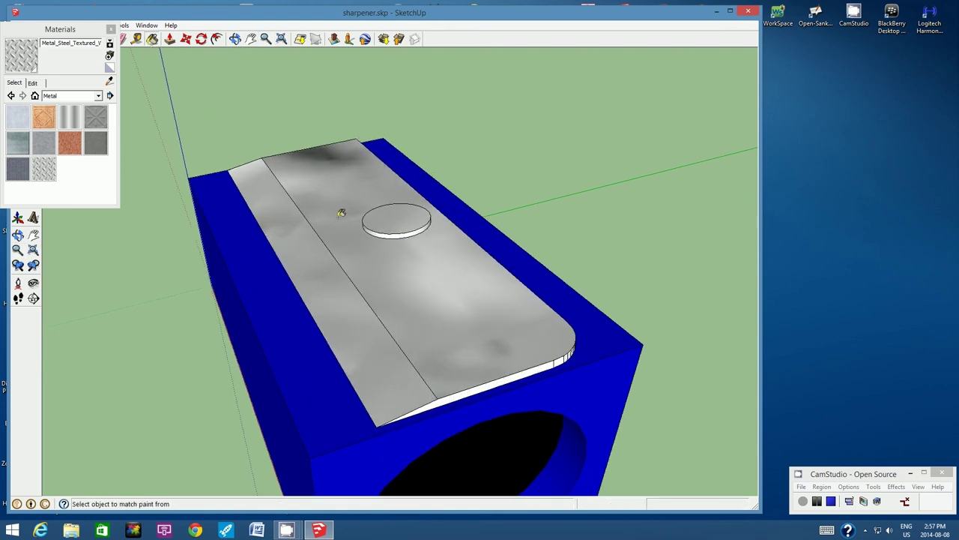
{"action": "left_click", "coordinate": [398, 231]}
Step: Paint the blade's thin end edge above the large opening and its rounded corner with the same steel material
{"action": "left_click", "coordinate": [235, 38]}
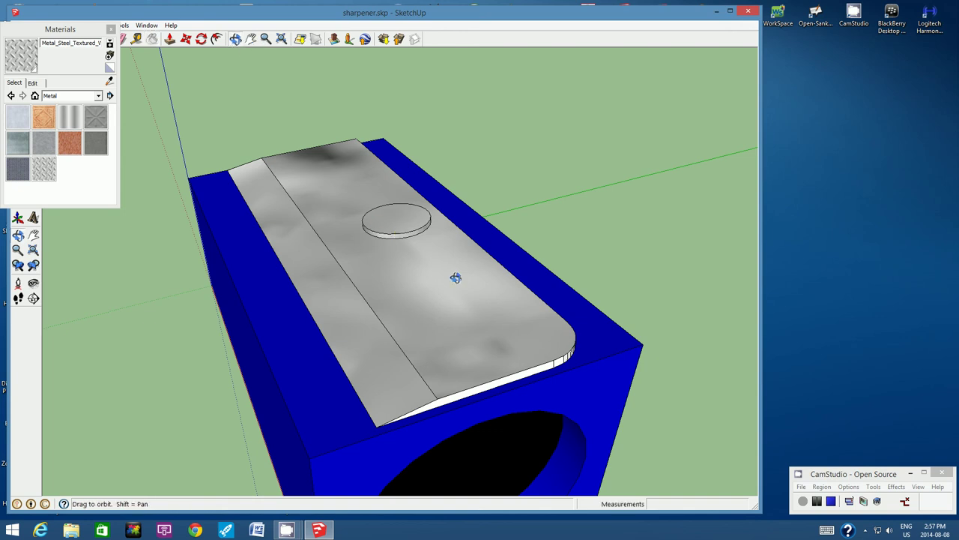
{"action": "left_click_drag", "start_coordinate": [449, 278], "coordinate": [296, 228]}
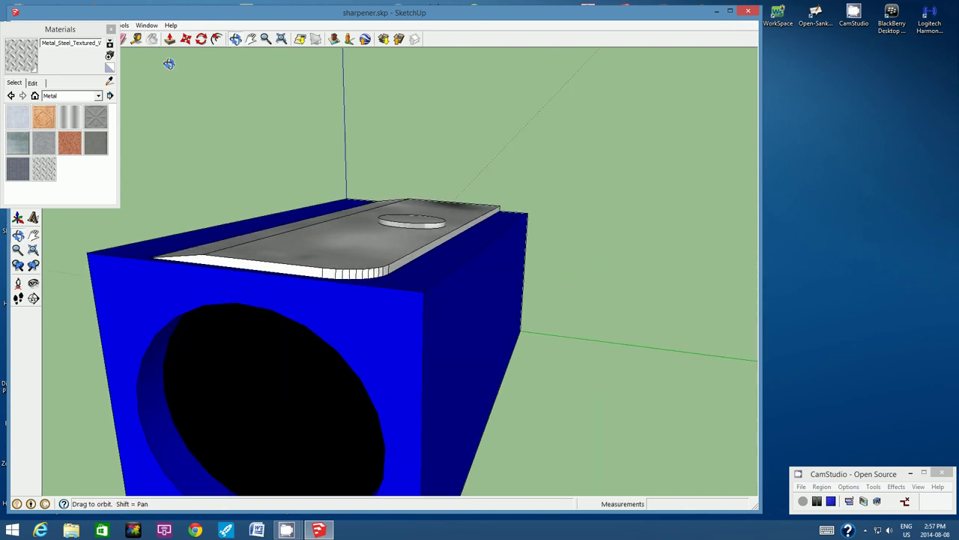
{"action": "left_click", "coordinate": [152, 38]}
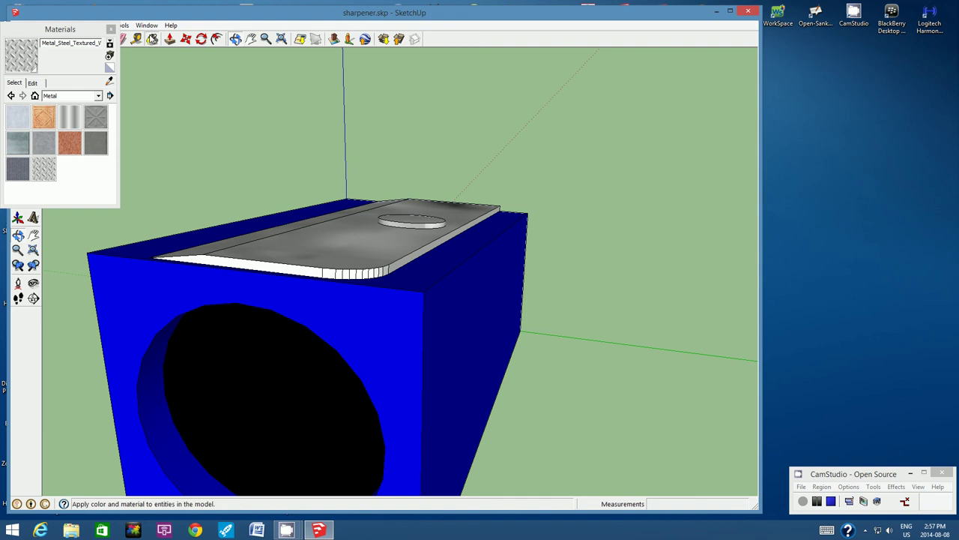
{"action": "left_click", "coordinate": [207, 255]}
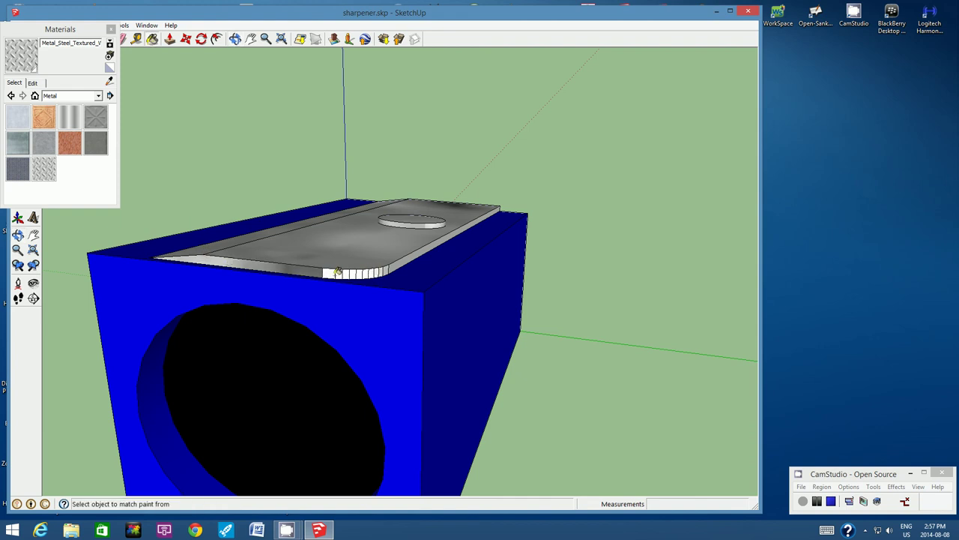
{"action": "left_click", "coordinate": [329, 271]}
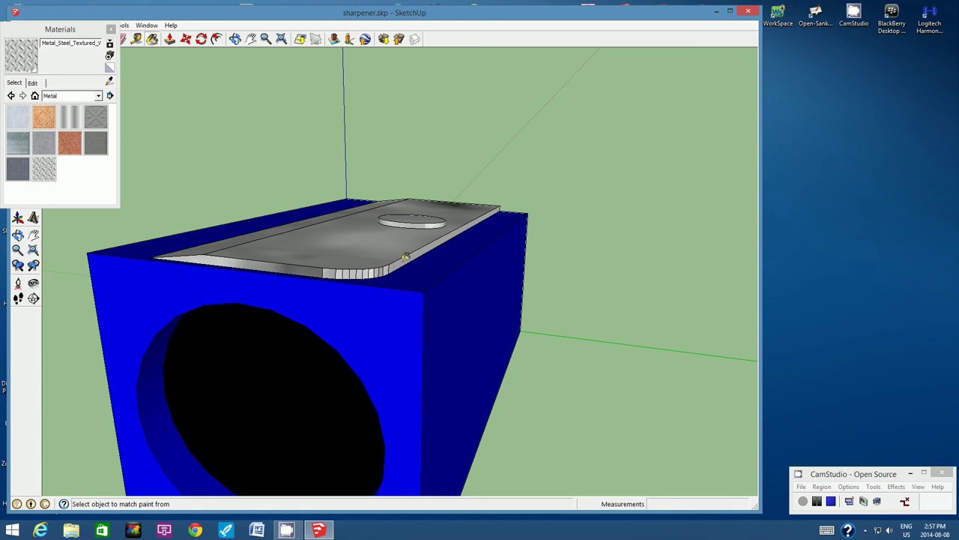
Step: Paint the blade's thin end edge above the small opening with the same steel material
{"action": "left_click", "coordinate": [236, 38]}
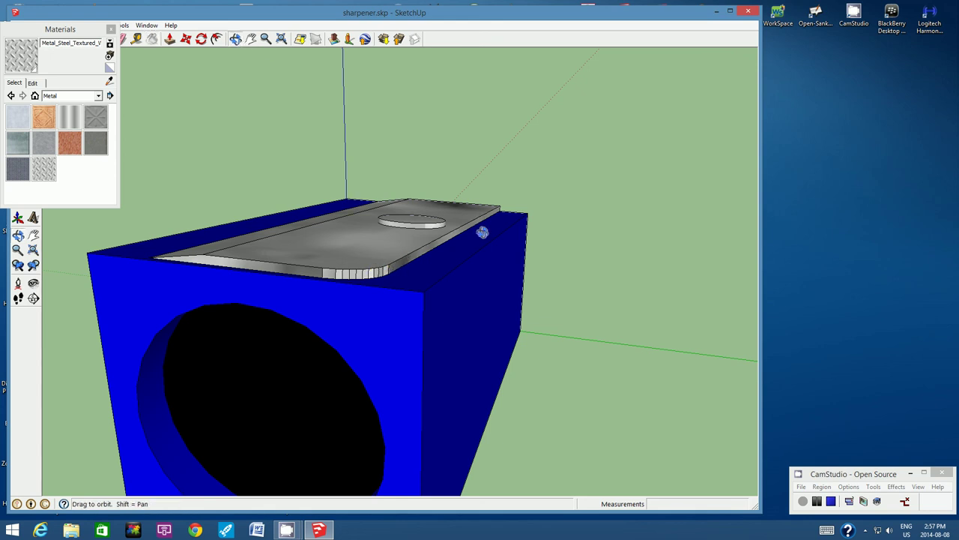
{"action": "left_click_drag", "start_coordinate": [482, 232], "coordinate": [443, 208]}
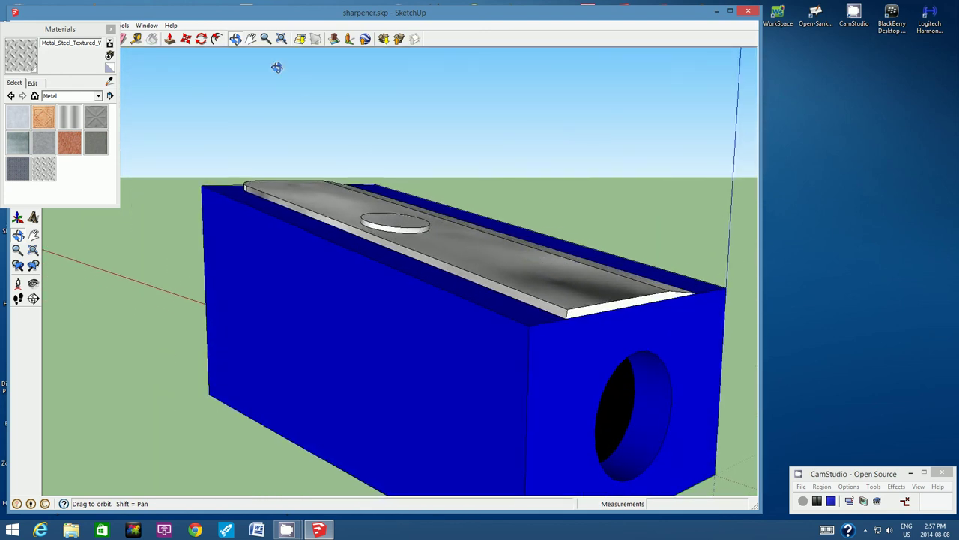
{"action": "left_click", "coordinate": [152, 38]}
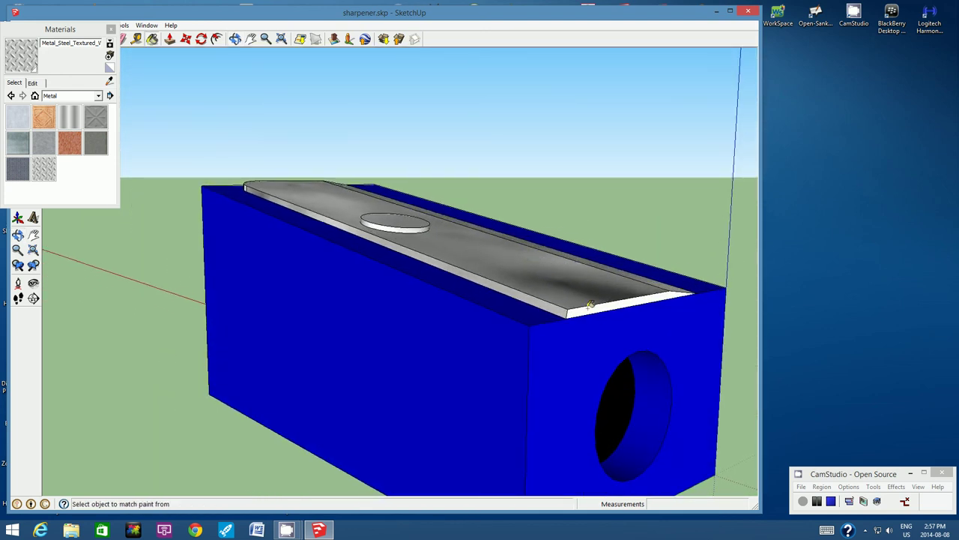
{"action": "left_click", "coordinate": [591, 305]}
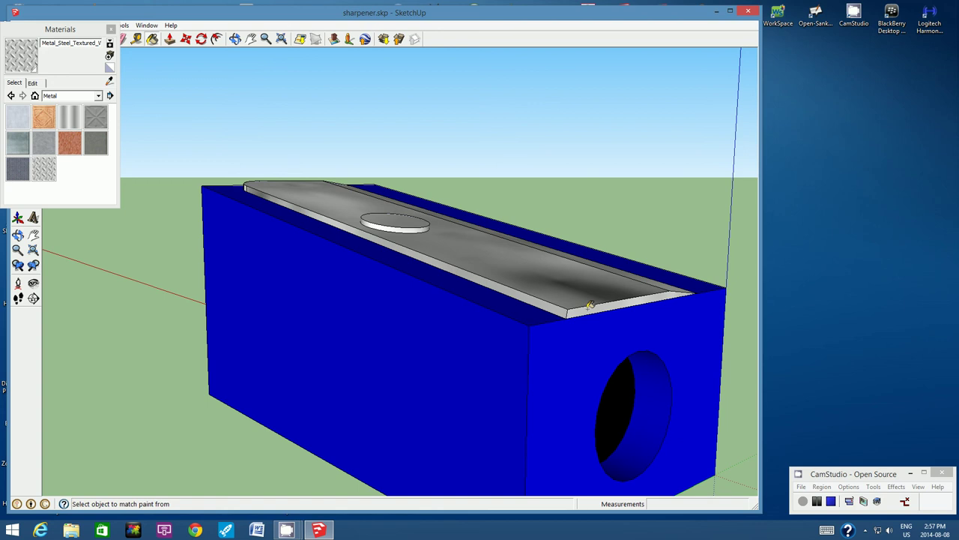
Step: Close the Materials window and switch the camera to the standard Front view of the sharpener's side
{"action": "left_click", "coordinate": [266, 38]}
{"action": "scroll", "coordinate": [458, 228], "scroll_direction": "down", "scroll_amount": 4}
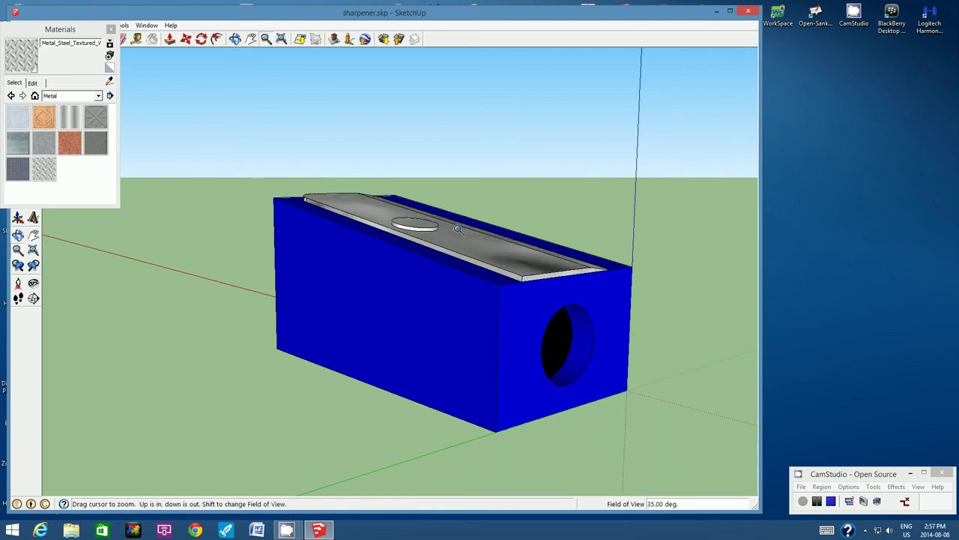
{"action": "left_click", "coordinate": [235, 38]}
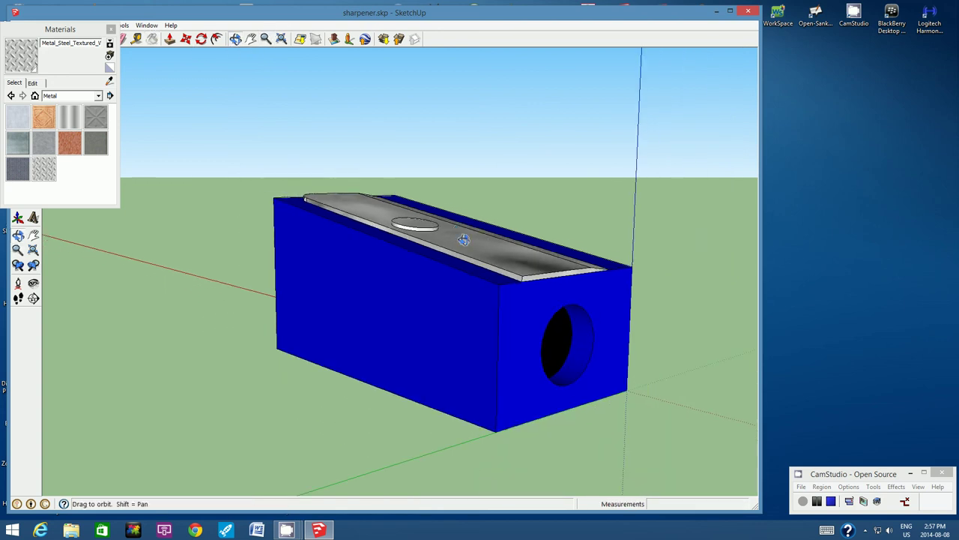
{"action": "left_click_drag", "start_coordinate": [352, 228], "coordinate": [534, 234]}
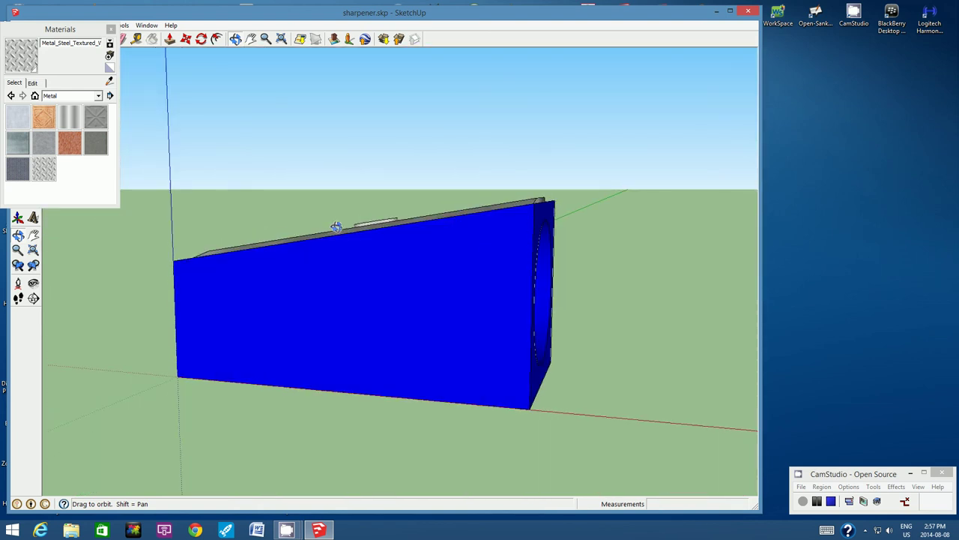
{"action": "left_click", "coordinate": [110, 29]}
{"action": "left_click", "coordinate": [79, 27]}
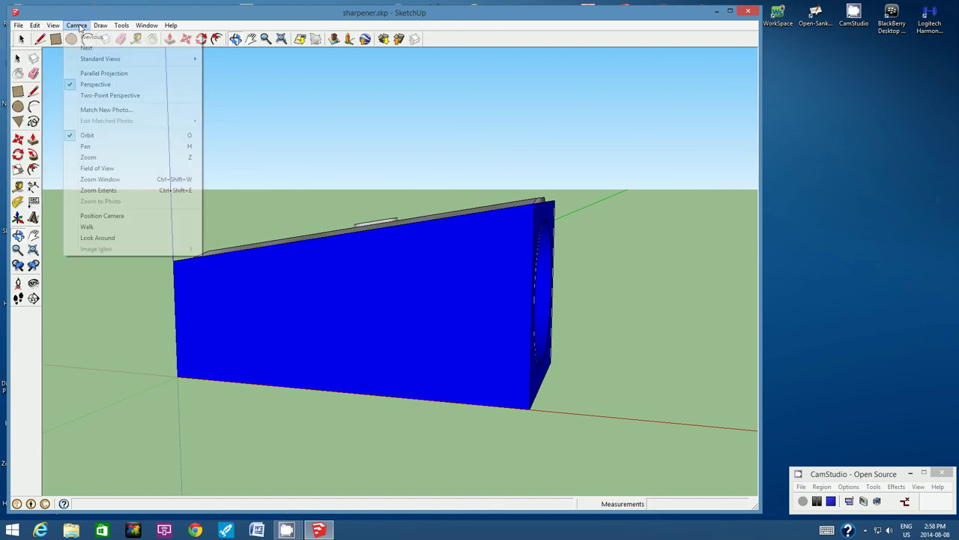
{"action": "mouse_move", "coordinate": [106, 61]}
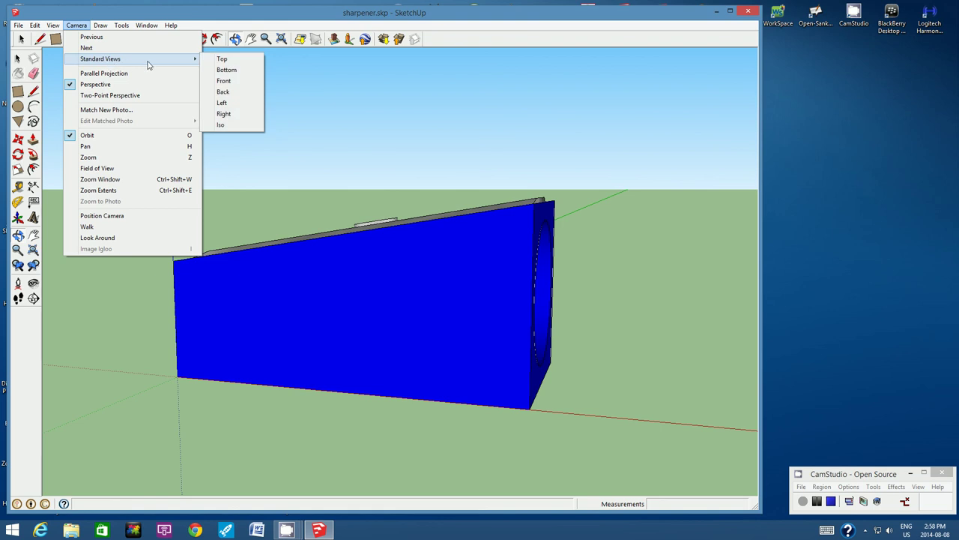
{"action": "left_click", "coordinate": [240, 81]}
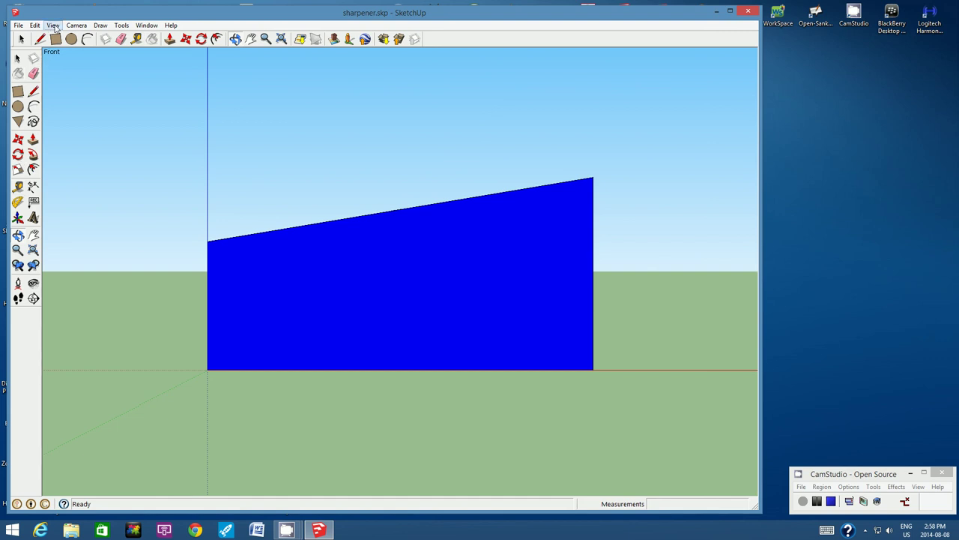
{"action": "left_click", "coordinate": [54, 25]}
{"action": "mouse_move", "coordinate": [72, 37]}
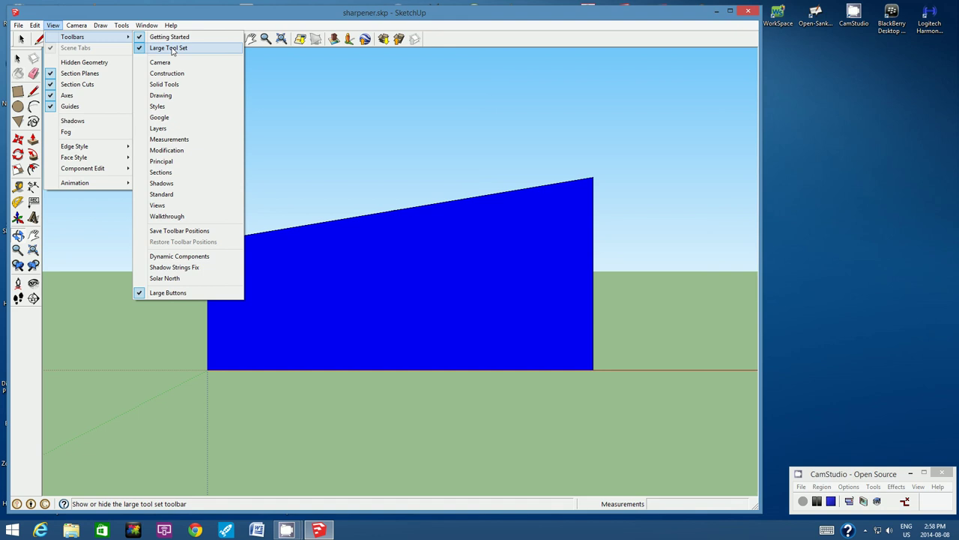
{"action": "left_click", "coordinate": [73, 236]}
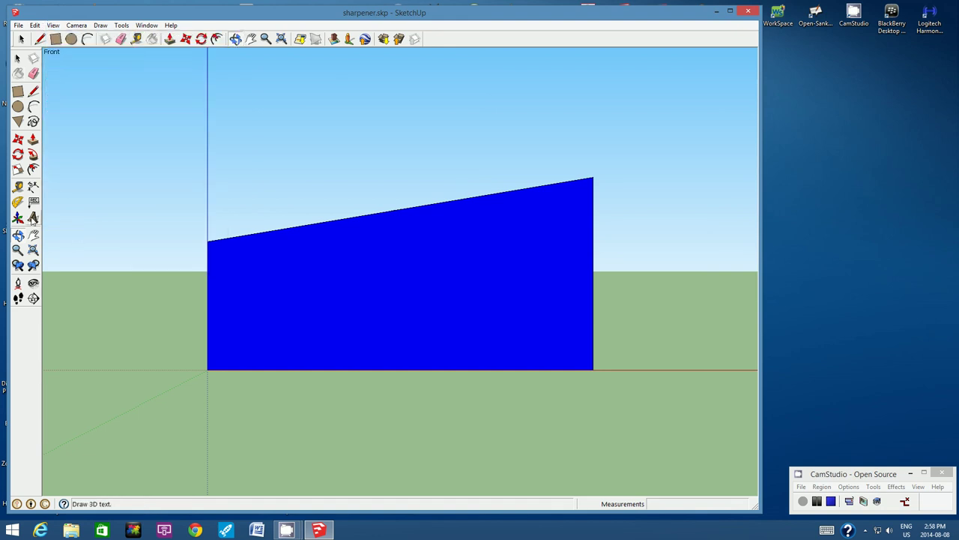
Step: Place the 3D text "STAEDTLER" with a height of 0.4 cm on the lower middle of the body's front side face
{"action": "left_click", "coordinate": [33, 217]}
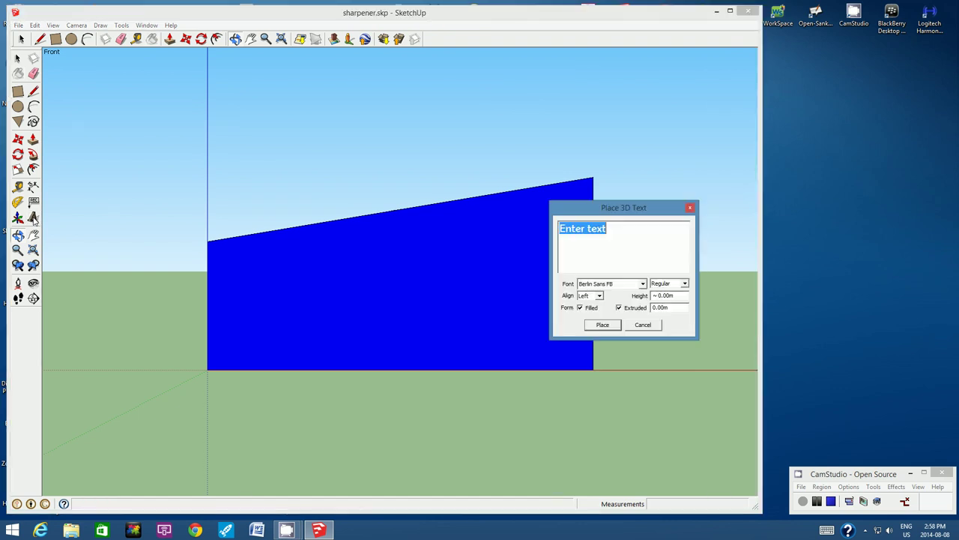
{"action": "left_click_drag", "start_coordinate": [616, 207], "coordinate": [384, 243]}
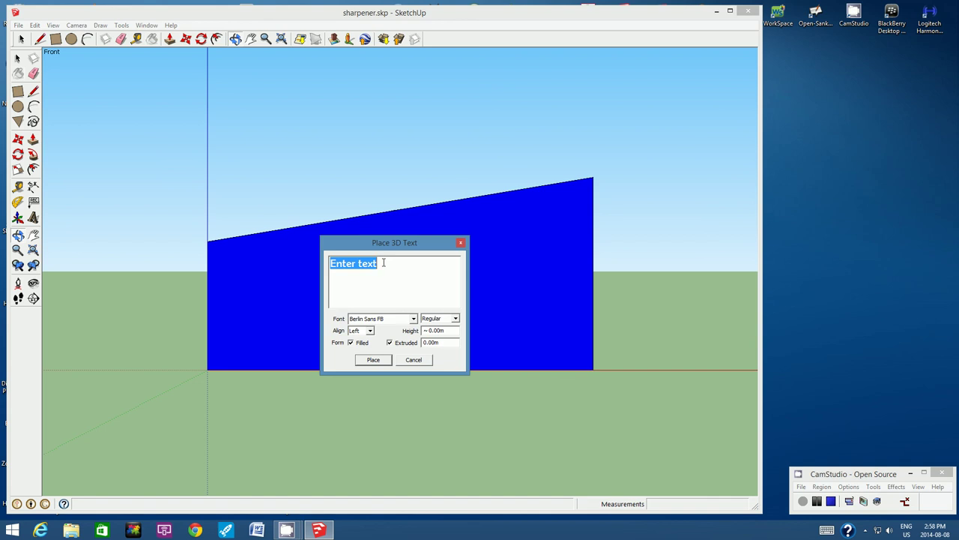
{"action": "type", "text": "STA"}
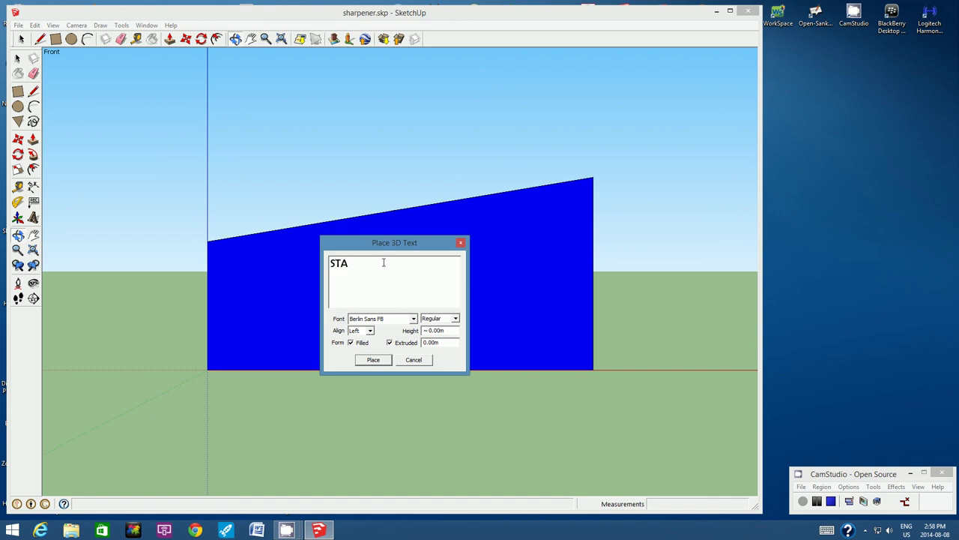
{"action": "type", "text": "EDTLER"}
{"action": "left_click_drag", "start_coordinate": [444, 330], "coordinate": [414, 331]}
{"action": "type", "text": "0.4cm"}
{"action": "left_click", "coordinate": [373, 361]}
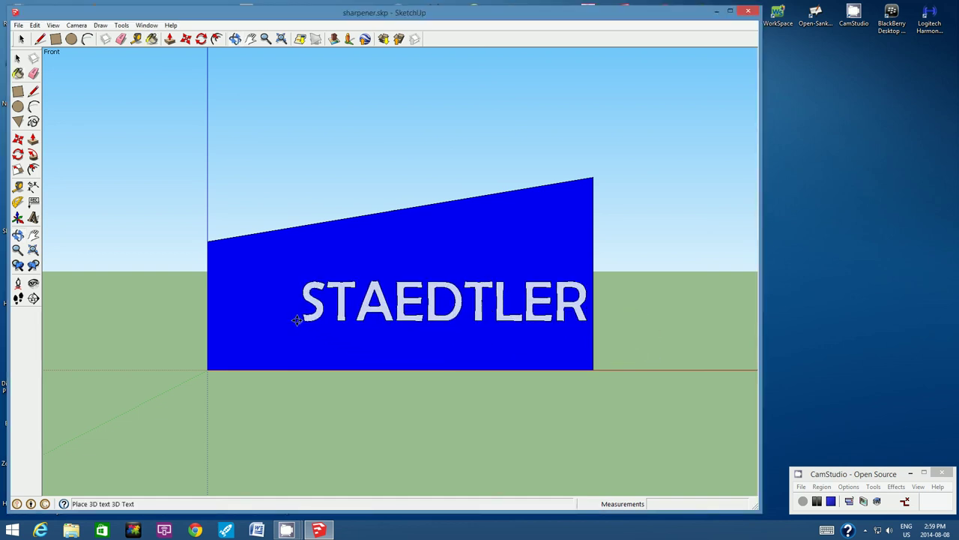
{"action": "left_click", "coordinate": [254, 341]}
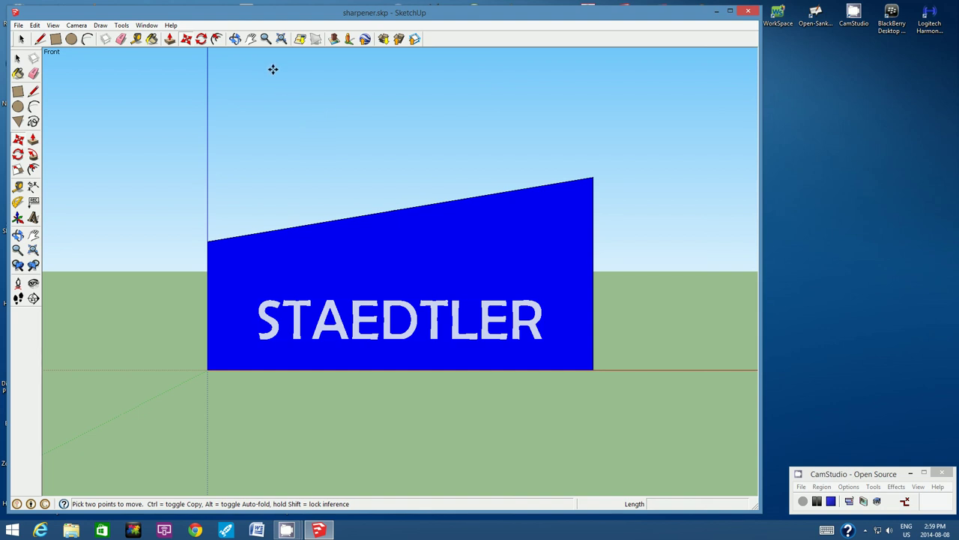
Step: Paint the STAEDTLER lettering with white Color_000 from the Colors collection
{"action": "left_click", "coordinate": [152, 40]}
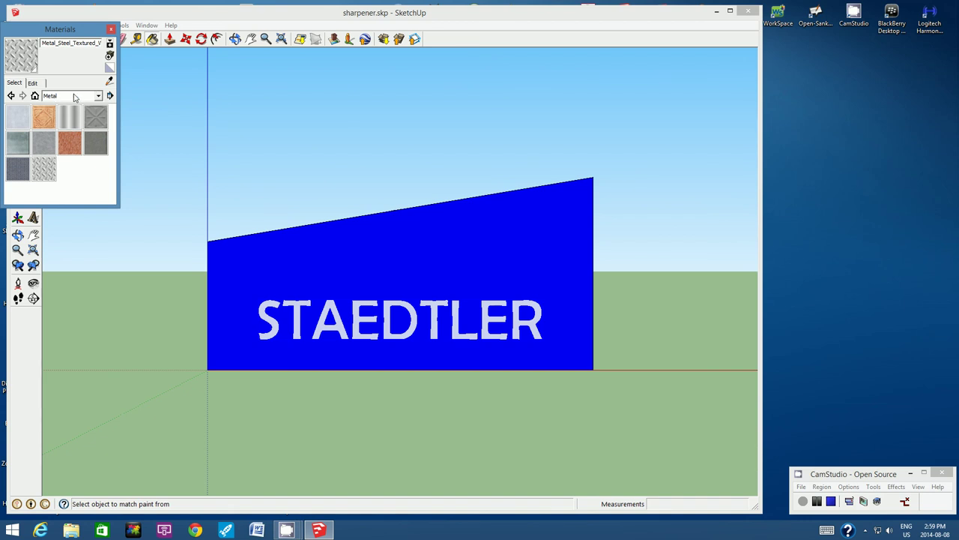
{"action": "left_click", "coordinate": [98, 95]}
{"action": "left_click", "coordinate": [66, 123]}
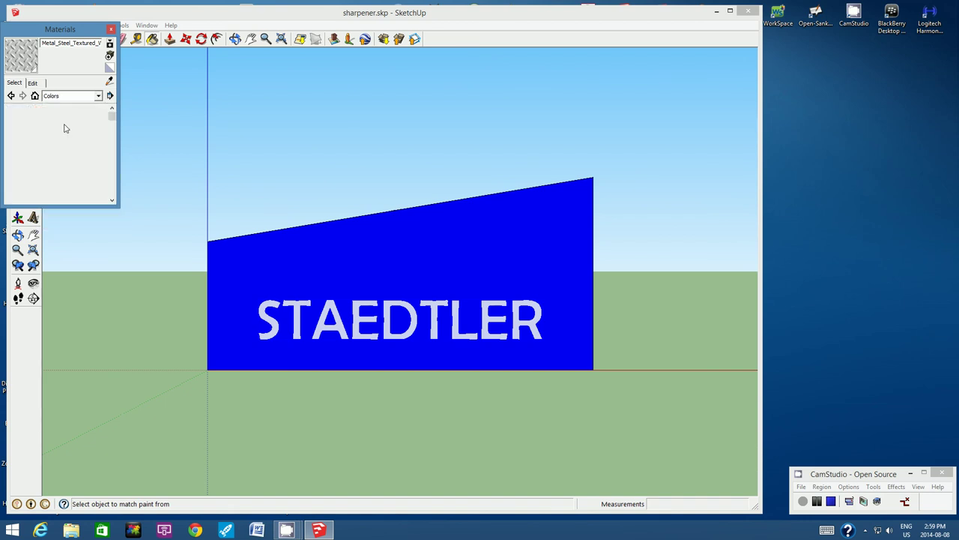
{"action": "left_click", "coordinate": [14, 112]}
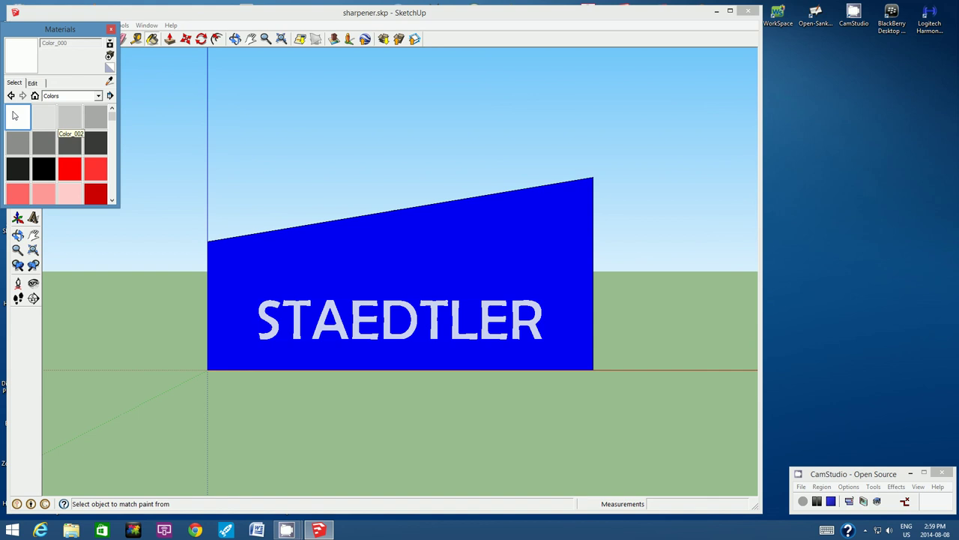
{"action": "left_click", "coordinate": [298, 304]}
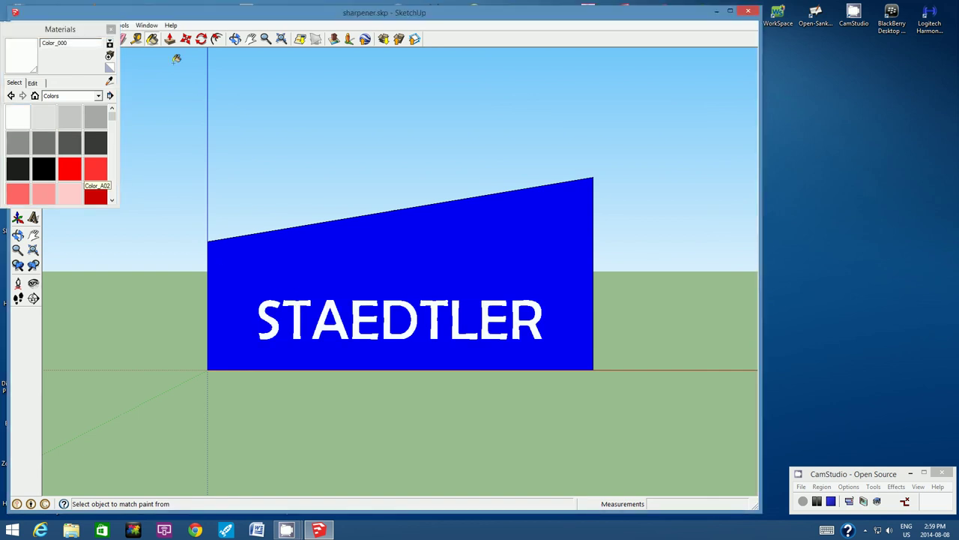
Step: Close the Materials window and examine the finished sharpener from several angles, including the lettered side, blade and large opening
{"action": "left_click", "coordinate": [111, 28]}
{"action": "left_click", "coordinate": [236, 39]}
{"action": "left_click_drag", "start_coordinate": [335, 122], "coordinate": [411, 342]}
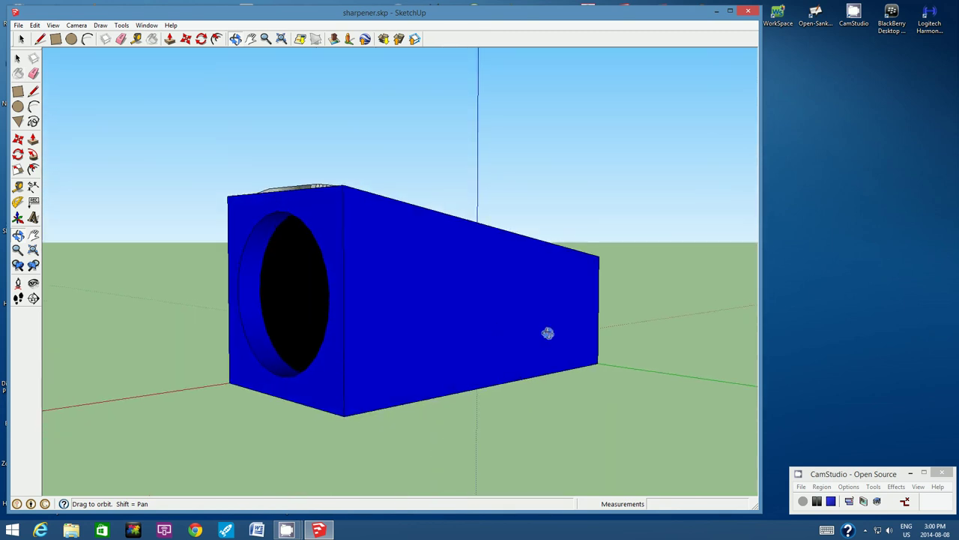
{"action": "left_click_drag", "start_coordinate": [324, 260], "coordinate": [319, 285]}
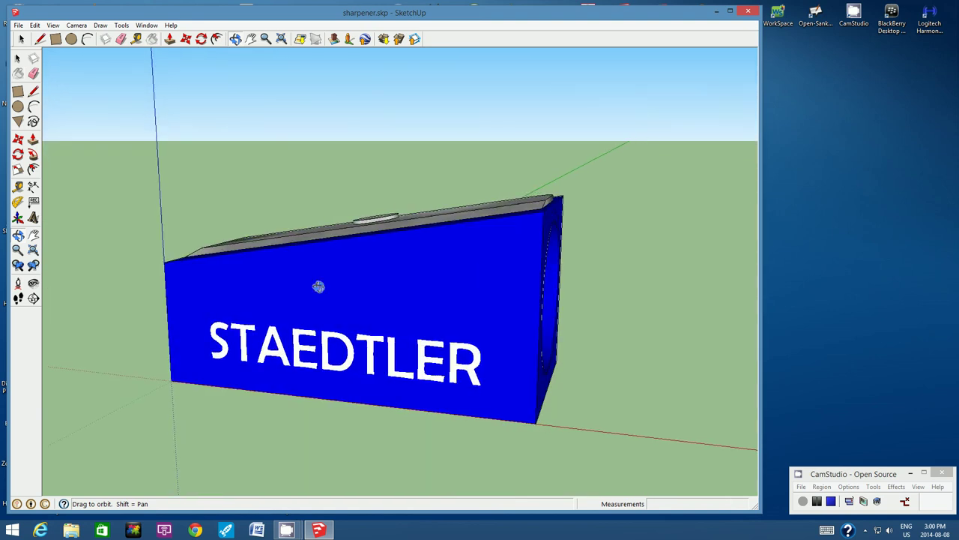
{"action": "left_click", "coordinate": [265, 39]}
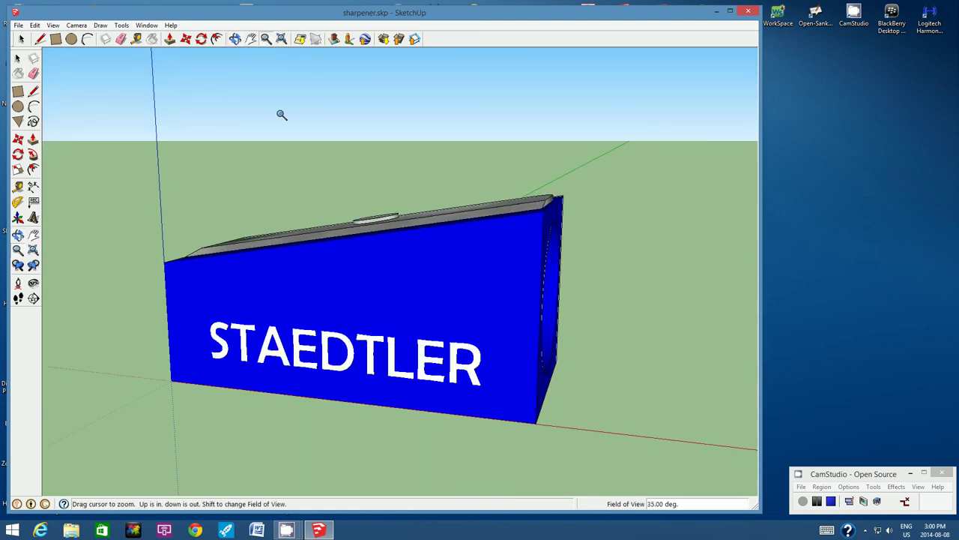
{"action": "scroll", "coordinate": [303, 262], "scroll_direction": "up", "scroll_amount": 1}
{"action": "scroll", "coordinate": [304, 262], "scroll_direction": "down", "scroll_amount": 5}
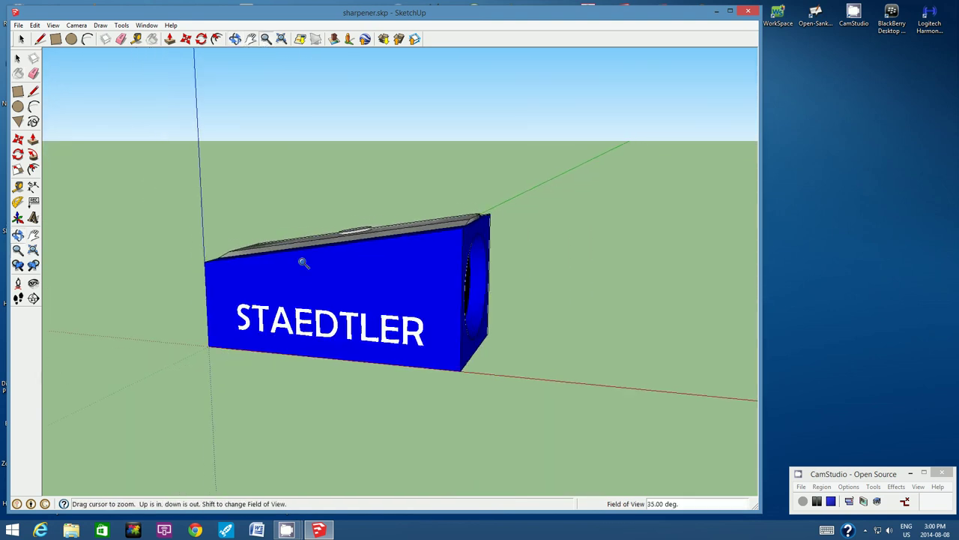
{"action": "left_click", "coordinate": [235, 39]}
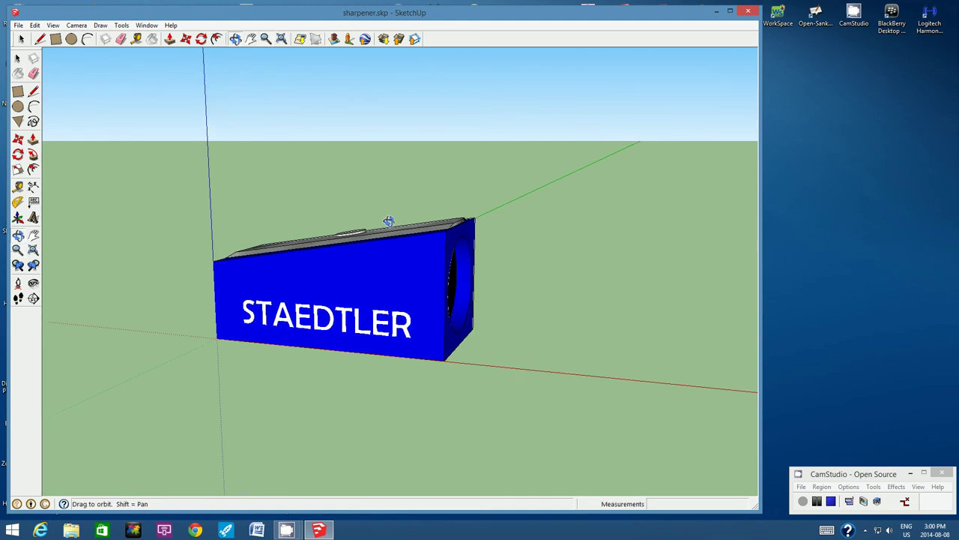
{"action": "left_click_drag", "start_coordinate": [388, 221], "coordinate": [291, 273]}
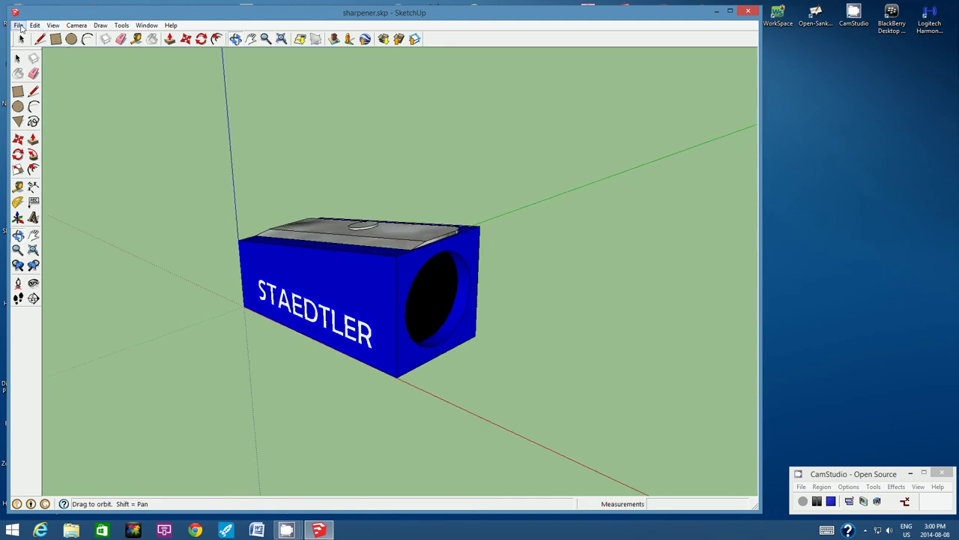
Step: Save the sharpener model under its existing file name
{"action": "left_click", "coordinate": [18, 25]}
{"action": "left_click", "coordinate": [33, 62]}
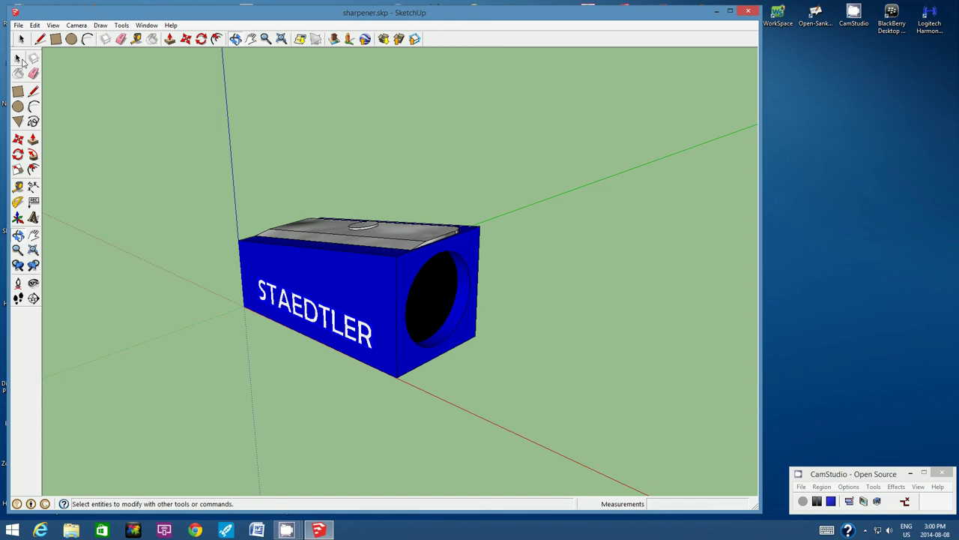
Step: Examine the sharpener's real-world scale against the standing human figure, then return to a closer view of the sharpener
{"action": "left_click", "coordinate": [265, 39]}
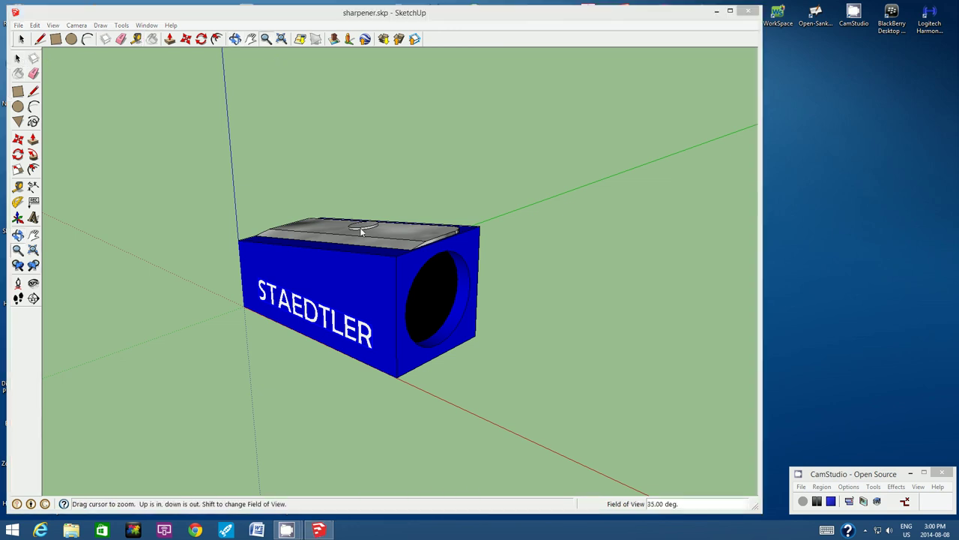
{"action": "key", "text": "super+c"}
{"action": "key", "text": "Escape"}
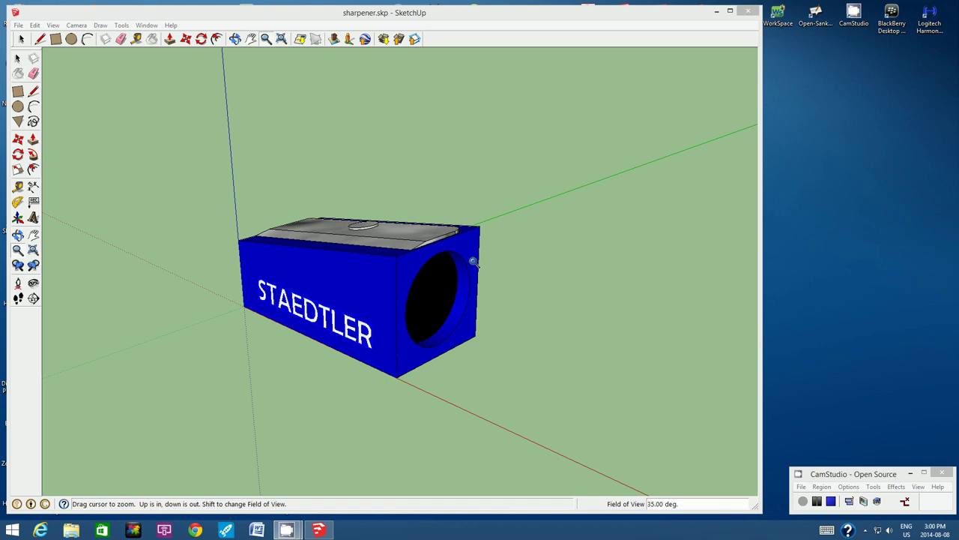
{"action": "scroll", "coordinate": [474, 261], "scroll_direction": "down", "scroll_amount": 10}
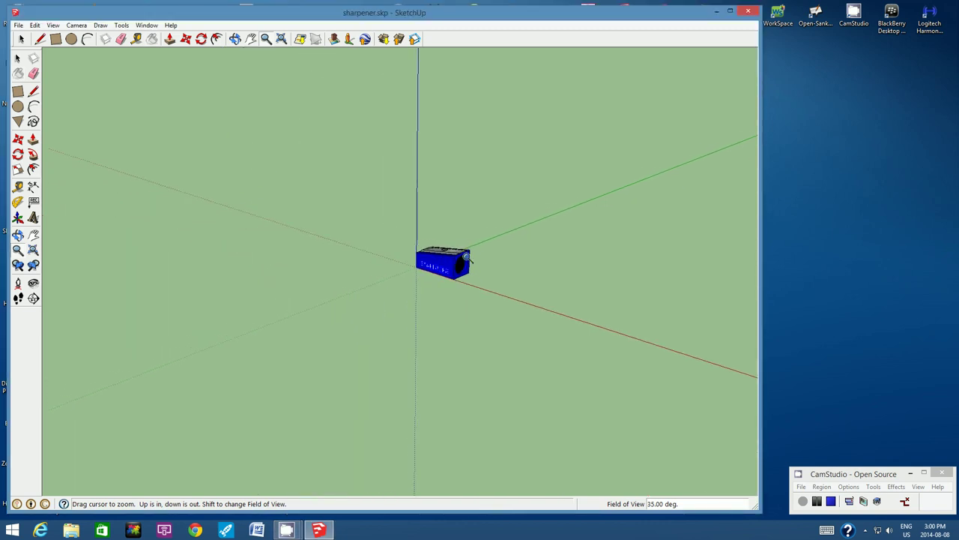
{"action": "scroll", "coordinate": [469, 258], "scroll_direction": "down", "scroll_amount": 4}
{"action": "left_click", "coordinate": [235, 39]}
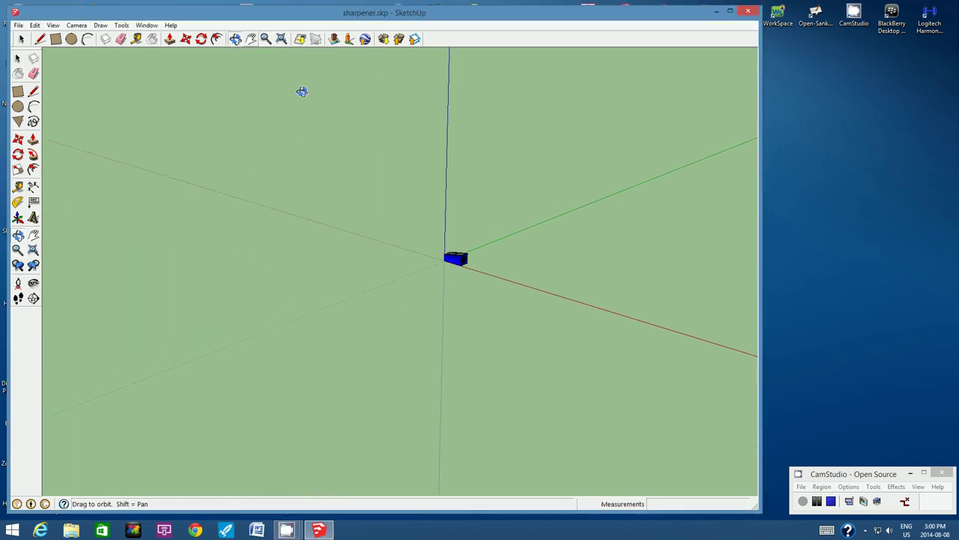
{"action": "left_click", "coordinate": [250, 38]}
{"action": "left_click_drag", "start_coordinate": [600, 247], "coordinate": [384, 254]}
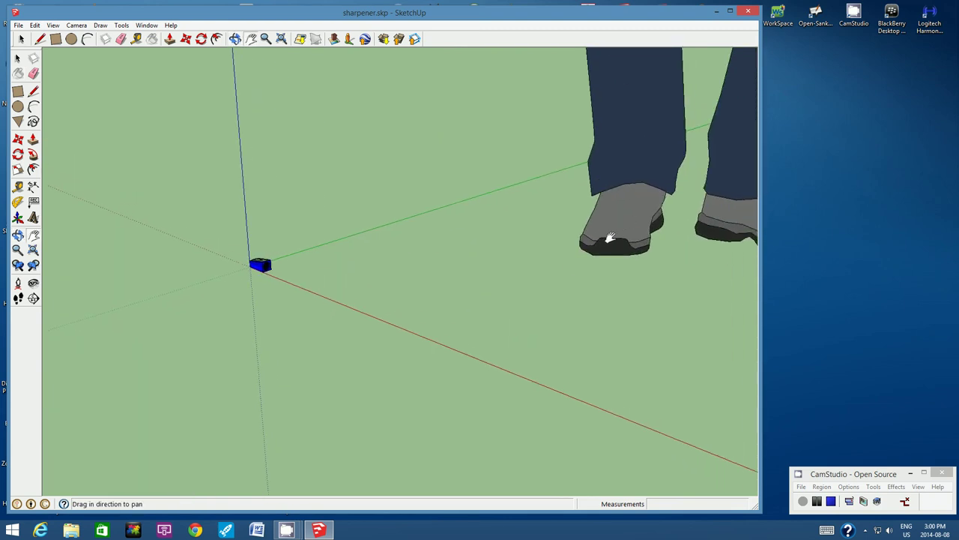
{"action": "left_click", "coordinate": [266, 39]}
{"action": "scroll", "coordinate": [276, 257], "scroll_direction": "up", "scroll_amount": 4}
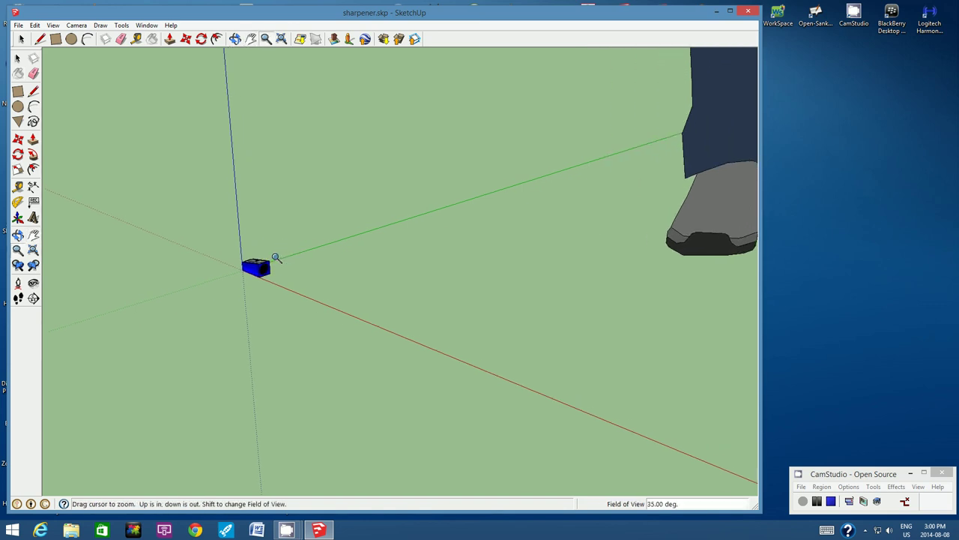
{"action": "scroll", "coordinate": [262, 268], "scroll_direction": "up", "scroll_amount": 5}
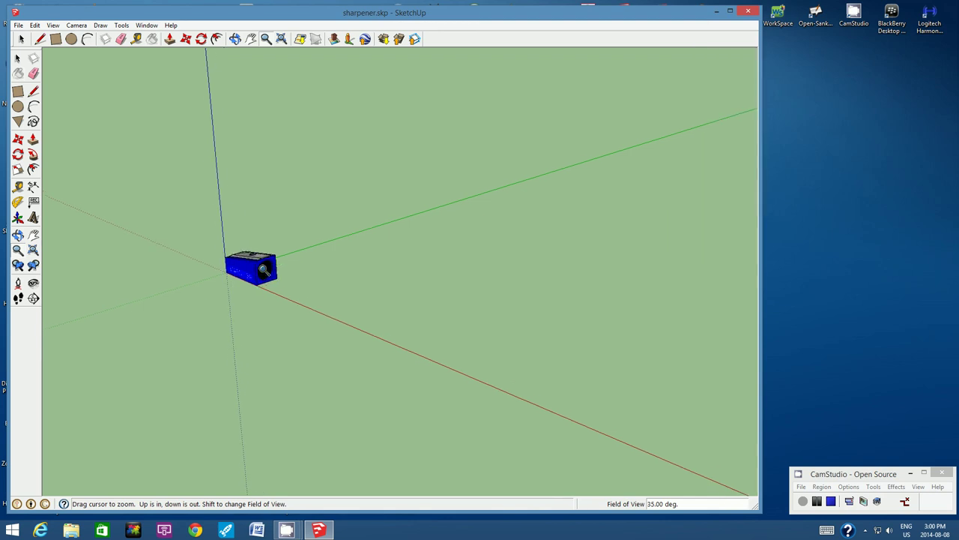